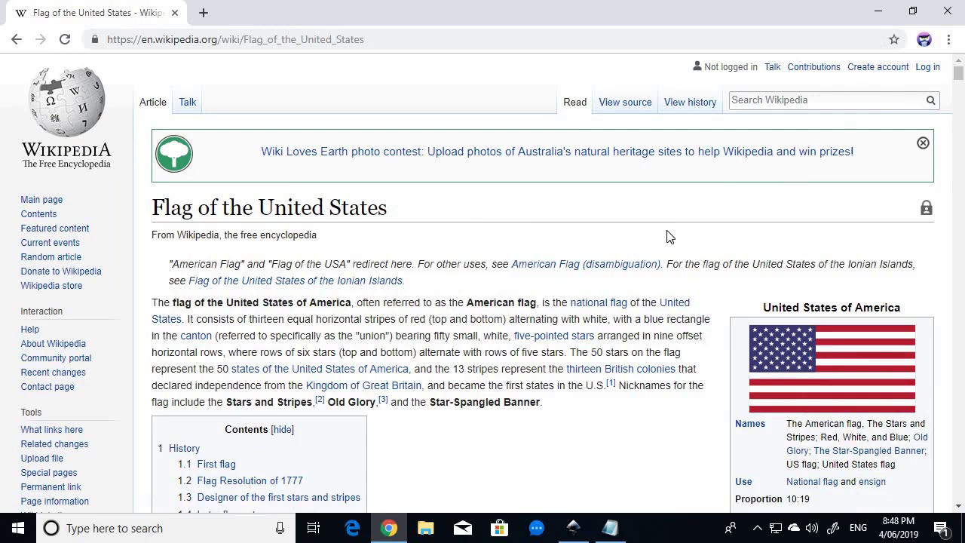
# Scroll the Flag of the United States article down until its Contents box shows.
pyautogui.scroll(-4, 666, 237)
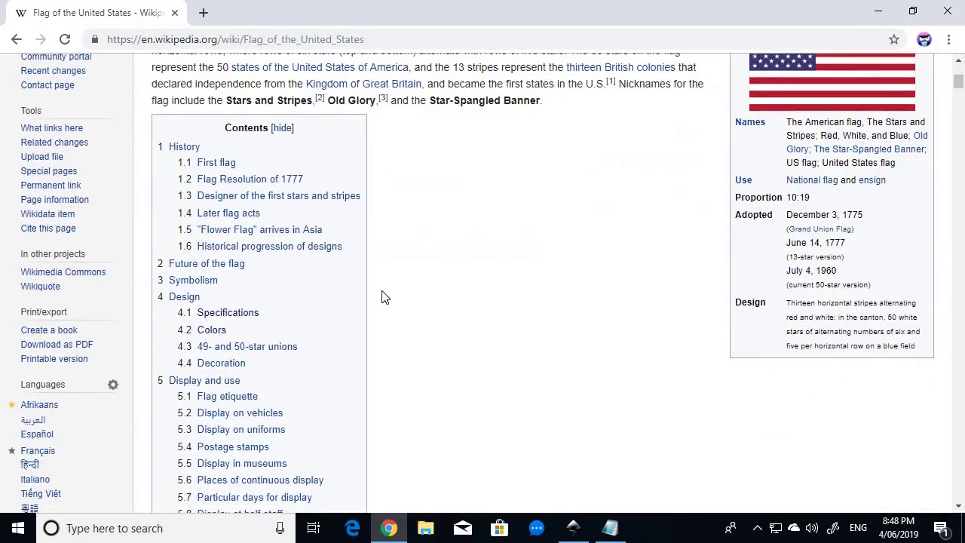
# Jump to 4.1 Specifications and review the diagram and values from hoist A = 1.0 to stripe L = 0.0769.
pyautogui.click(233, 315)
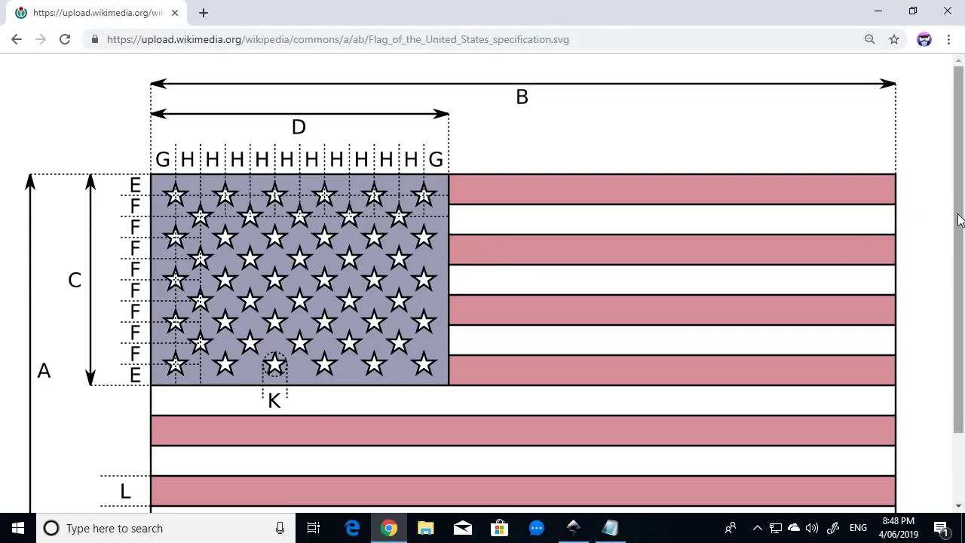
pyautogui.moveTo(960, 220); pyautogui.dragTo(962, 273)
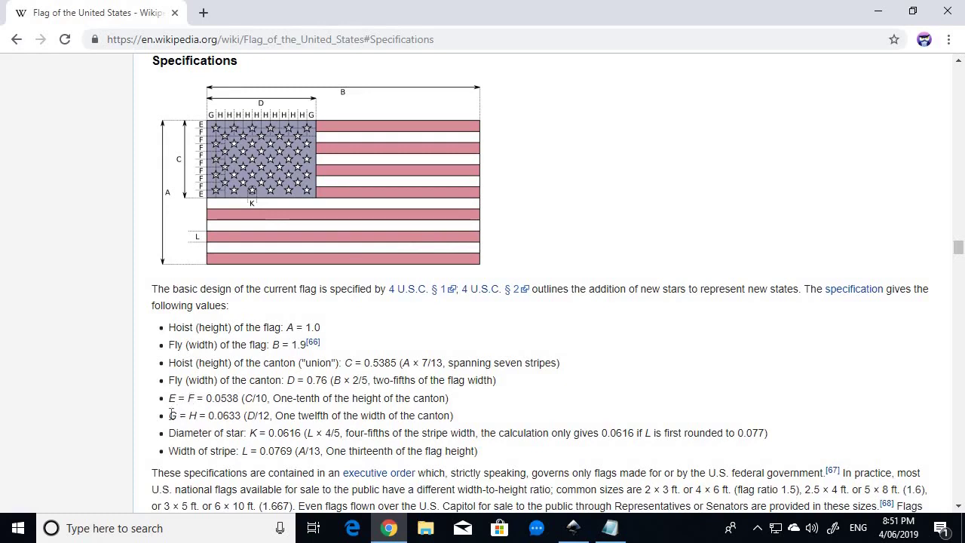
# View the flag specification diagram as the full-size SVG, then return to the Specifications section.
pyautogui.click(318, 219)
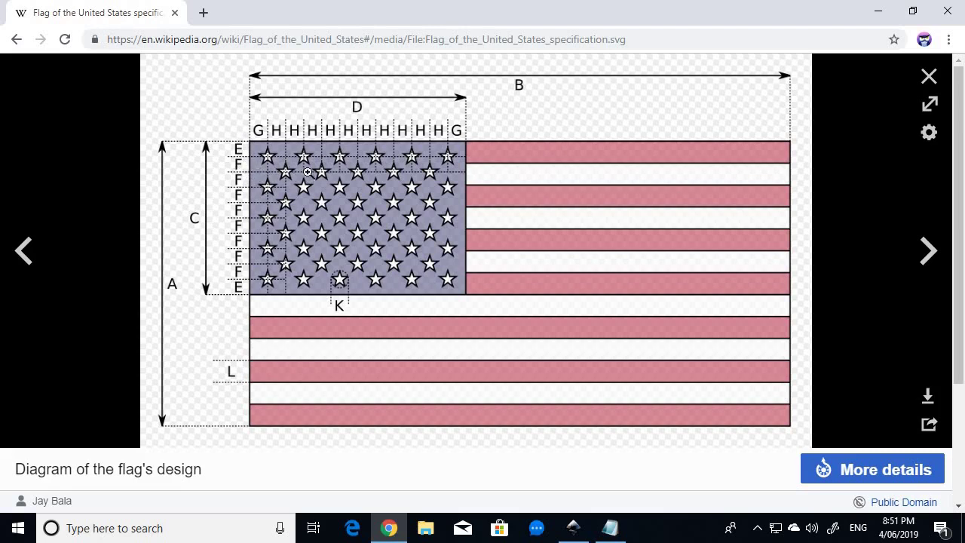
pyautogui.press('Escape')
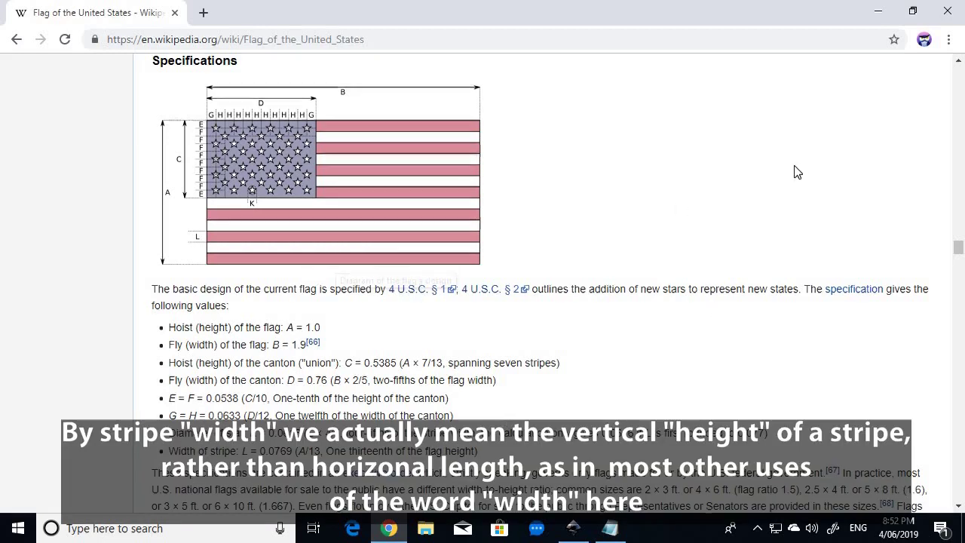
pyautogui.click(438, 185)
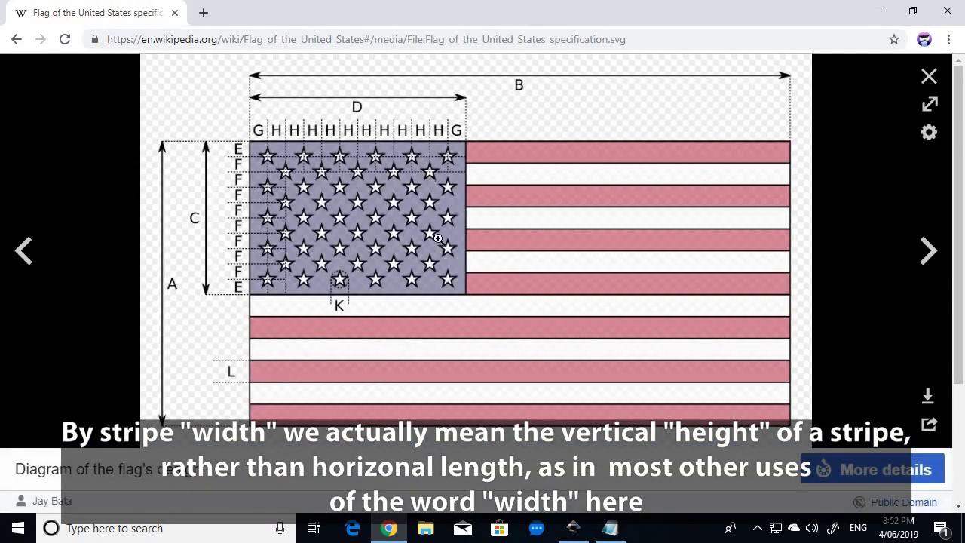
pyautogui.click(445, 242)
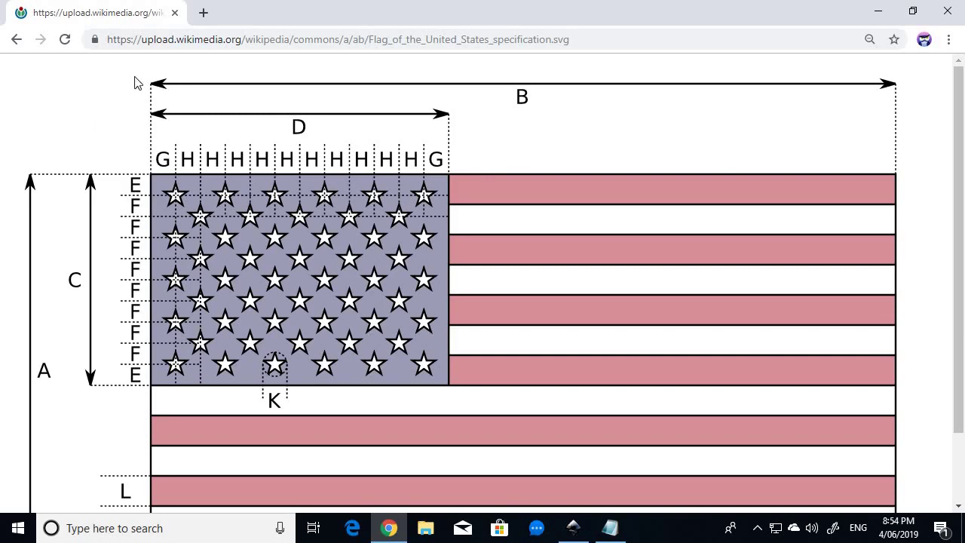
pyautogui.click(16, 39)
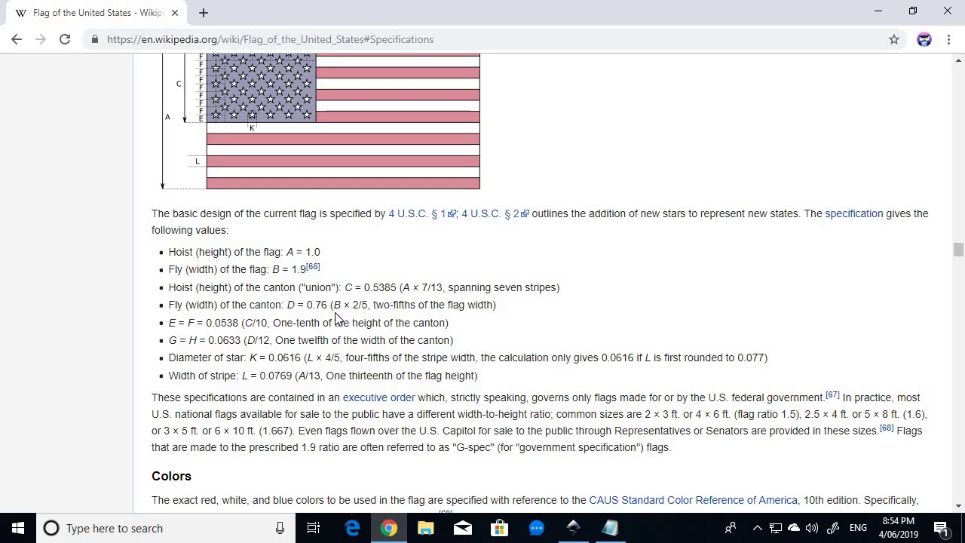
# Bring the 'Cheat Sheet for American Flag in Inkscape' Notepad window to the front.
pyautogui.click(610, 528)
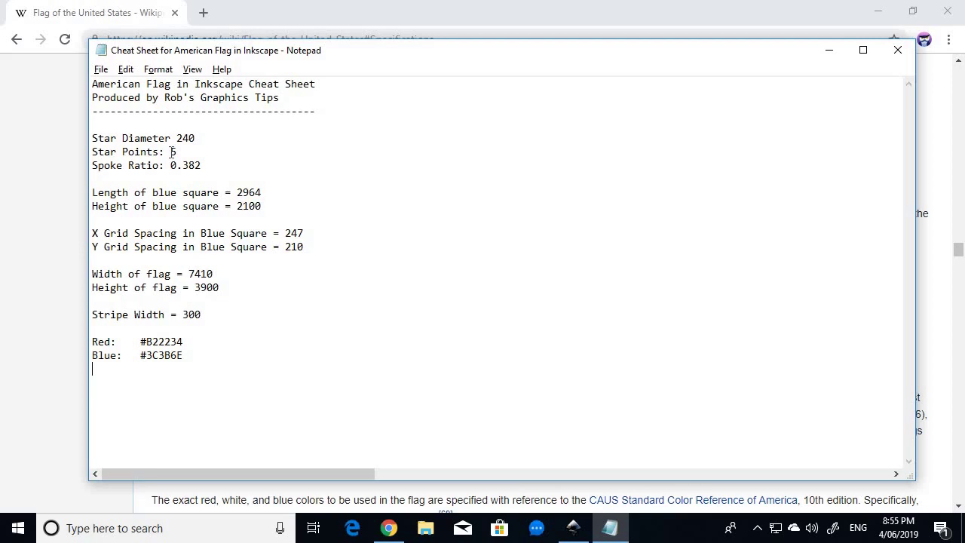
# Open Inkscape's Document Properties on the Page settings, comparing against the cheat sheet values.
pyautogui.click(574, 528)
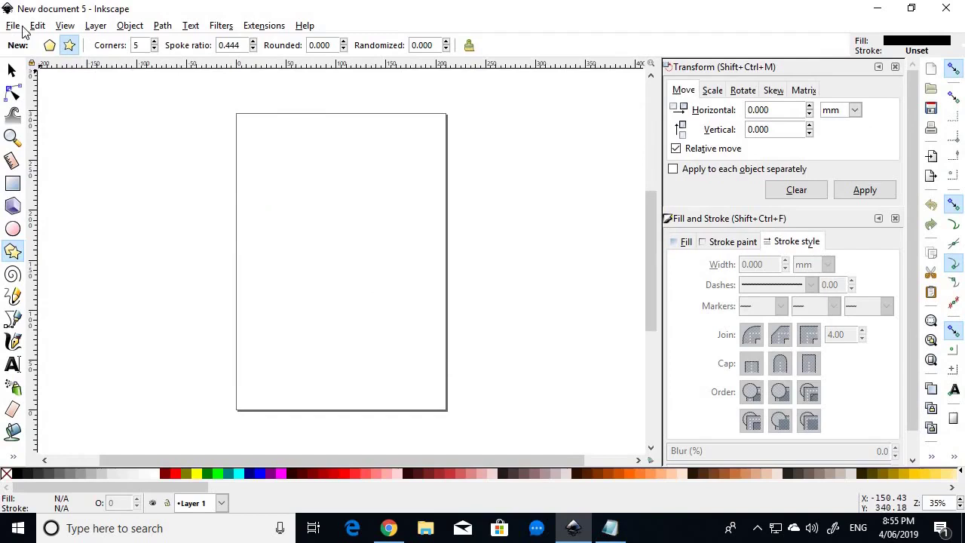
pyautogui.click(13, 26)
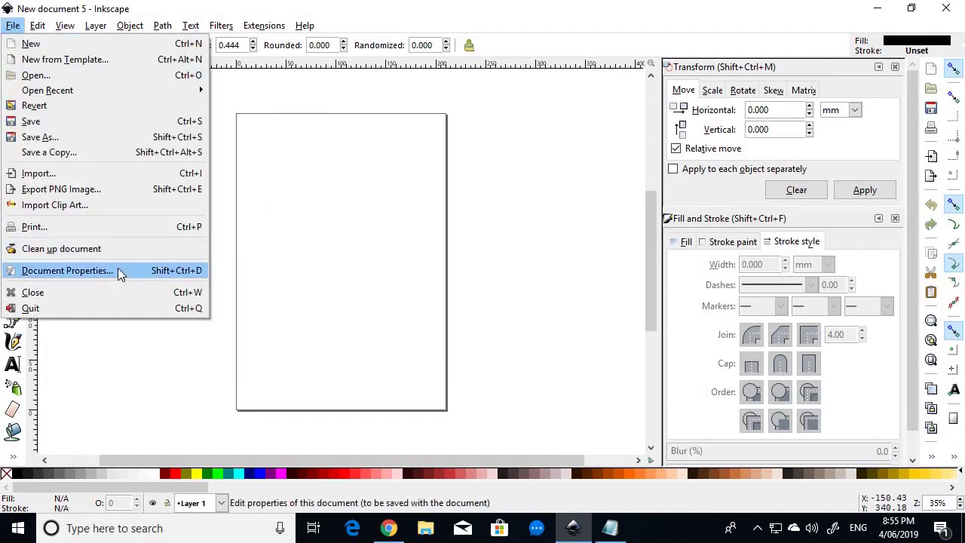
pyautogui.click(122, 270)
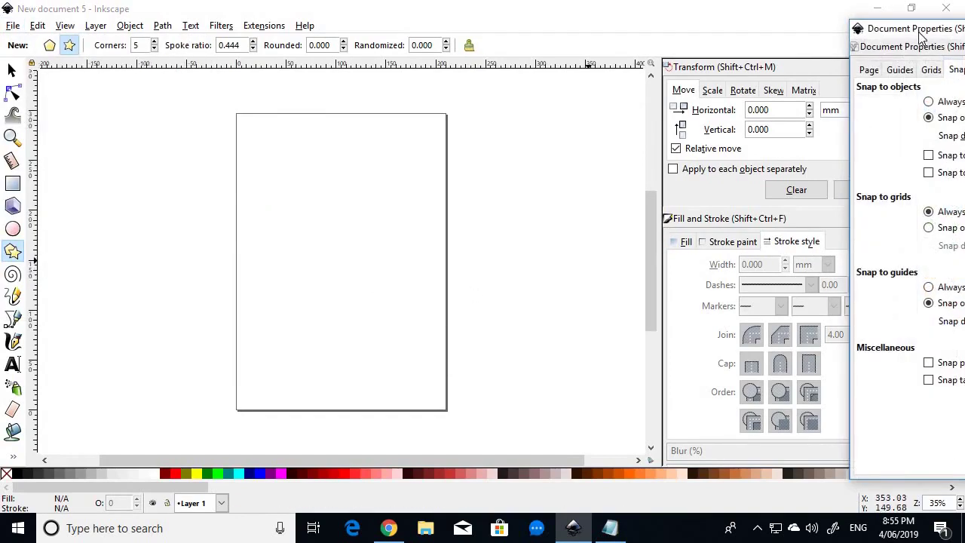
pyautogui.moveTo(921, 36); pyautogui.dragTo(596, 37)
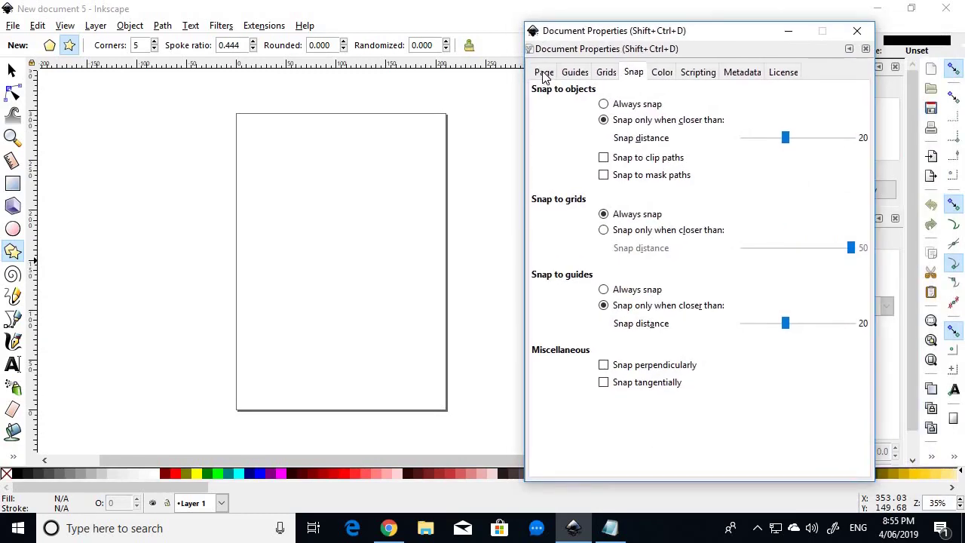
pyautogui.click(544, 72)
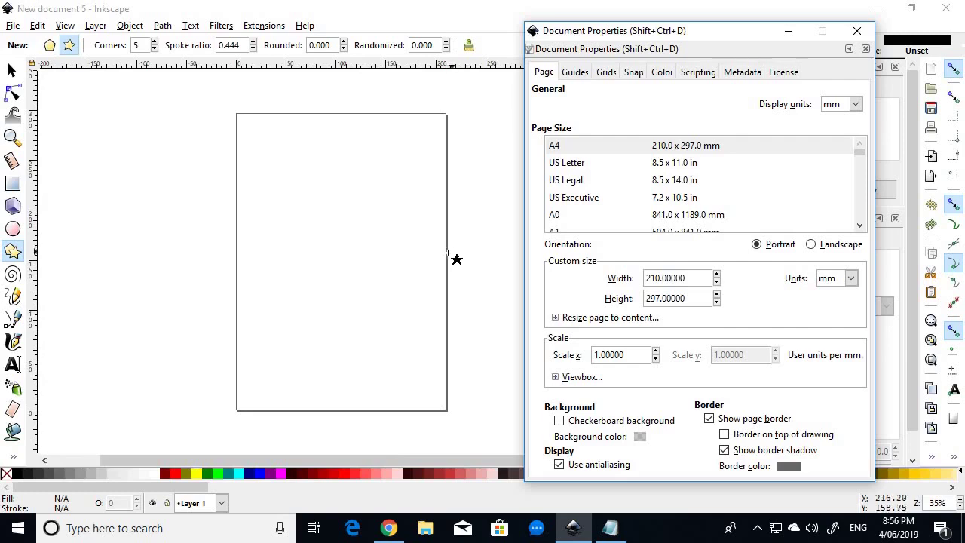
pyautogui.hotkey('alt', 'Tab')
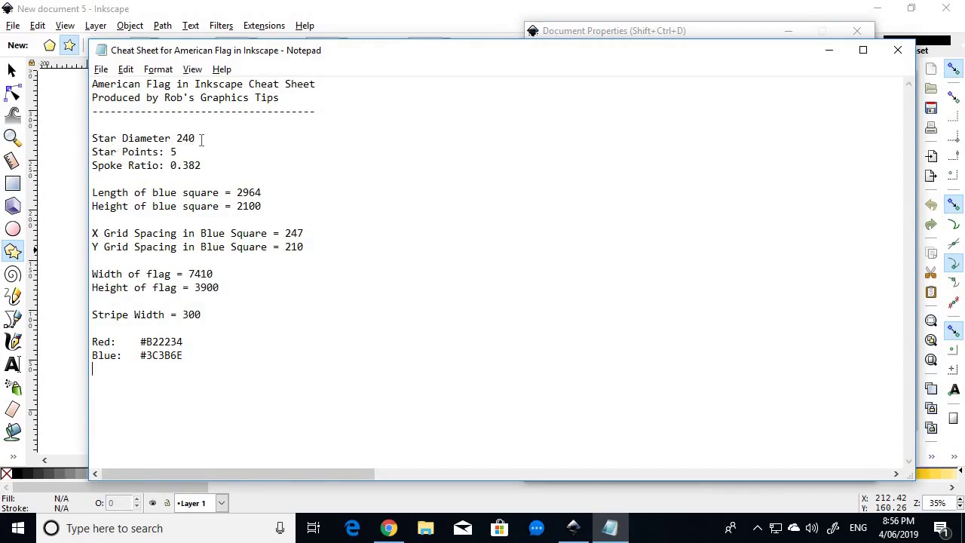
pyautogui.hotkey('alt', 'Tab')
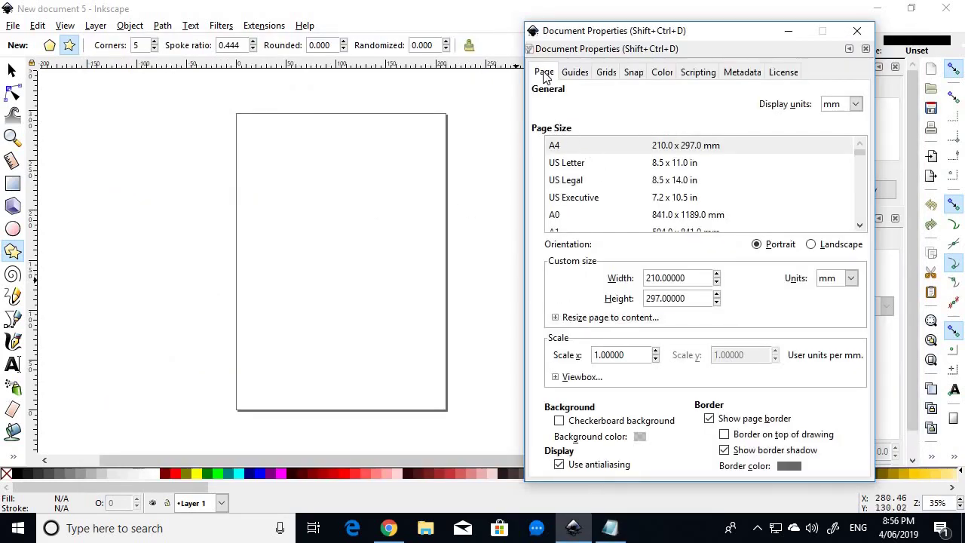
# Set display and page units to px and the page size to 240 × 240 px.
pyautogui.click(856, 104)
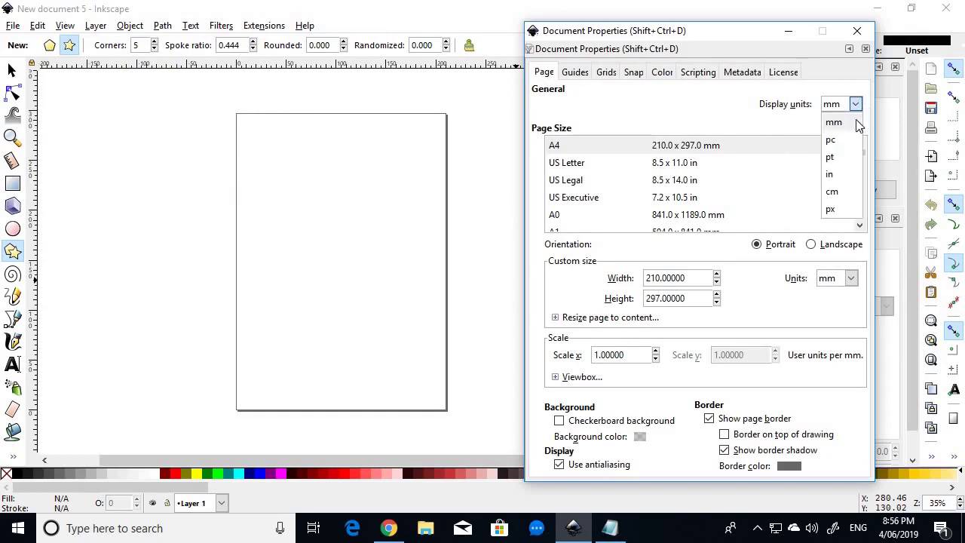
pyautogui.click(834, 209)
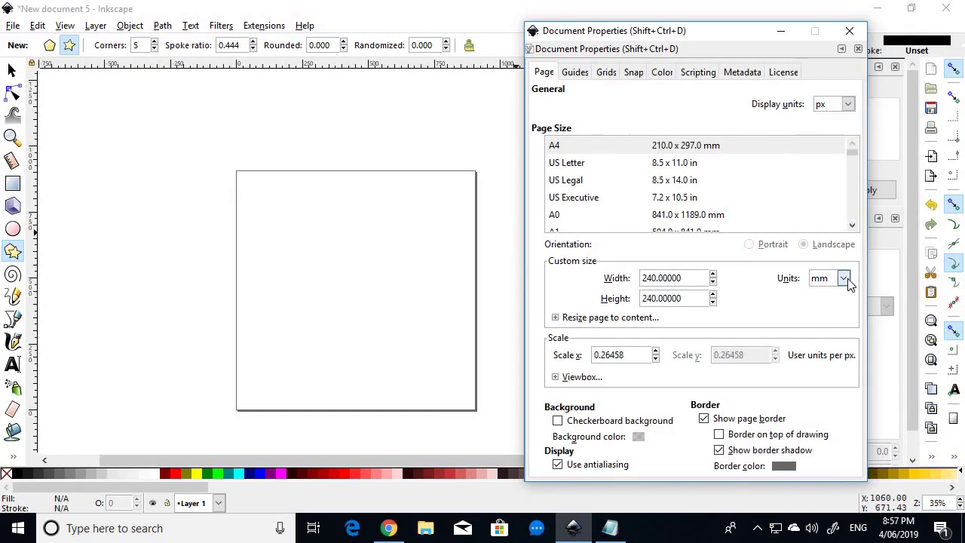
pyautogui.click(844, 278)
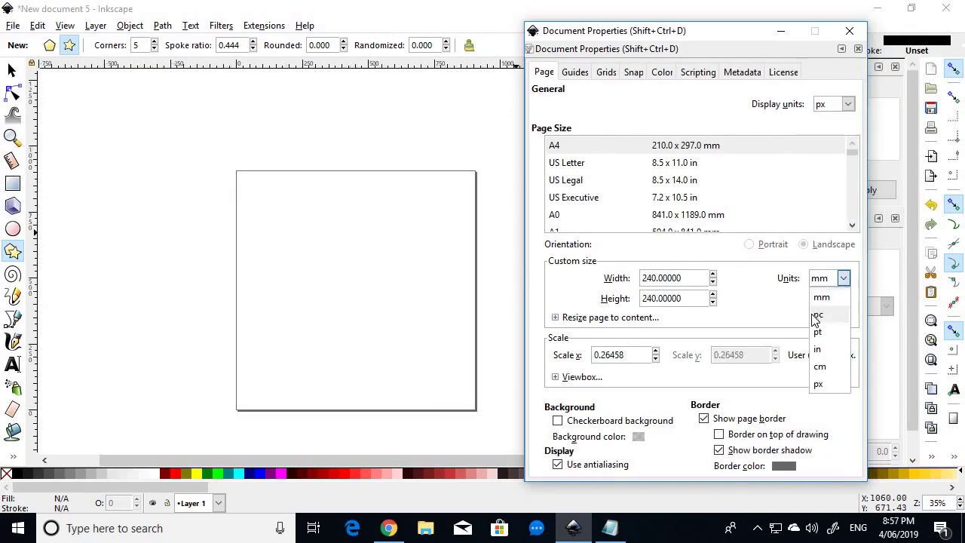
pyautogui.click(819, 385)
pyautogui.tripleClick(659, 276)
pyautogui.write('240')
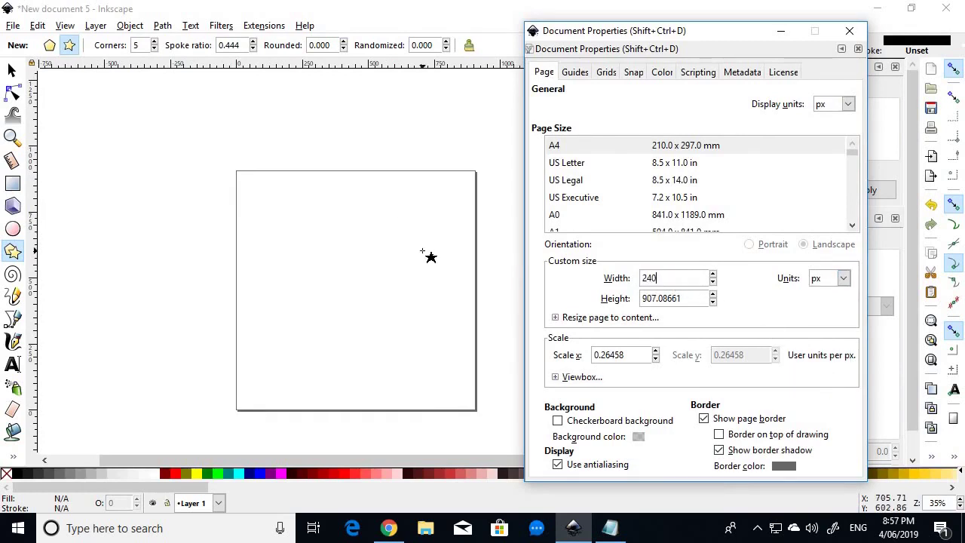
pyautogui.press('Tab')
pyautogui.write('24')
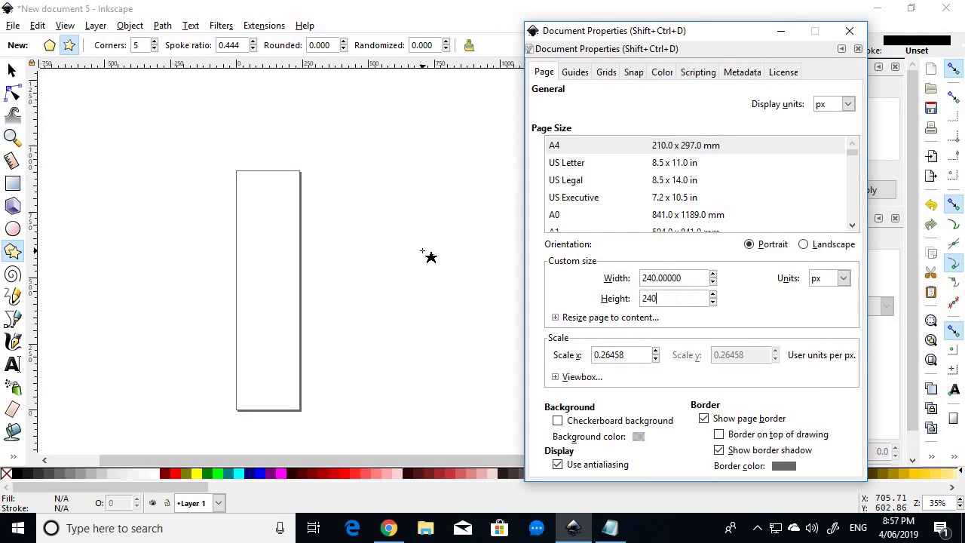
pyautogui.click(759, 317)
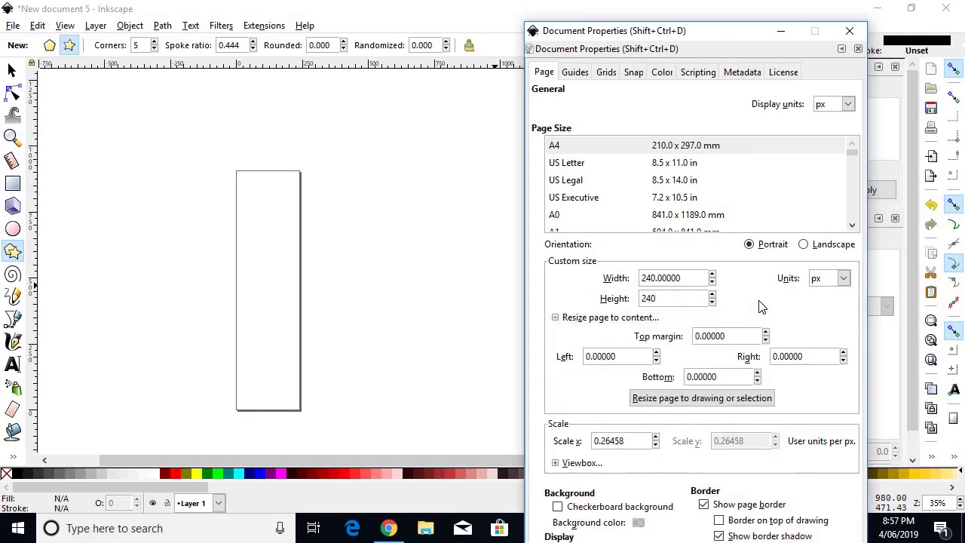
pyautogui.write('0')
pyautogui.click(679, 278)
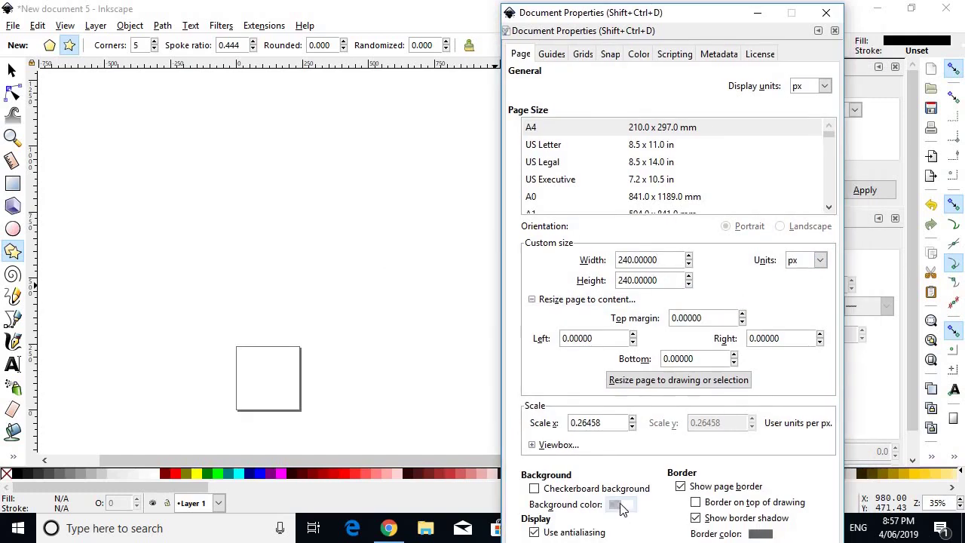
# Give the page a light cyan (c0ffff) background and turn off the border shadow.
pyautogui.click(616, 504)
pyautogui.moveTo(520, 247); pyautogui.dragTo(496, 248)
pyautogui.click(568, 198)
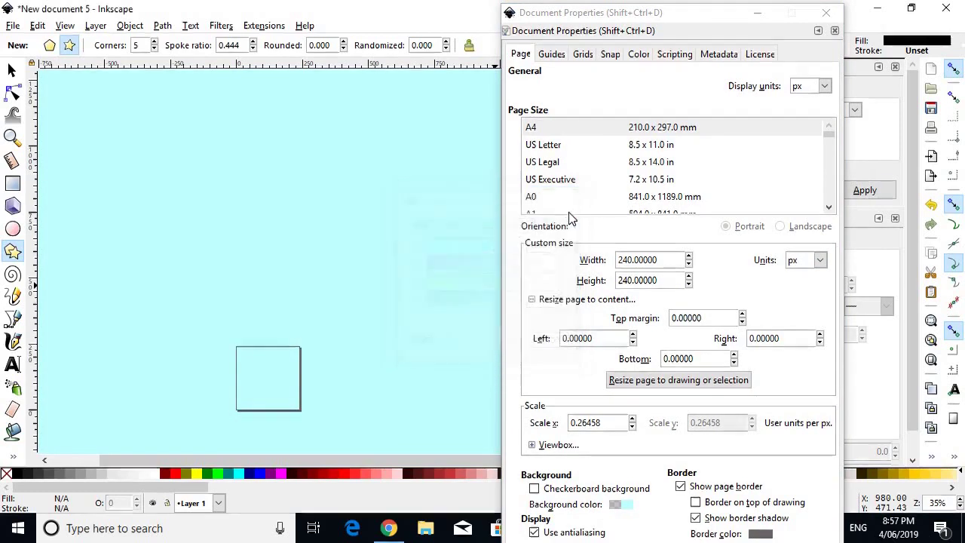
pyautogui.click(696, 519)
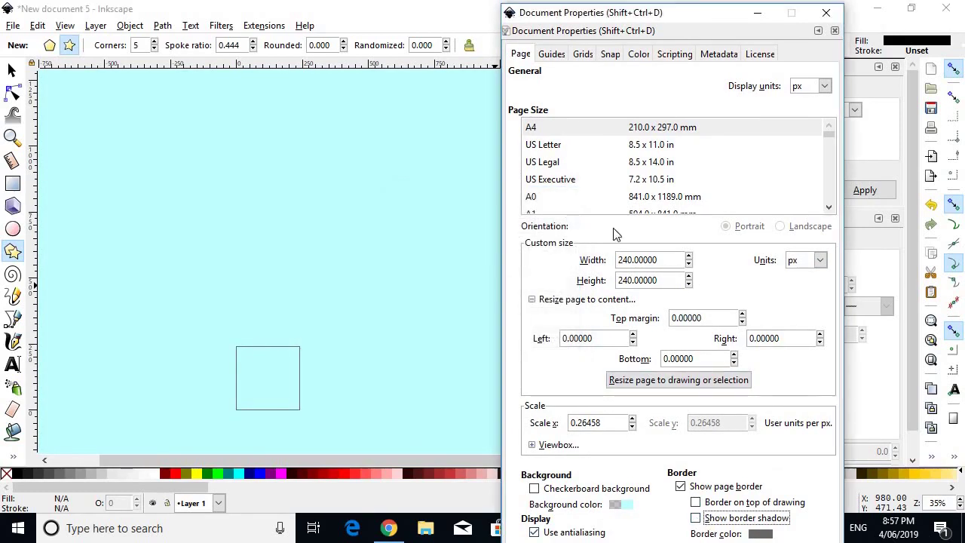
# Set the page grid spacing to 120 × 120 px with a major line every 1.
pyautogui.click(584, 54)
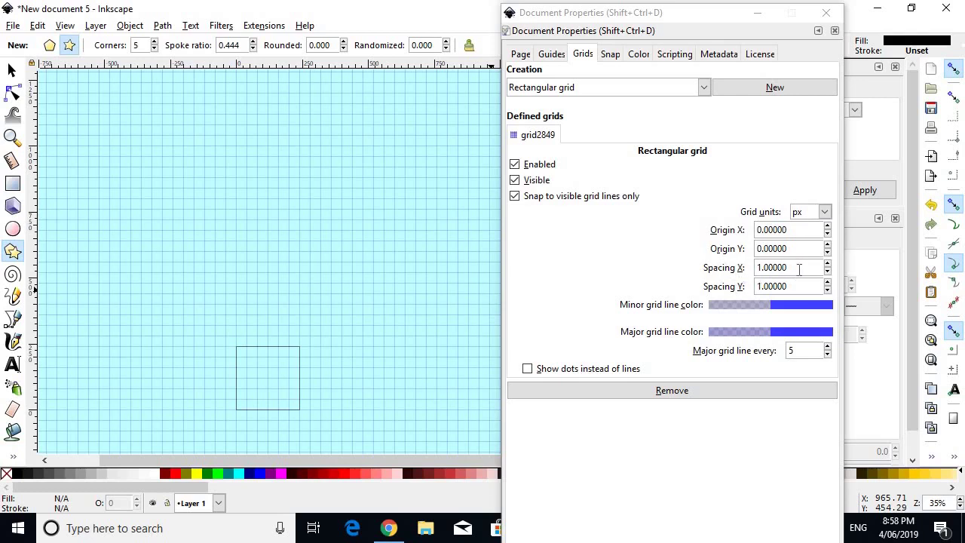
pyautogui.doubleClick(799, 270)
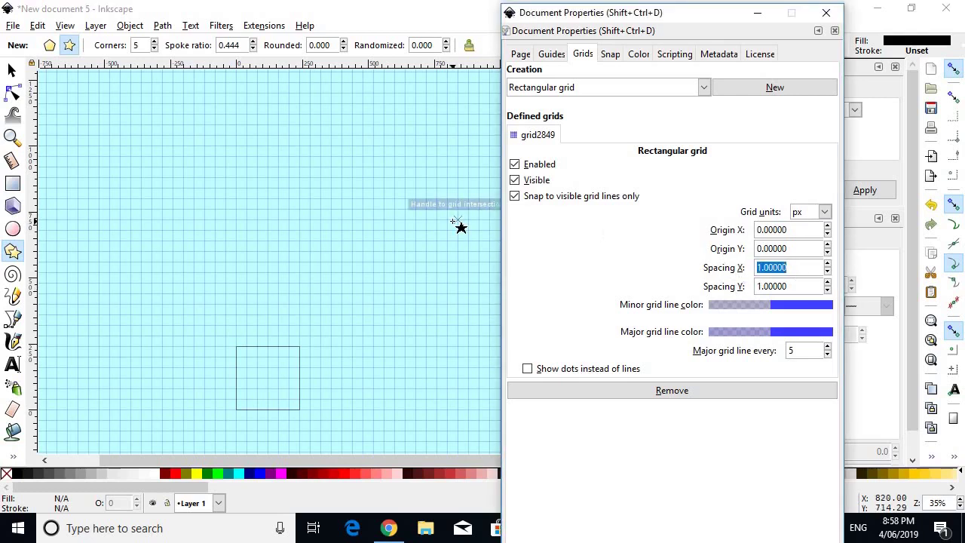
pyautogui.write('120')
pyautogui.press('Tab')
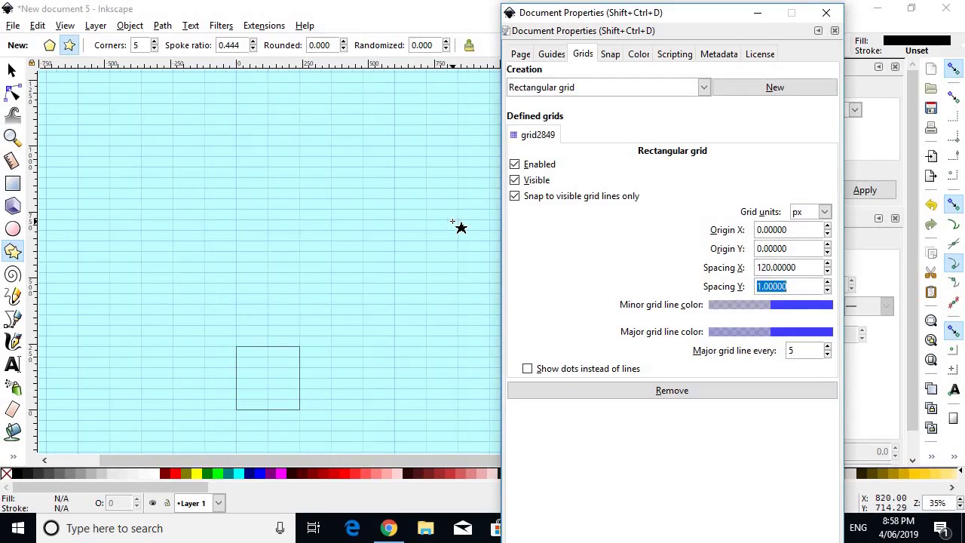
pyautogui.write('120')
pyautogui.press('Tab')
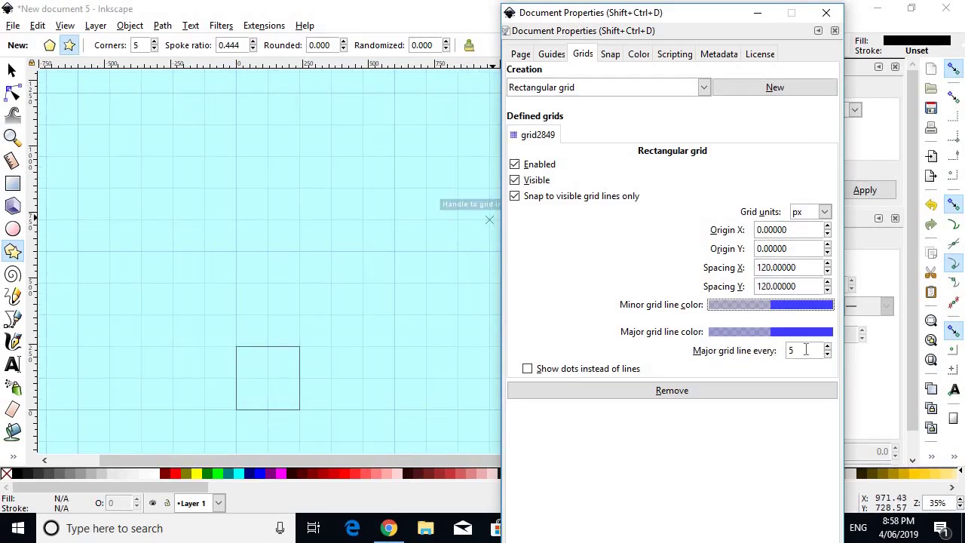
pyautogui.doubleClick(806, 349)
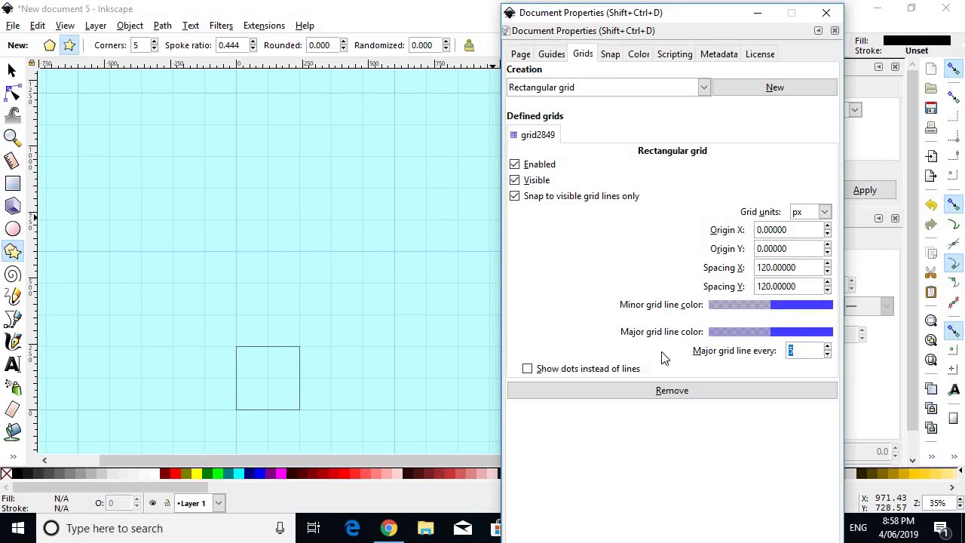
pyautogui.write('1')
pyautogui.press('Return')
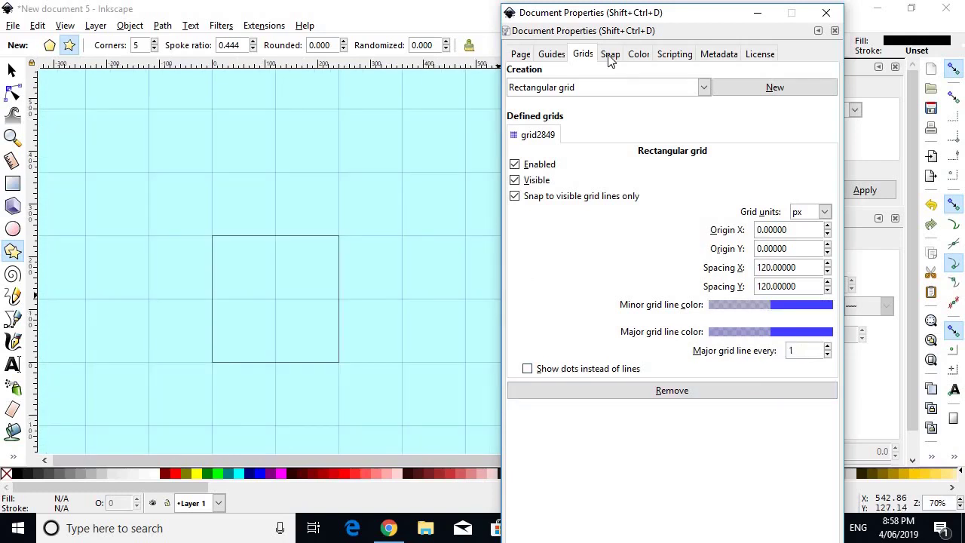
pyautogui.click(611, 54)
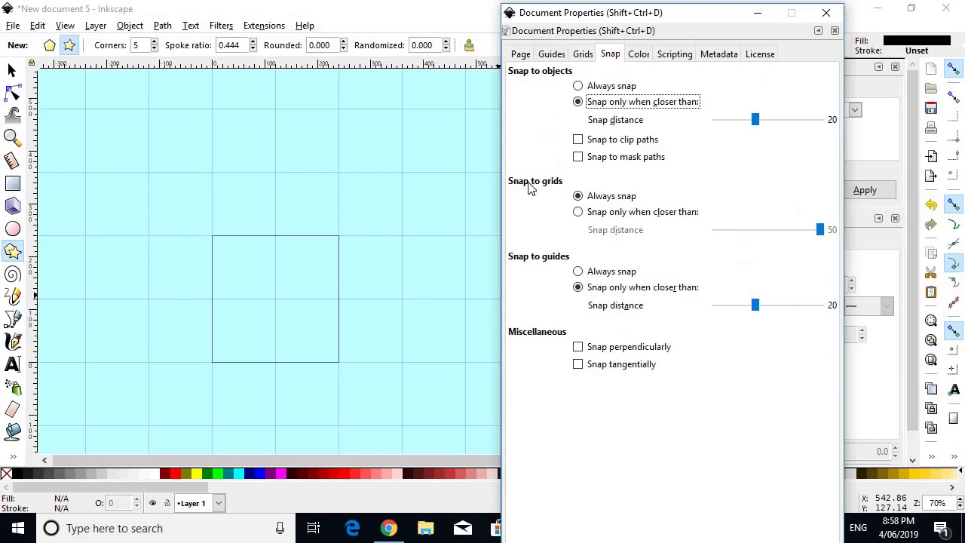
# Draw a 240 px circle from the page's top-left to bottom-right corner, then deselect it.
pyautogui.click(827, 14)
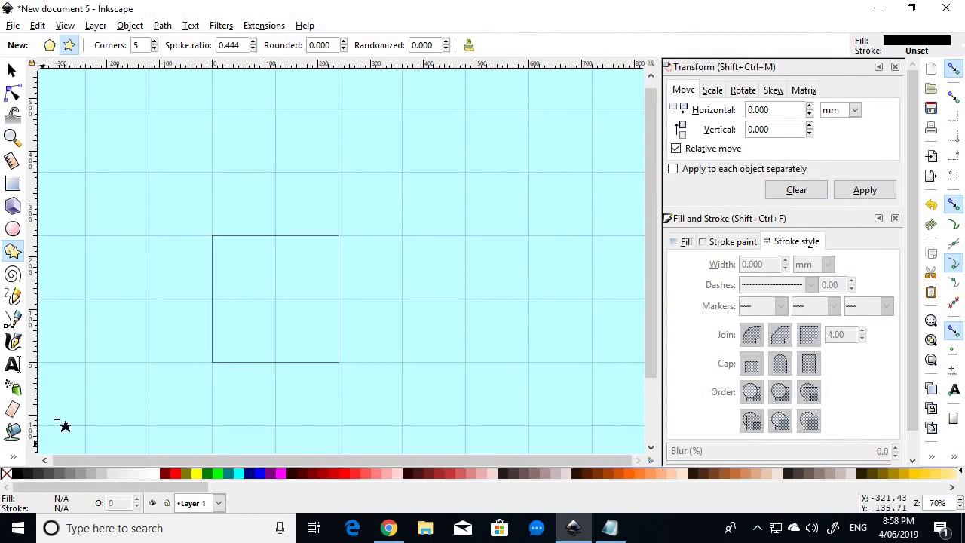
pyautogui.click(12, 229)
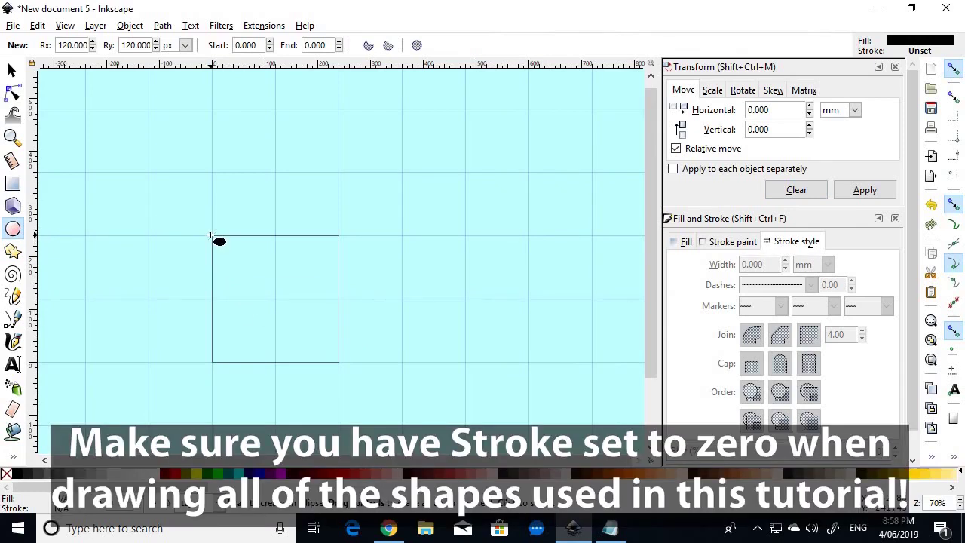
pyautogui.moveTo(212, 236); pyautogui.dragTo(338, 363)
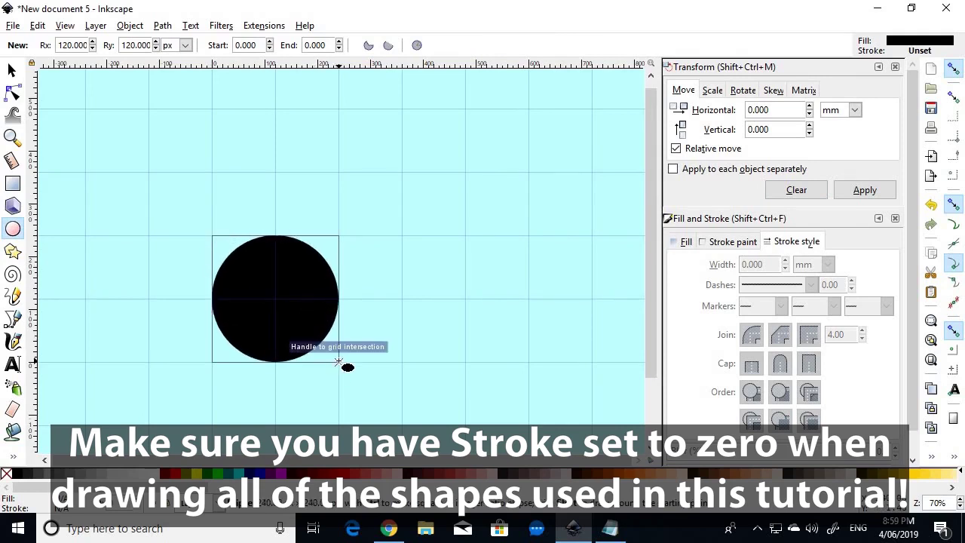
pyautogui.moveTo(338, 363); pyautogui.dragTo(339, 364)
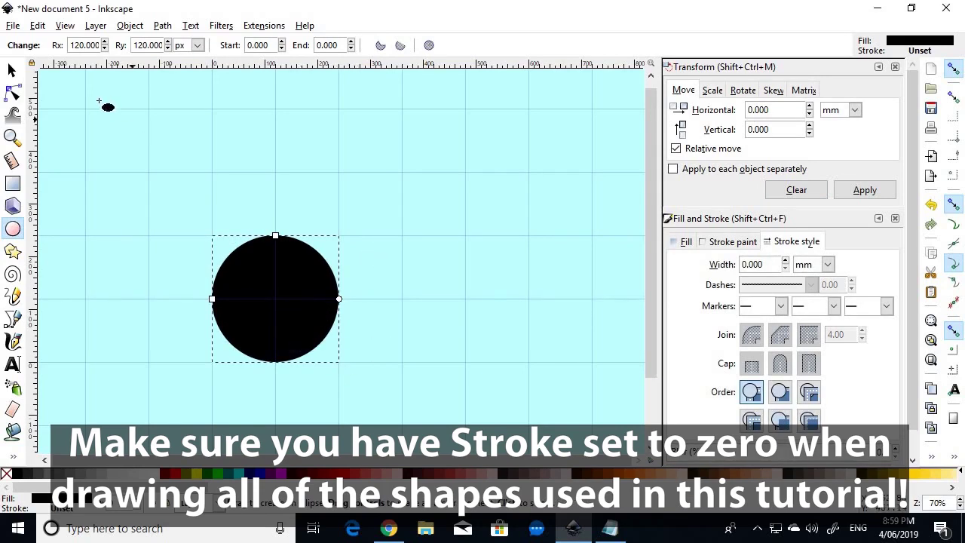
pyautogui.click(12, 70)
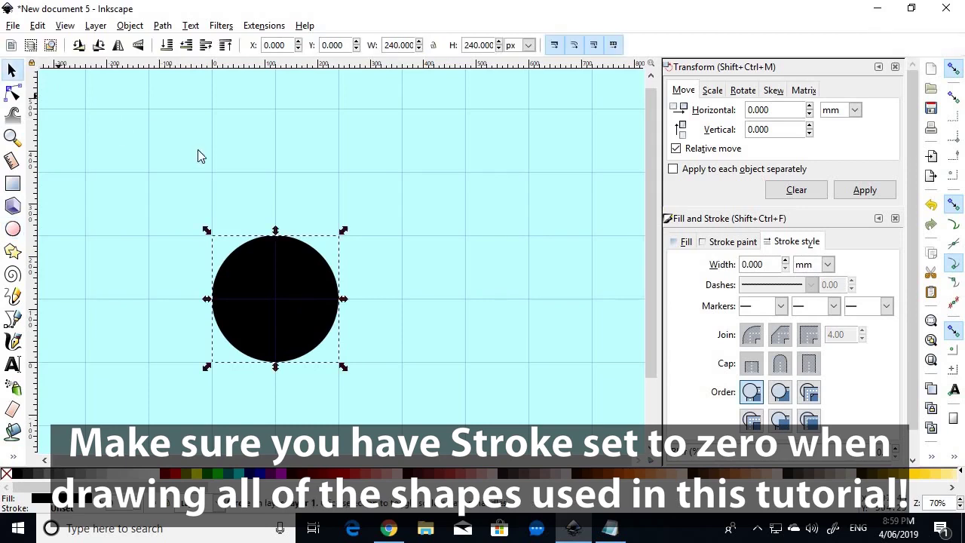
pyautogui.click(104, 254)
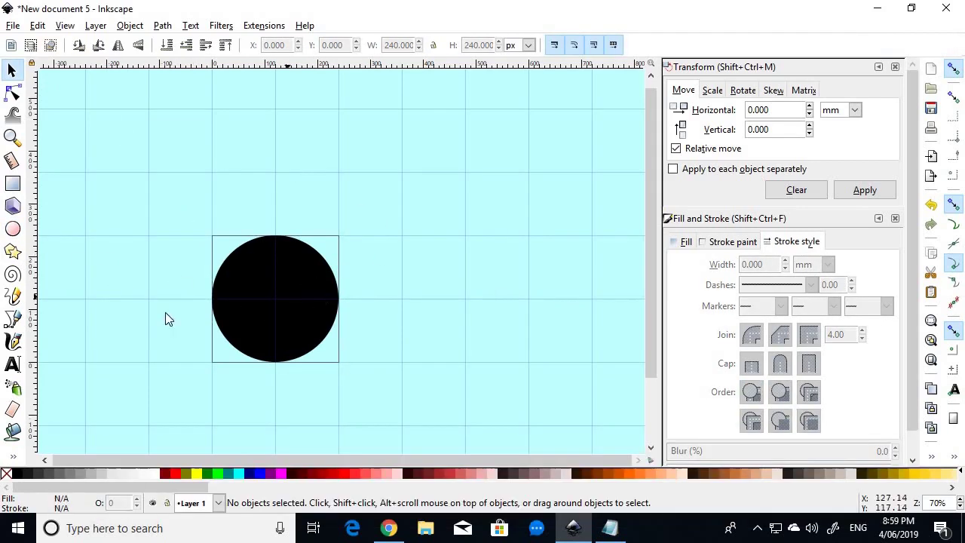
# Set the Star tool to white fill, 5 corners and a 0.382 spoke ratio.
pyautogui.click(13, 252)
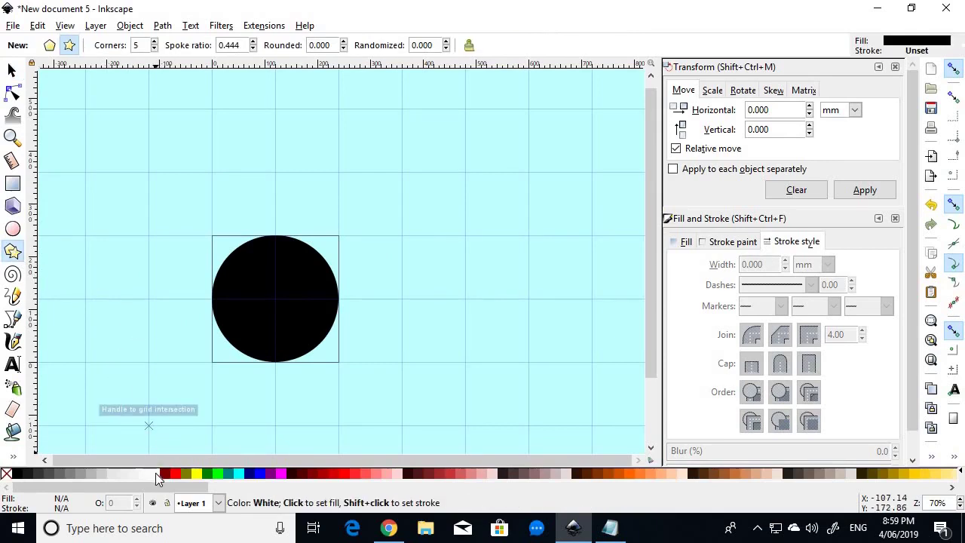
pyautogui.click(153, 474)
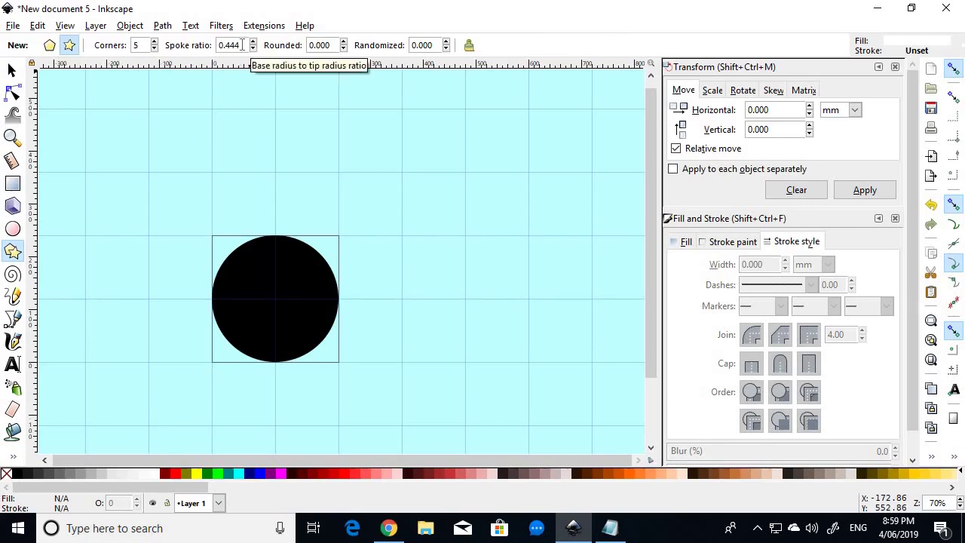
pyautogui.moveTo(241, 45); pyautogui.dragTo(154, 42)
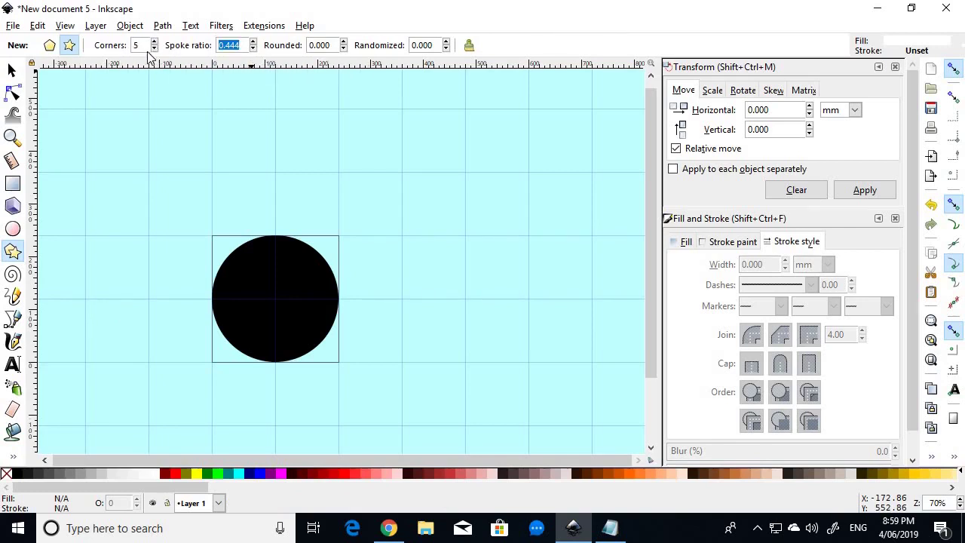
pyautogui.write('03')
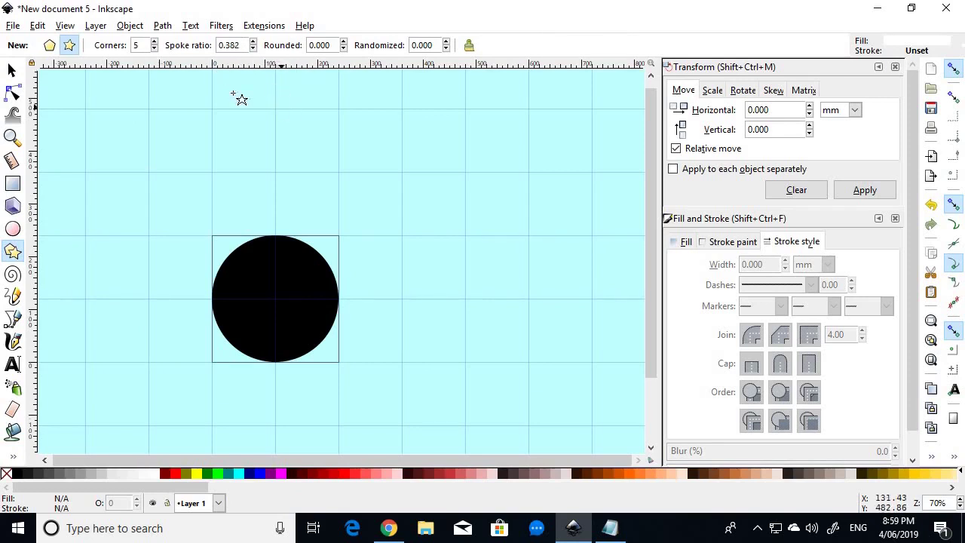
pyautogui.click(12, 71)
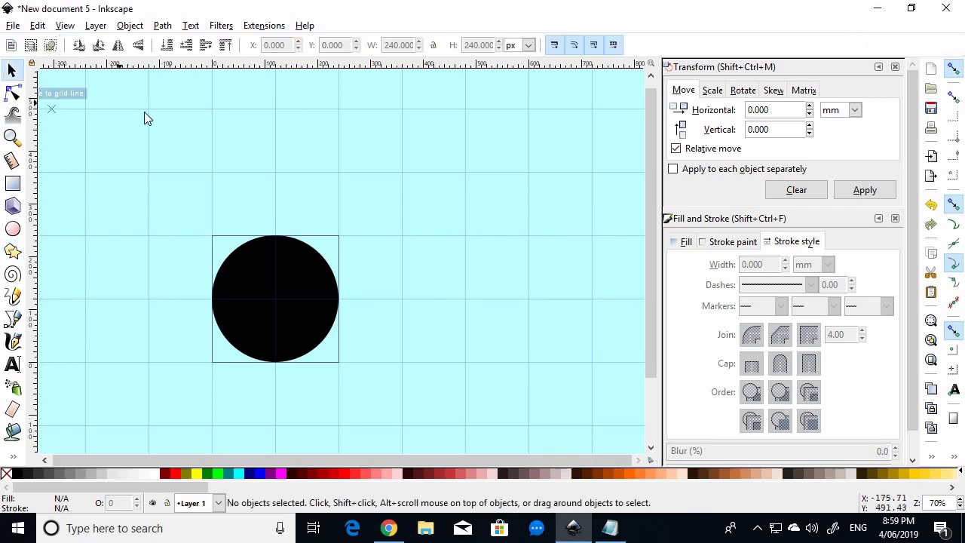
pyautogui.click(12, 251)
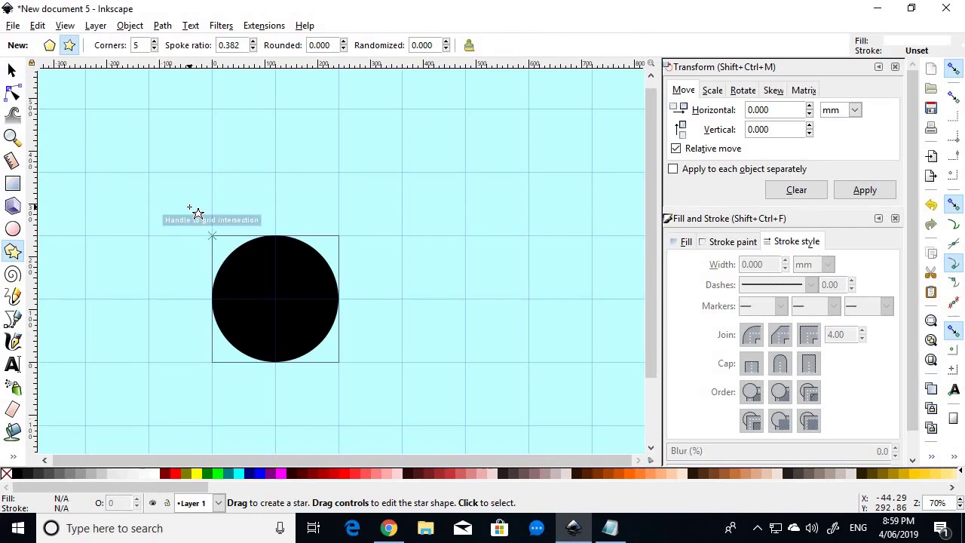
# In the browser, open the flag specification diagram as the full-size image.
pyautogui.hotkey('alt', 'Tab')
pyautogui.press('Tab')
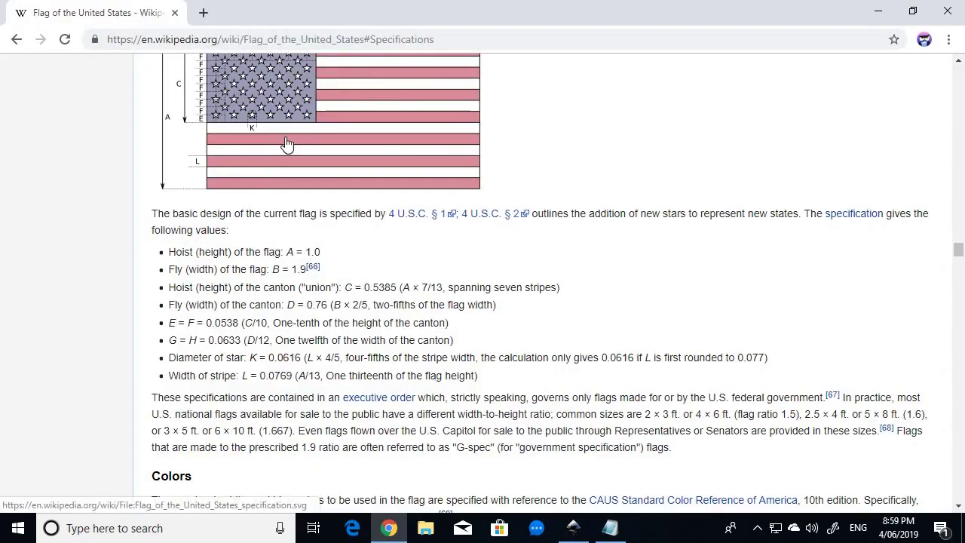
pyautogui.click(289, 145)
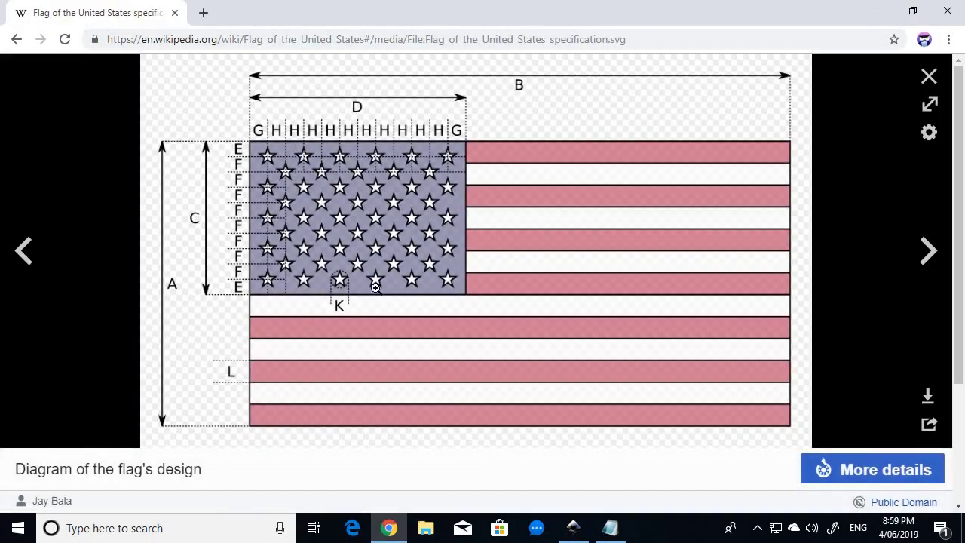
pyautogui.click(401, 281)
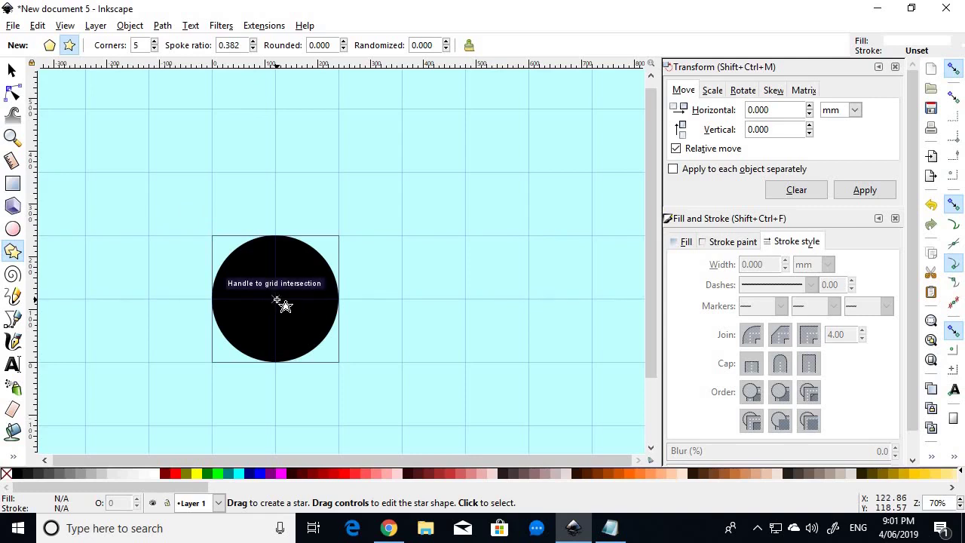
# Draw a white star from the circle's centre to its top, then group the star with the circle.
pyautogui.moveTo(276, 301); pyautogui.dragTo(277, 239)
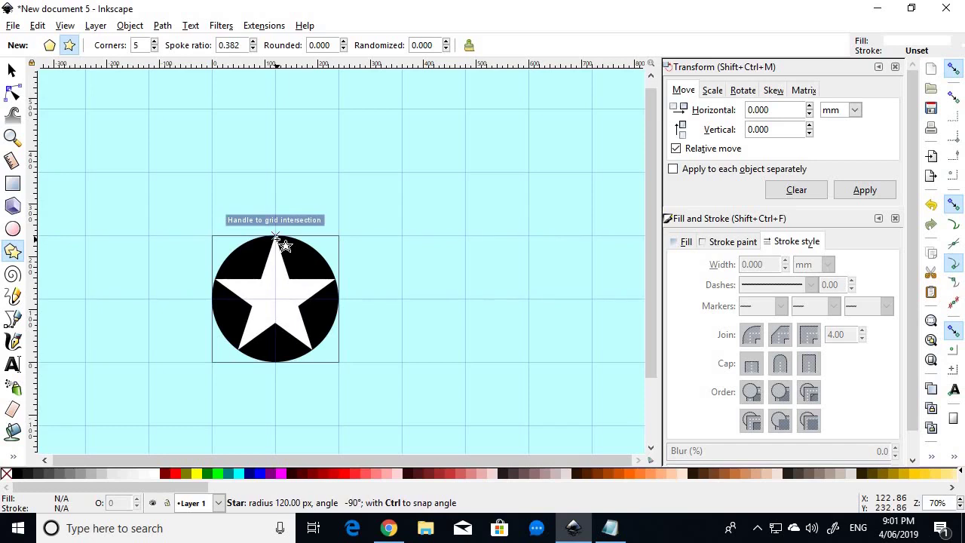
pyautogui.press('Escape')
pyautogui.press('s')
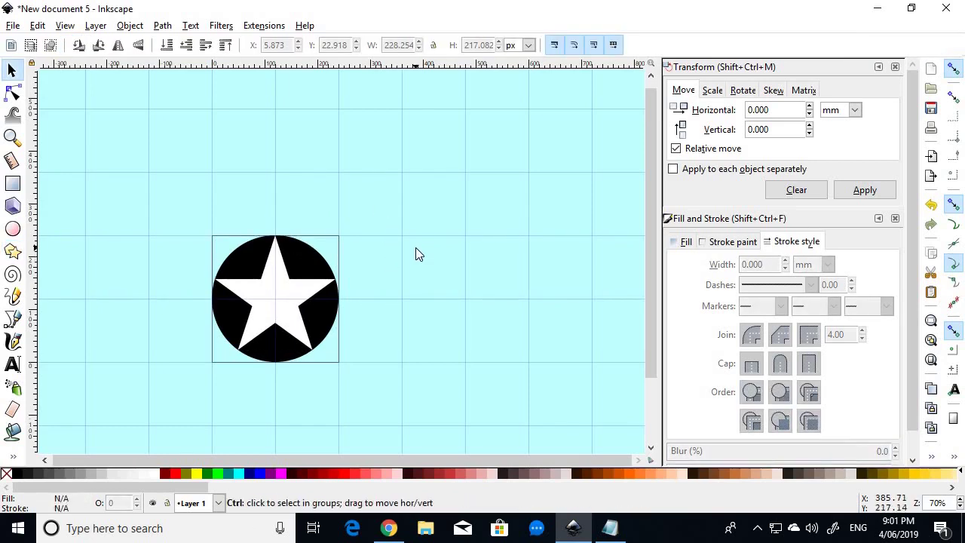
pyautogui.hotkey('ctrl', 'a')
pyautogui.rightClick(307, 301)
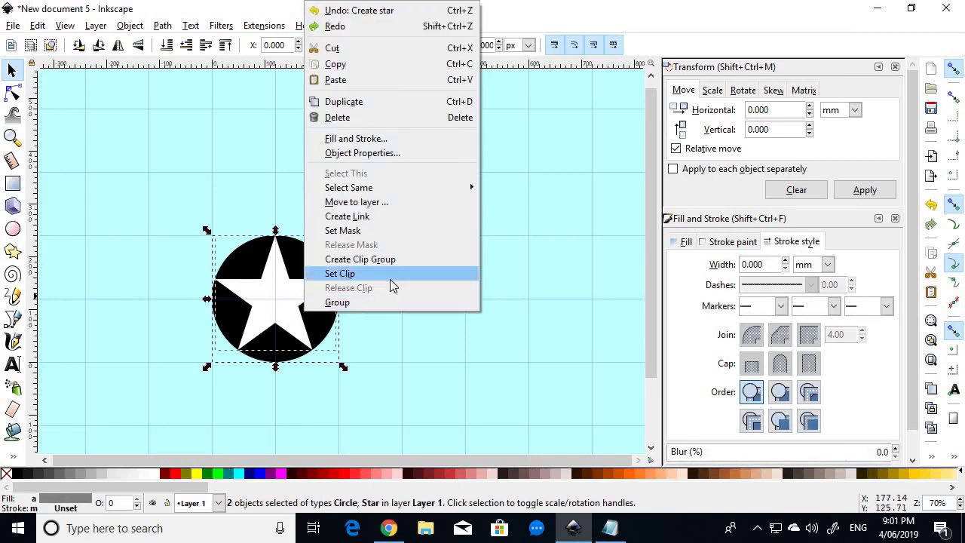
pyautogui.click(367, 303)
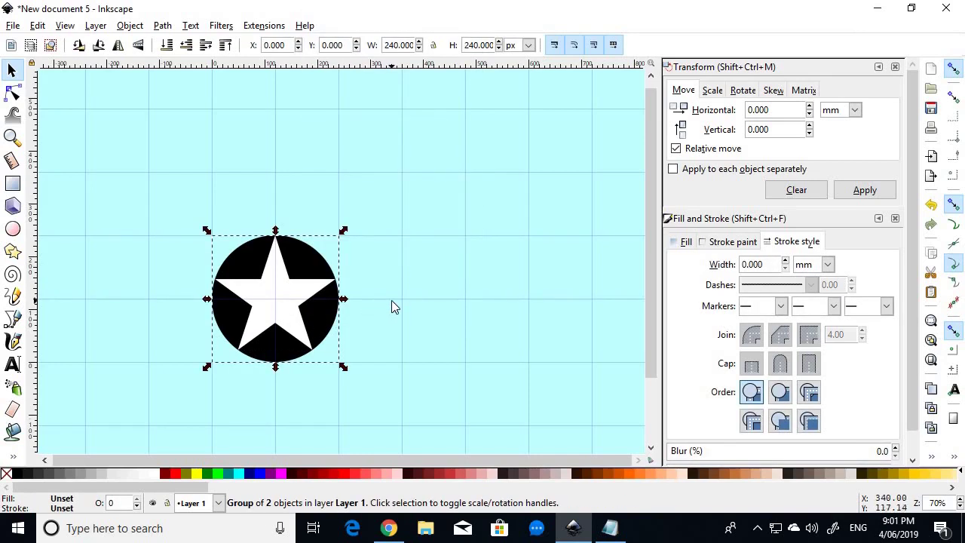
pyautogui.click(391, 301)
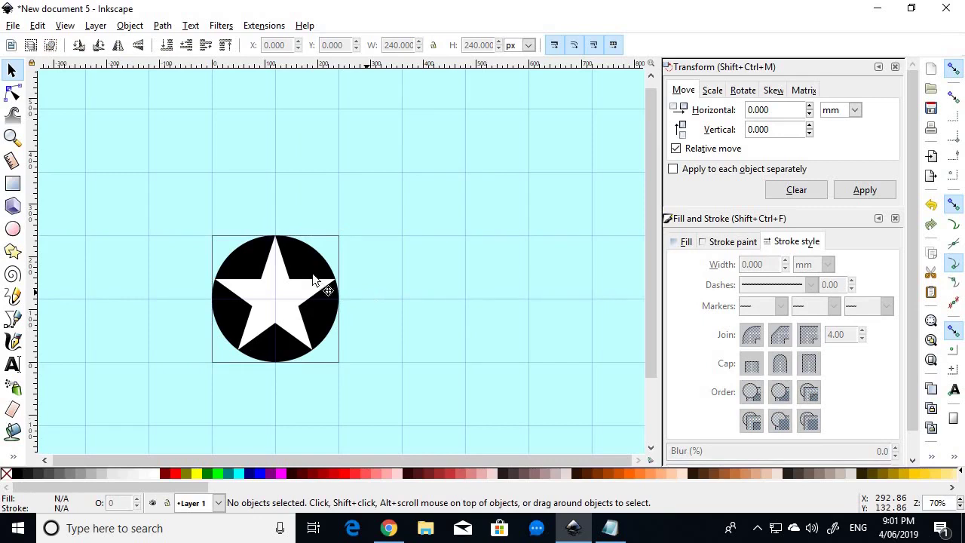
# Open Document Properties on the Page settings and look up the canton size in the cheat sheet.
pyautogui.click(13, 26)
pyautogui.click(111, 270)
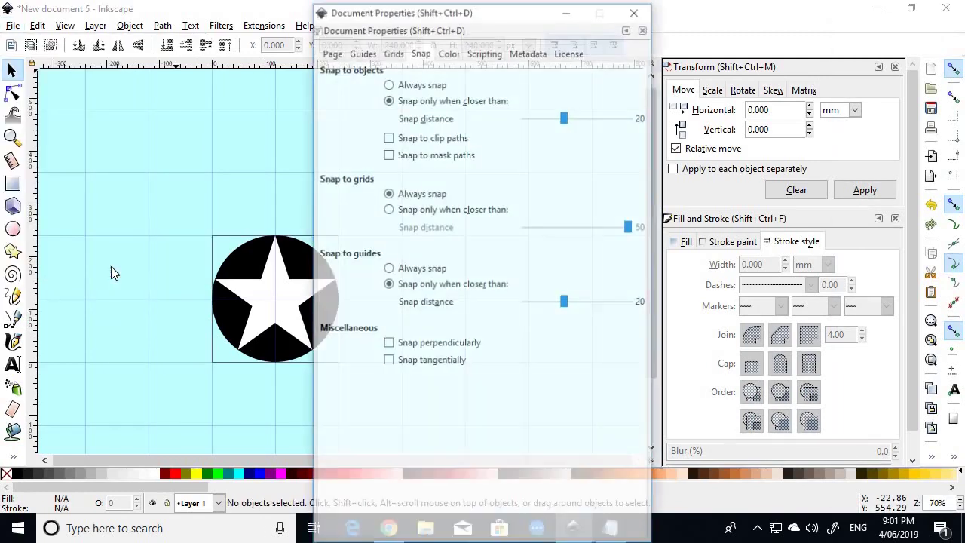
pyautogui.moveTo(528, 12); pyautogui.dragTo(780, 11)
pyautogui.click(584, 51)
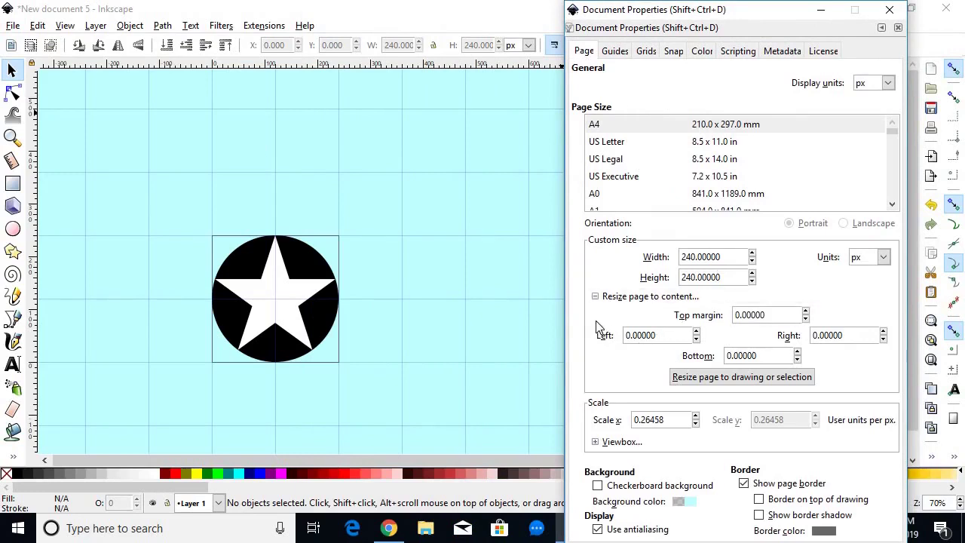
pyautogui.hotkey('alt', 'Tab')
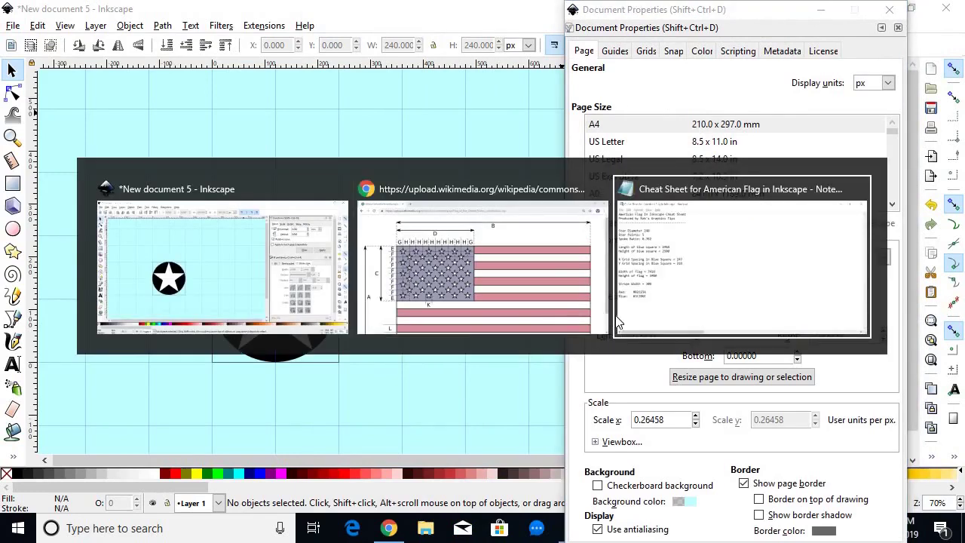
pyautogui.click(617, 318)
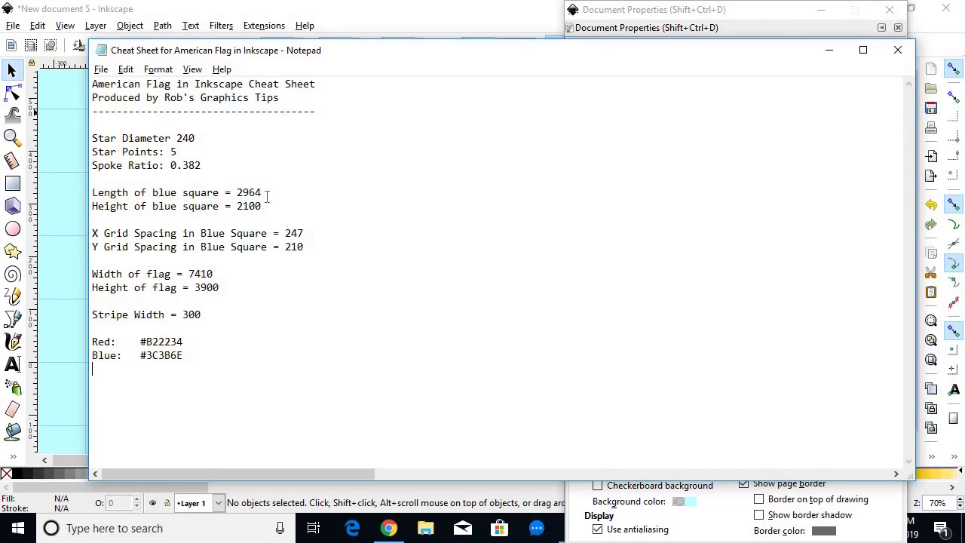
pyautogui.hotkey('alt', 'Tab')
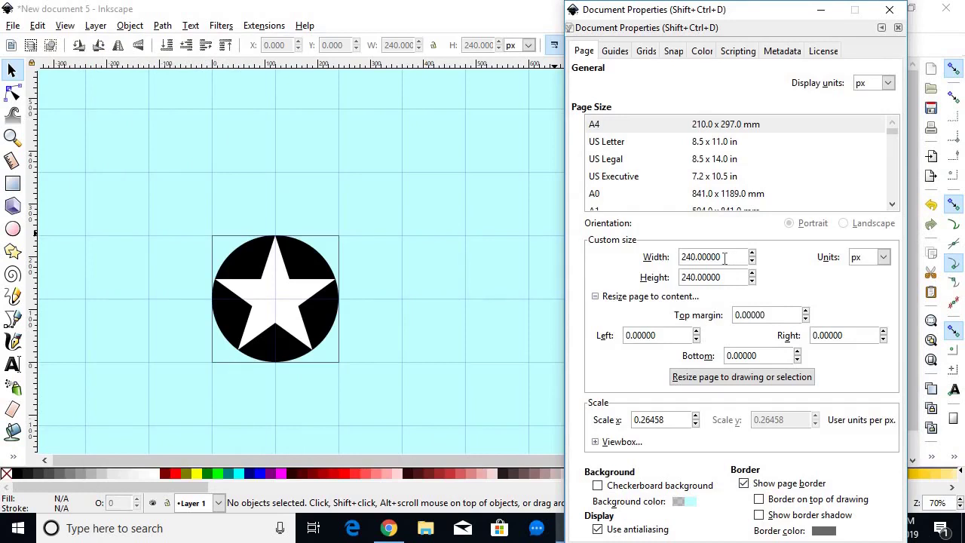
# Set the custom page size to width 2964 px and height 2100 px.
pyautogui.tripleClick(725, 258)
pyautogui.write('296')
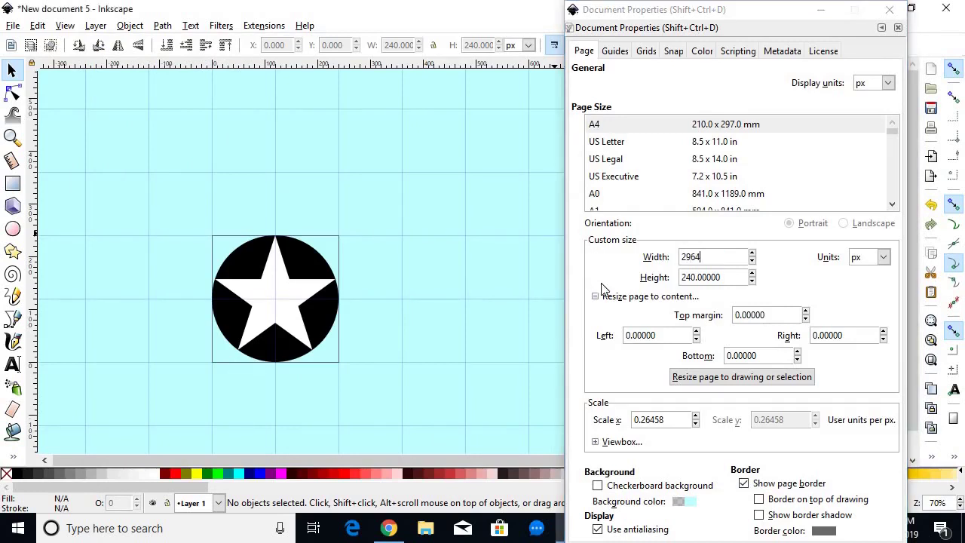
pyautogui.write('4')
pyautogui.click(722, 274)
pyautogui.hotkey('alt', 'Tab')
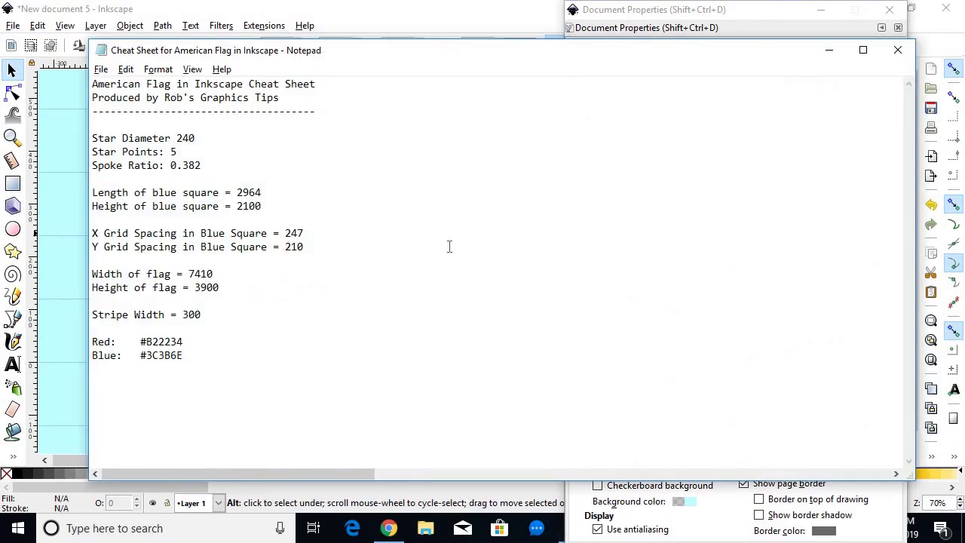
pyautogui.hotkey('alt', 'Tab')
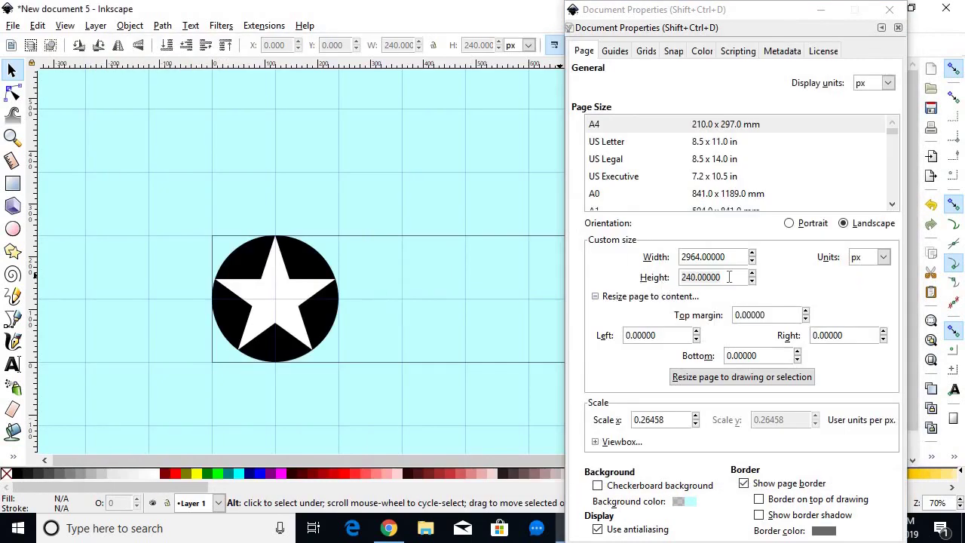
pyautogui.click(571, 262)
pyautogui.write('2100')
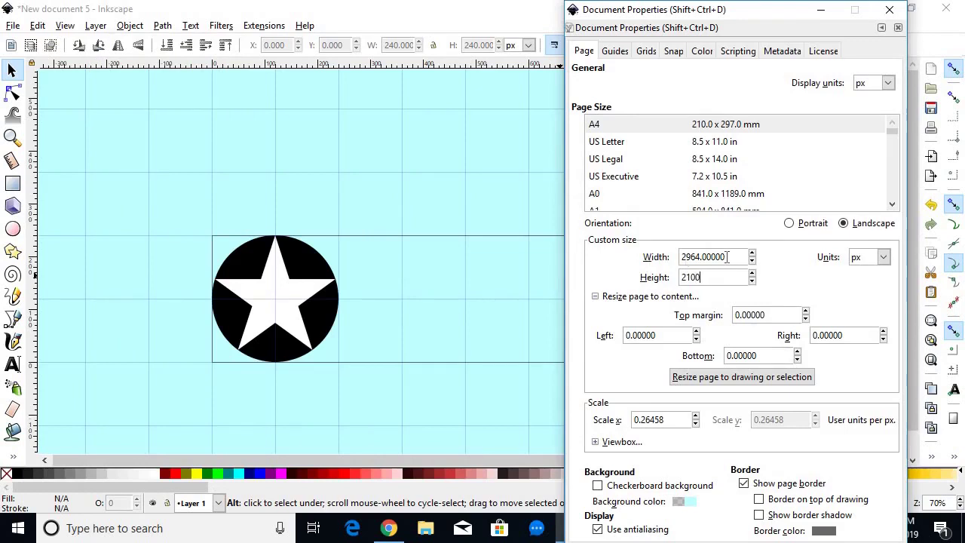
pyautogui.press('Return')
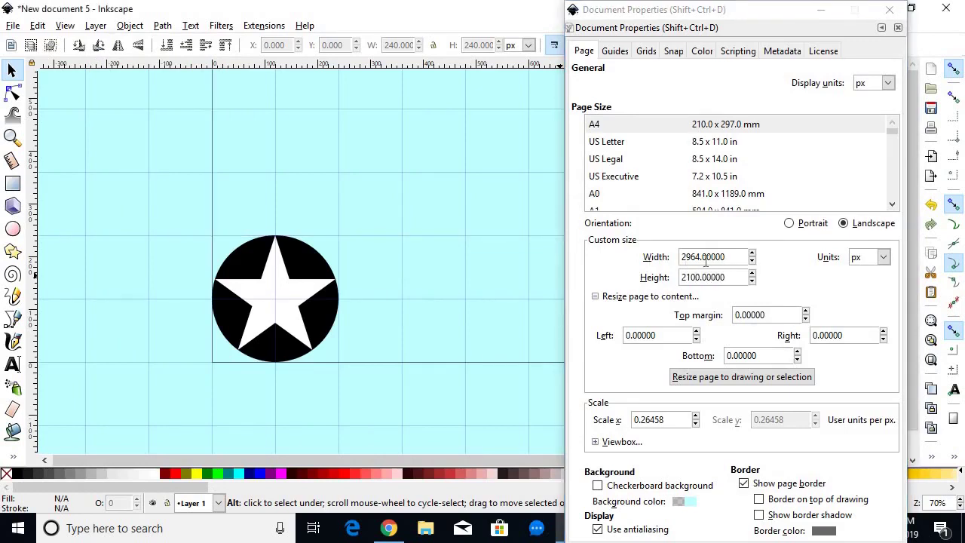
# Replace the existing page grid with a fresh rectangular grid.
pyautogui.click(646, 52)
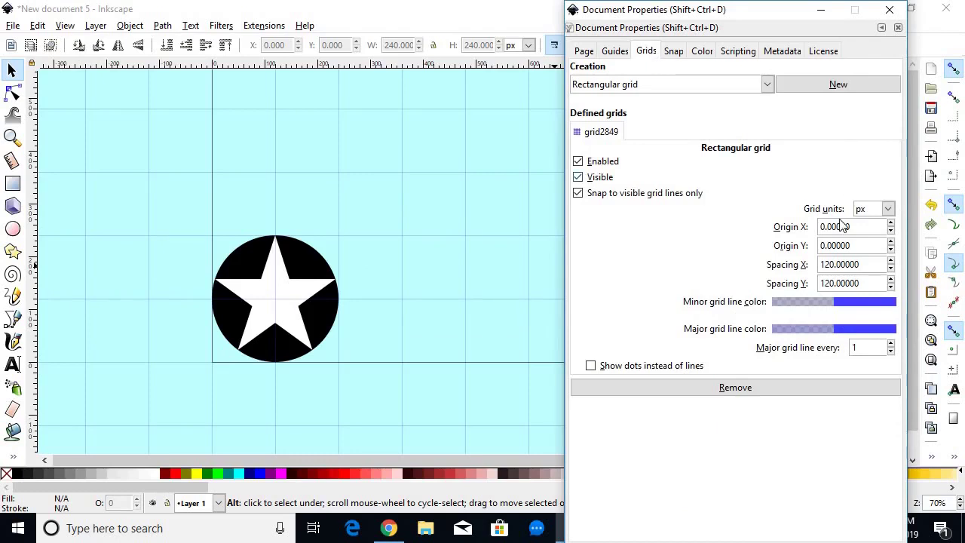
pyautogui.click(774, 388)
pyautogui.click(839, 89)
pyautogui.hotkey('alt', 'Tab')
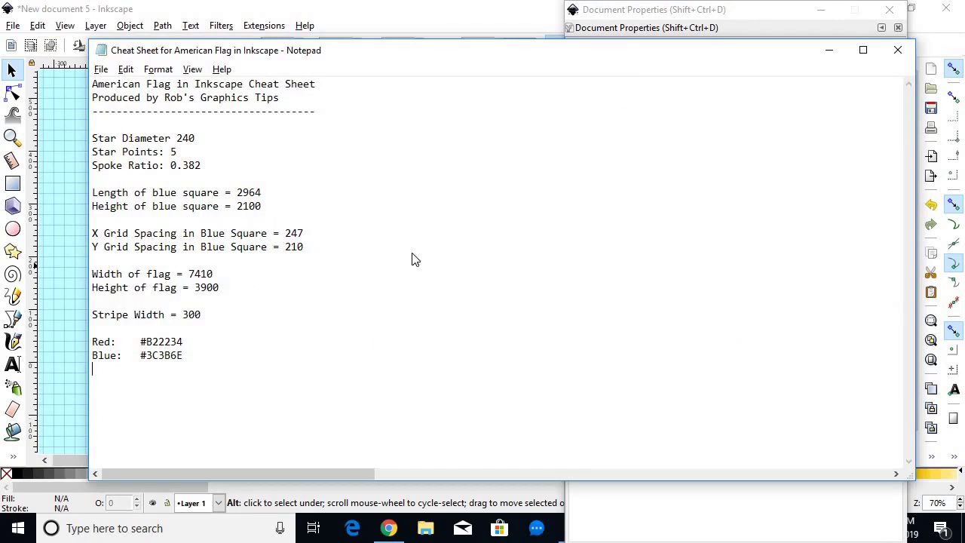
pyautogui.hotkey('alt', 'Tab')
# Set grid spacing X 247 px and Y 210 px, with a major grid line every 1 line.
pyautogui.click(856, 264)
pyautogui.write('247')
pyautogui.press('Tab')
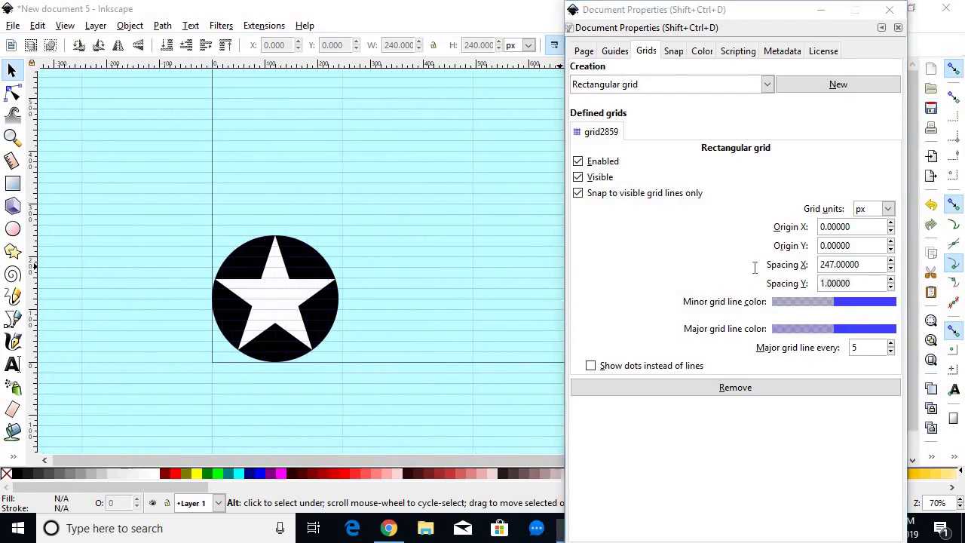
pyautogui.hotkey('alt', 'Tab')
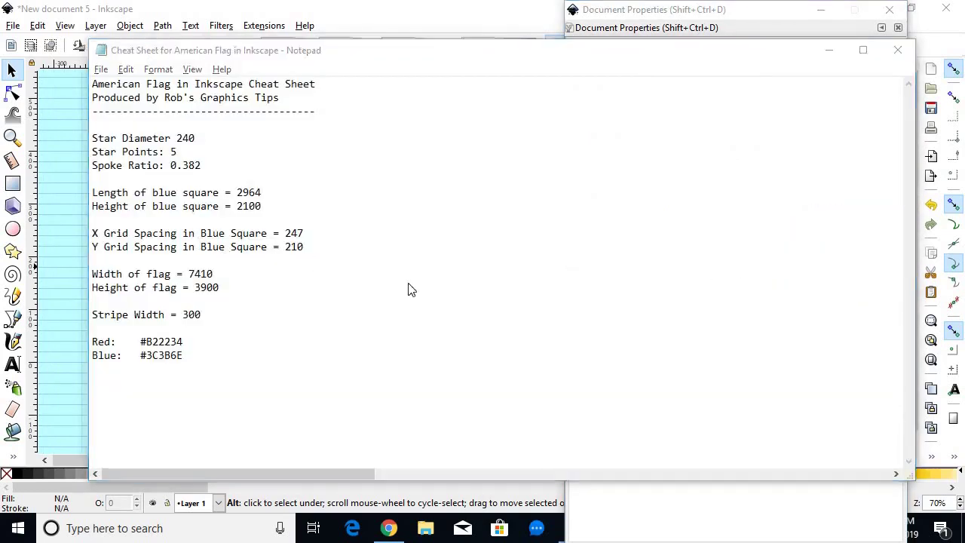
pyautogui.hotkey('alt', 'Tab')
pyautogui.write('2')
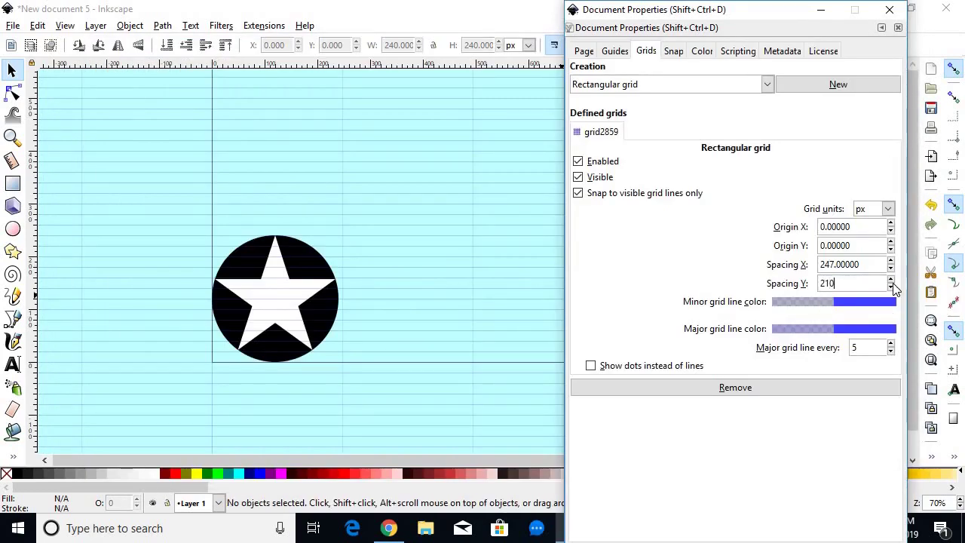
pyautogui.write('10')
pyautogui.press('Tab')
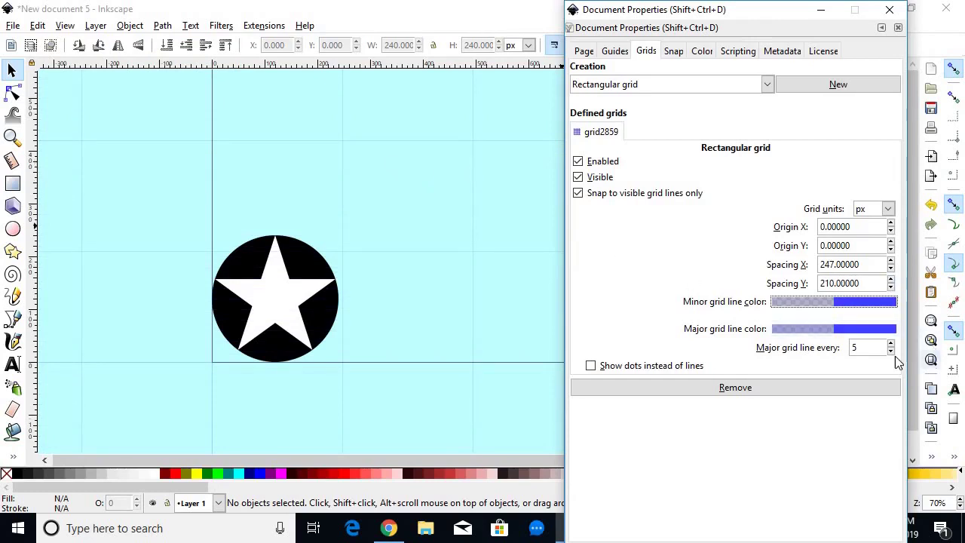
pyautogui.press('Tab')
pyautogui.press('Tab')
pyautogui.write('1')
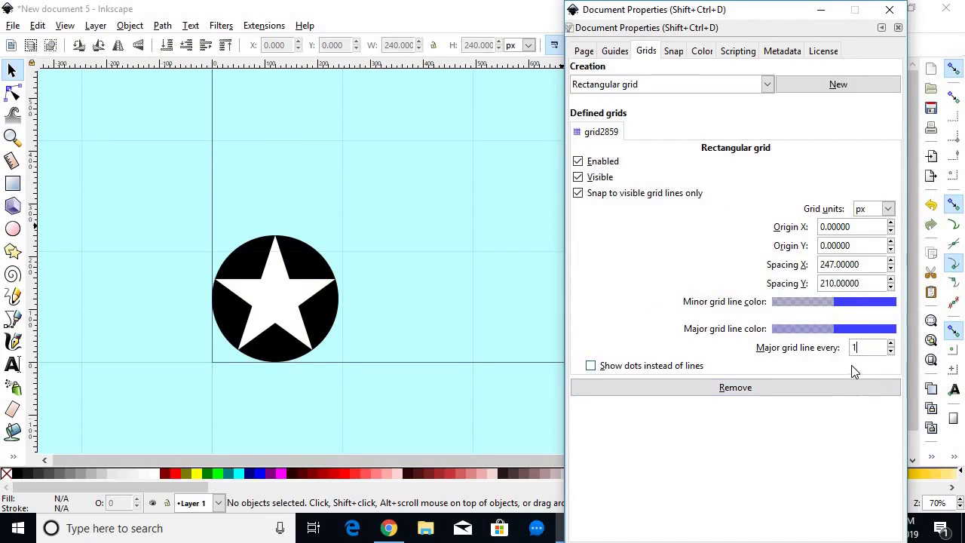
pyautogui.press('Tab')
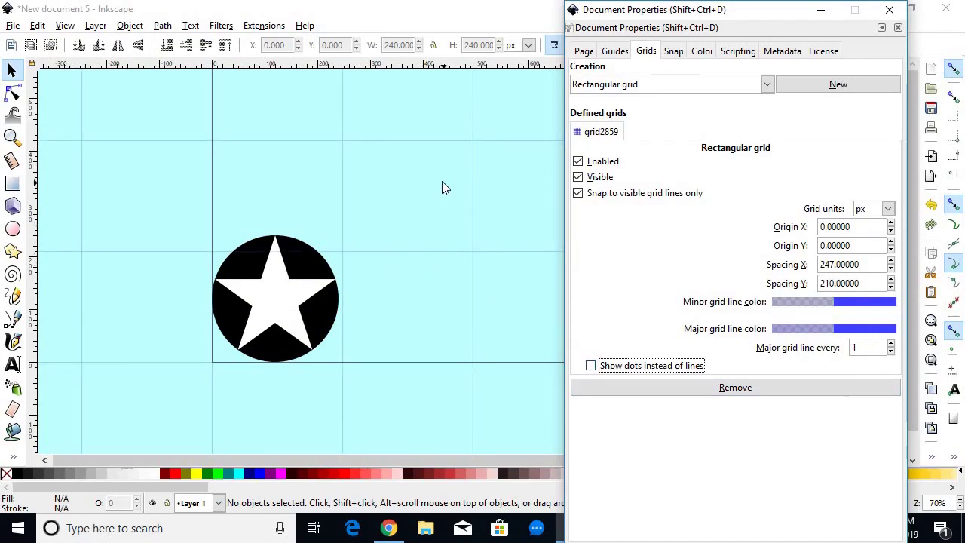
pyautogui.keyDown('ctrl'); pyautogui.scroll(-6, 440, 181); pyautogui.keyUp('ctrl')
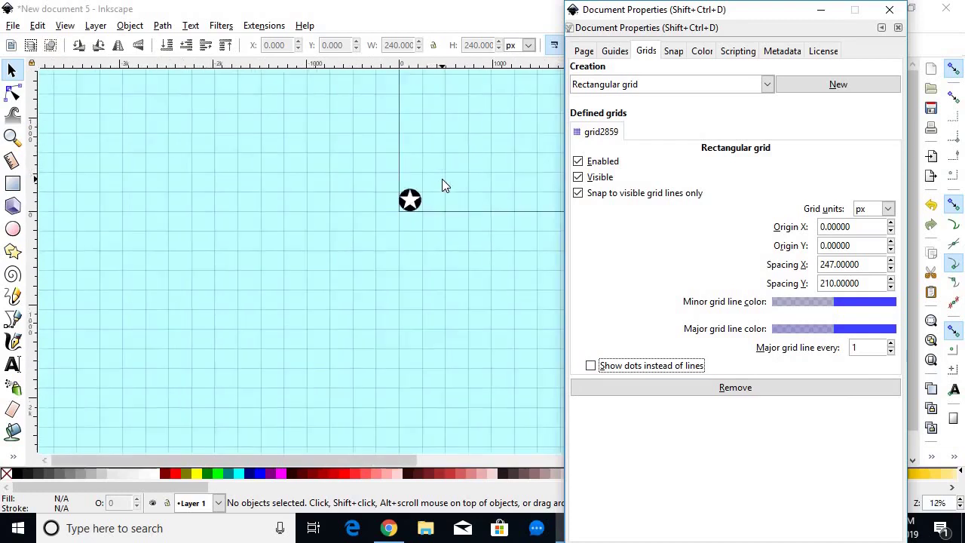
pyautogui.moveTo(462, 169); pyautogui.dragTo(365, 243)
pyautogui.keyDown('ctrl'); pyautogui.scroll(1, 398, 217); pyautogui.keyUp('ctrl')
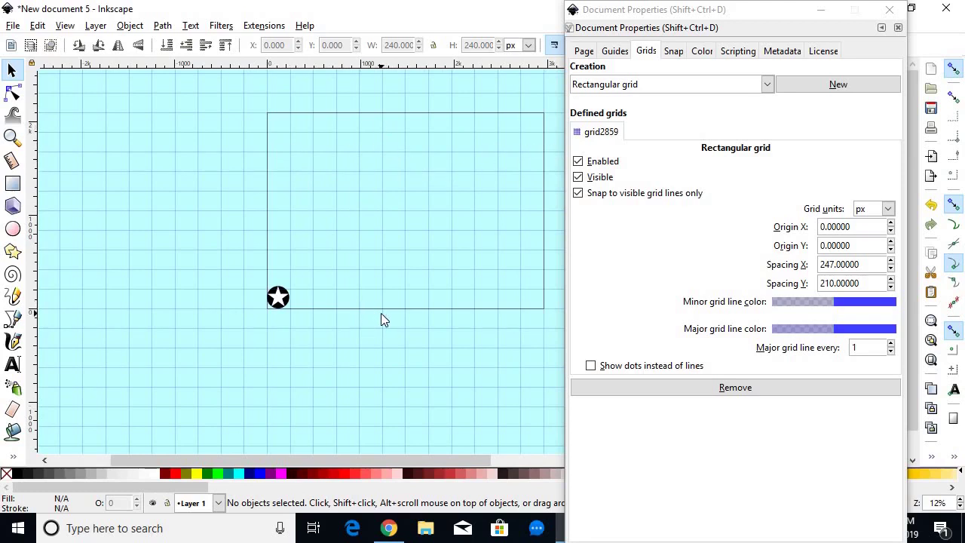
# Close the Document Properties dialog and enable 'Snap centers of bounding boxes'.
pyautogui.click(893, 26)
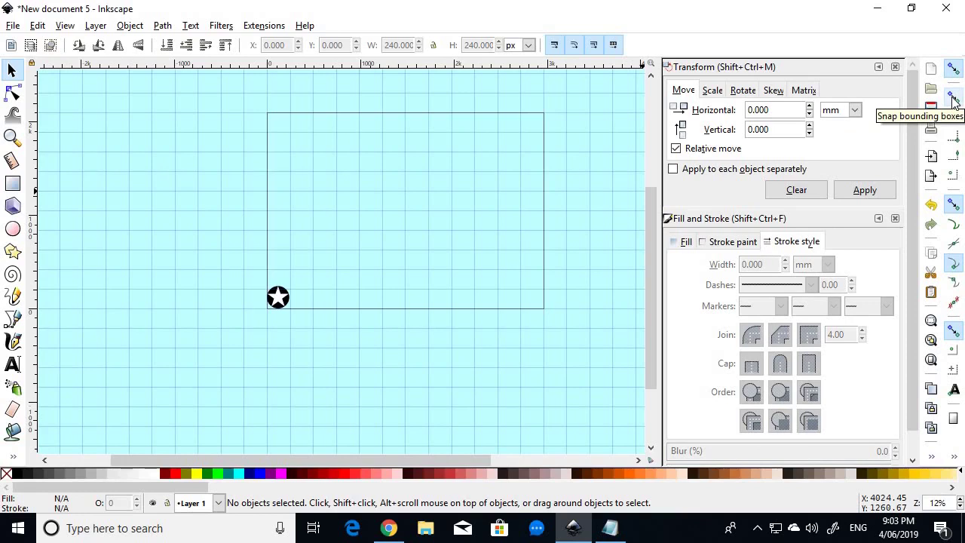
pyautogui.click(952, 177)
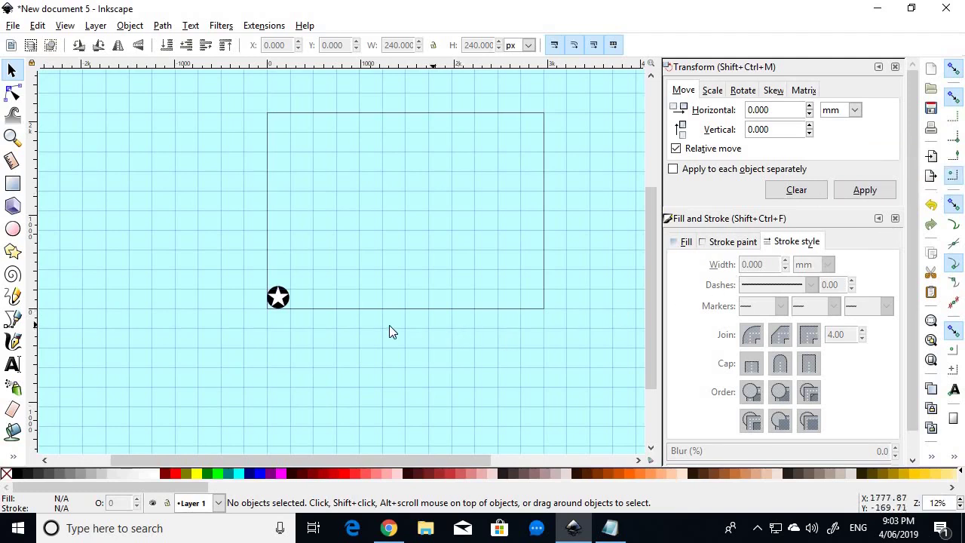
# Drag the star-in-circle group onto the page's top-left grid intersection.
pyautogui.scroll(6, 297, 319)
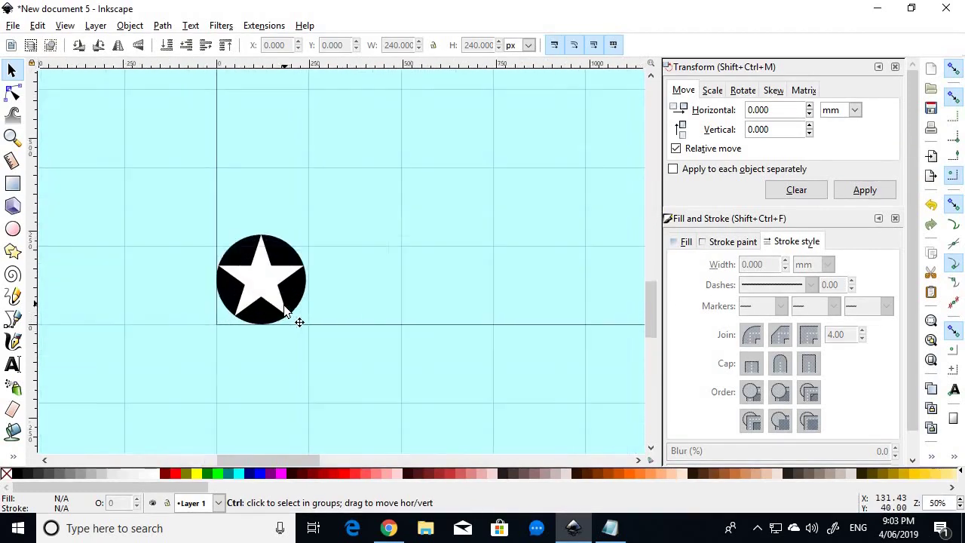
pyautogui.click(255, 265)
pyautogui.moveTo(255, 265); pyautogui.dragTo(330, 262)
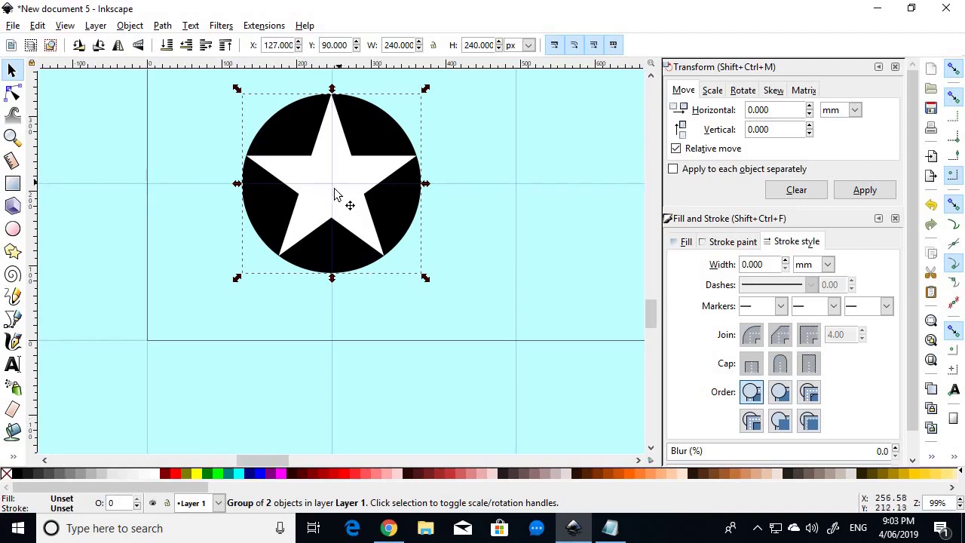
pyautogui.scroll(-6, 349, 197)
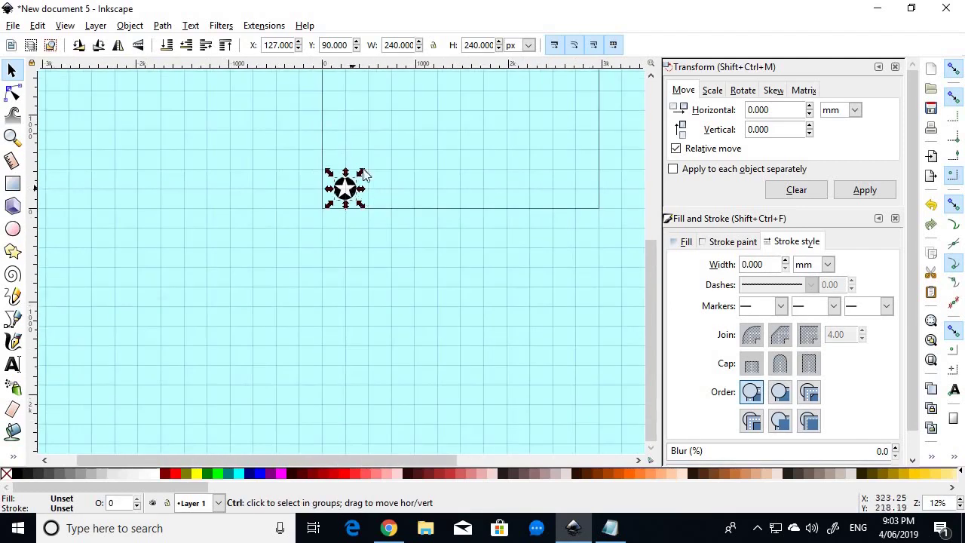
pyautogui.moveTo(370, 155); pyautogui.dragTo(319, 279)
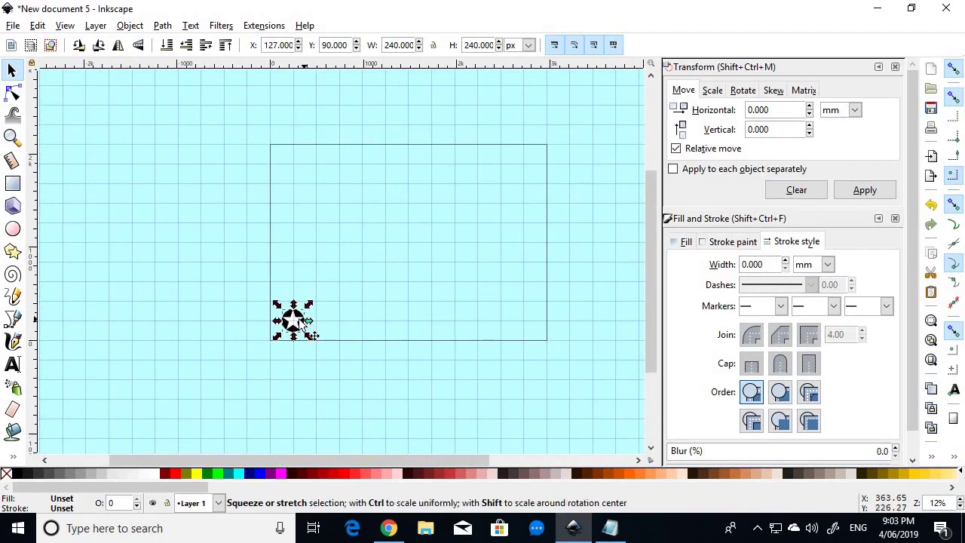
pyautogui.moveTo(294, 319); pyautogui.dragTo(294, 171)
pyautogui.scroll(5, 297, 169)
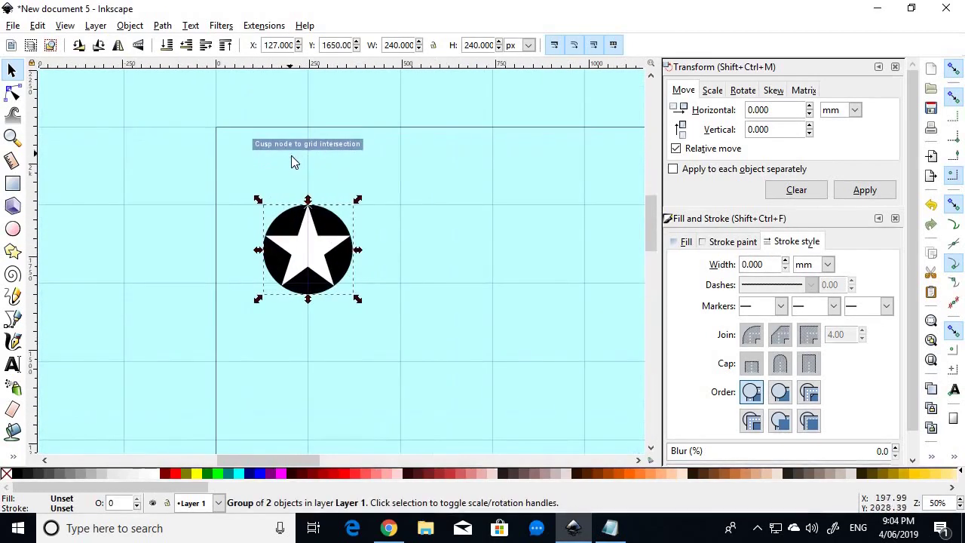
pyautogui.moveTo(329, 322); pyautogui.dragTo(335, 250)
pyautogui.scroll(-4, 394, 249)
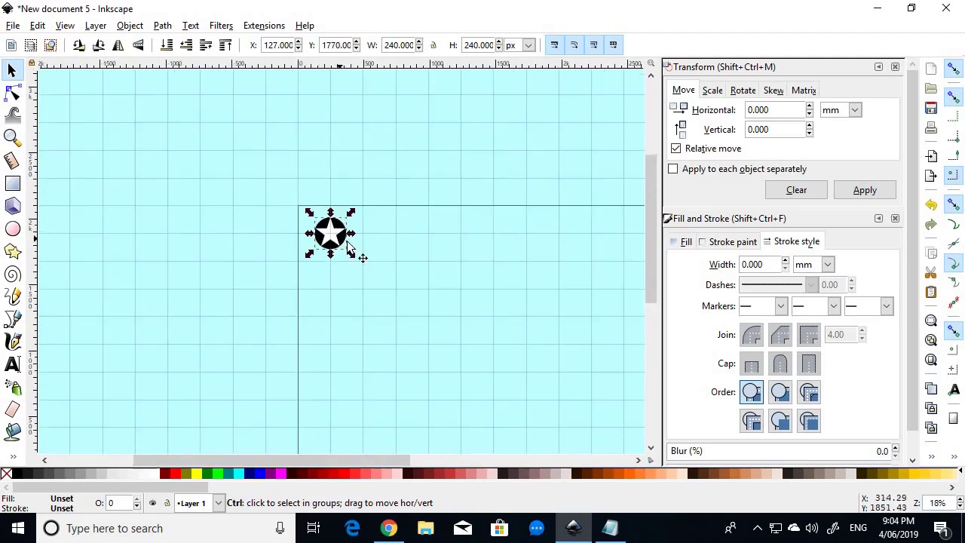
pyautogui.scroll(2, 391, 238)
# Duplicate the star group and snap the copy onto the page's top-right grid point.
pyautogui.press('ctrl')
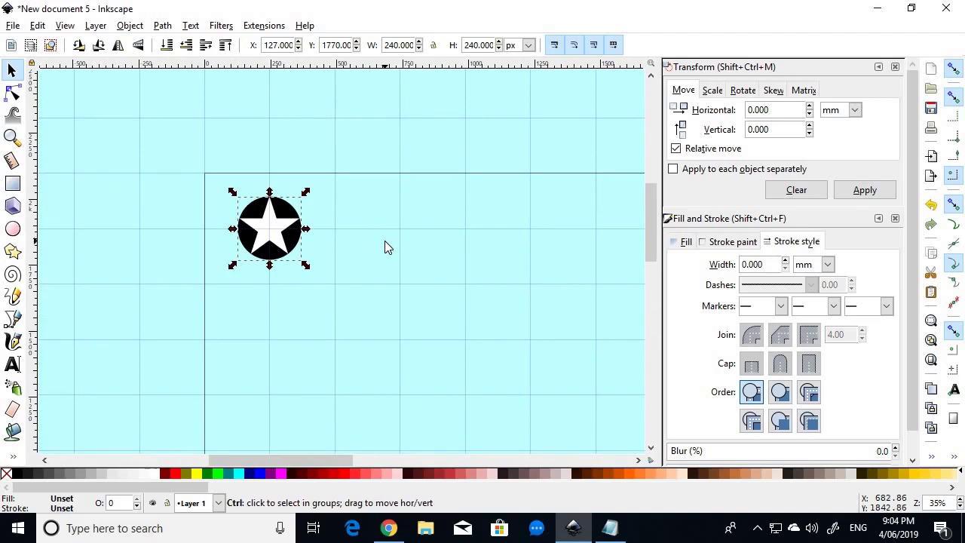
pyautogui.click(294, 245)
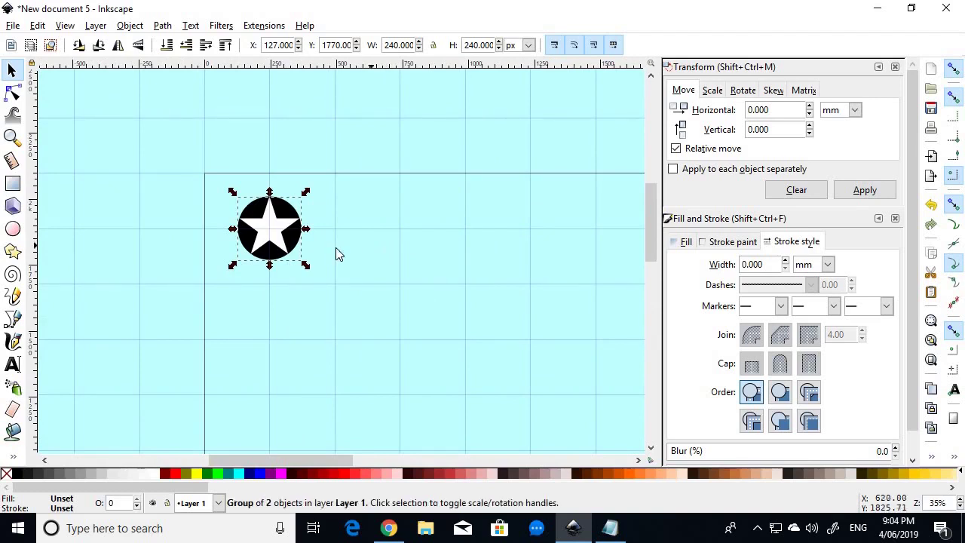
pyautogui.moveTo(294, 245); pyautogui.dragTo(486, 307)
pyautogui.scroll(-1, 484, 306)
pyautogui.scroll(-2, 486, 307)
pyautogui.scroll(3, 454, 307)
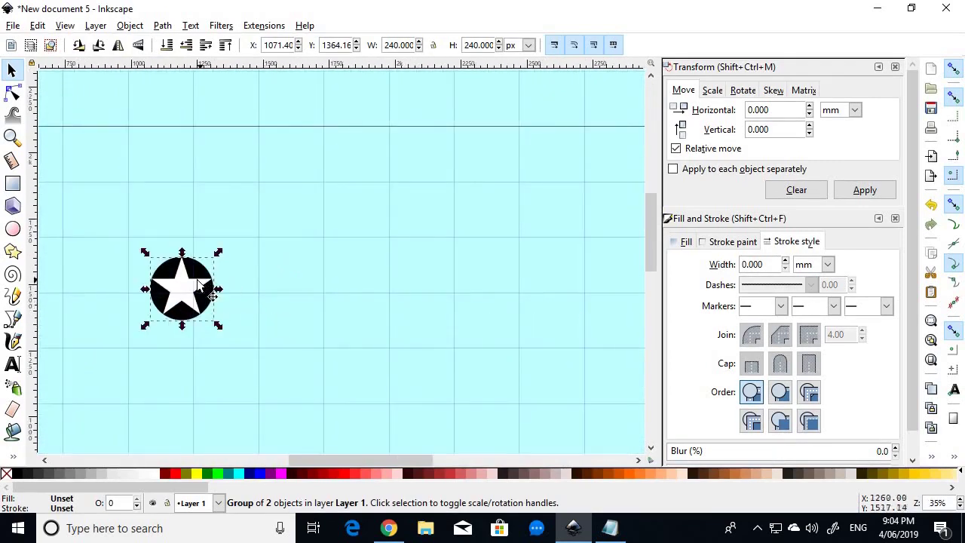
pyautogui.moveTo(194, 285); pyautogui.dragTo(557, 256)
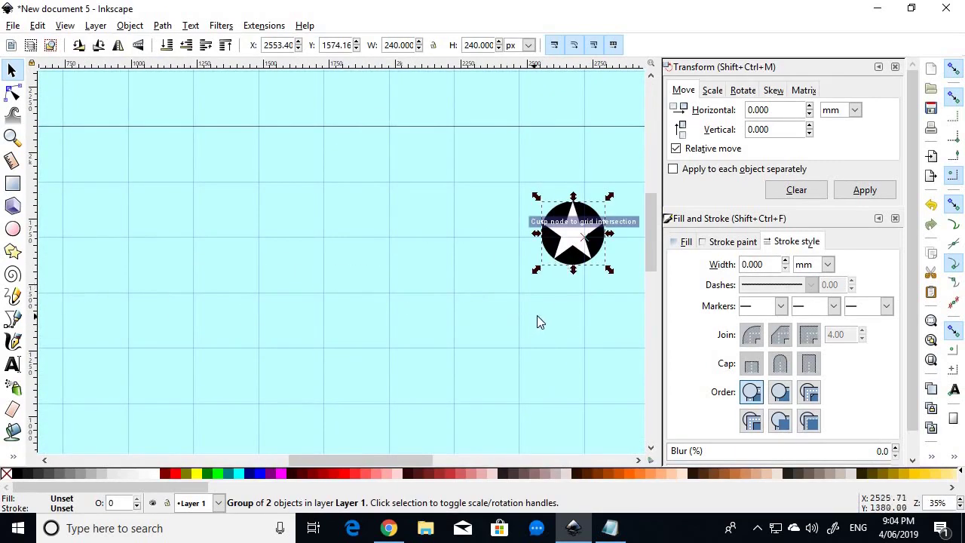
pyautogui.hscroll(5, 543, 310)
pyautogui.click(405, 297)
pyautogui.moveTo(408, 268); pyautogui.dragTo(435, 242)
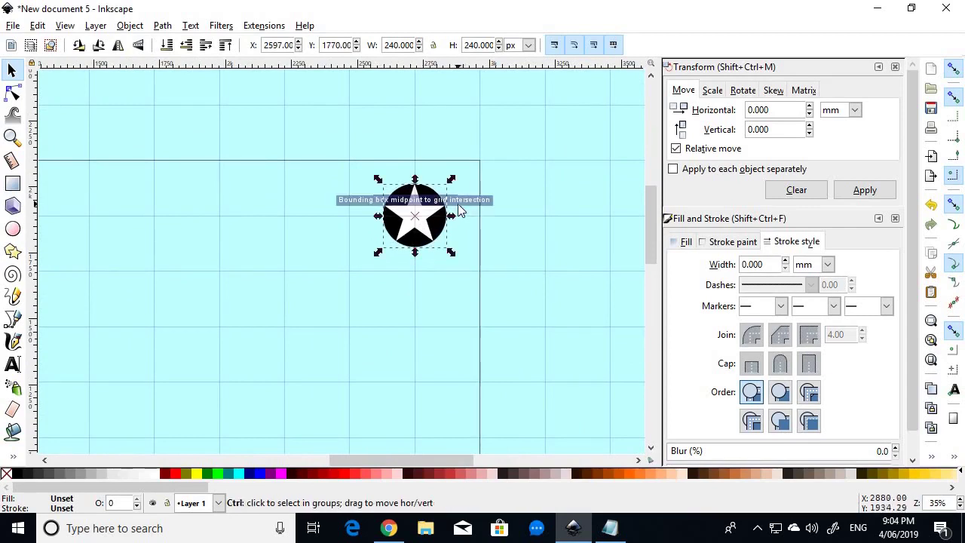
pyautogui.keyDown('ctrl'); pyautogui.scroll(1, 460, 209); pyautogui.keyUp('ctrl')
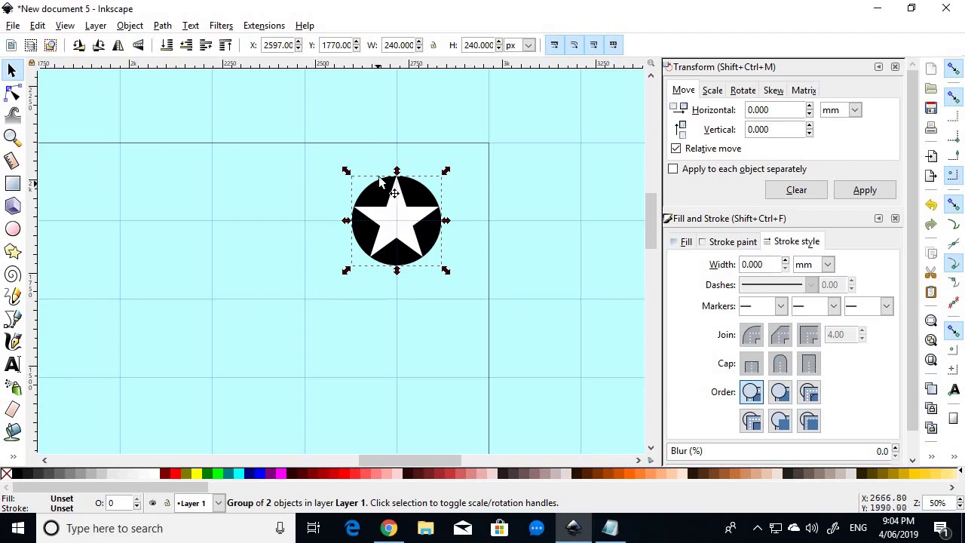
pyautogui.scroll(-3, 377, 219)
pyautogui.scroll(-2, 373, 222)
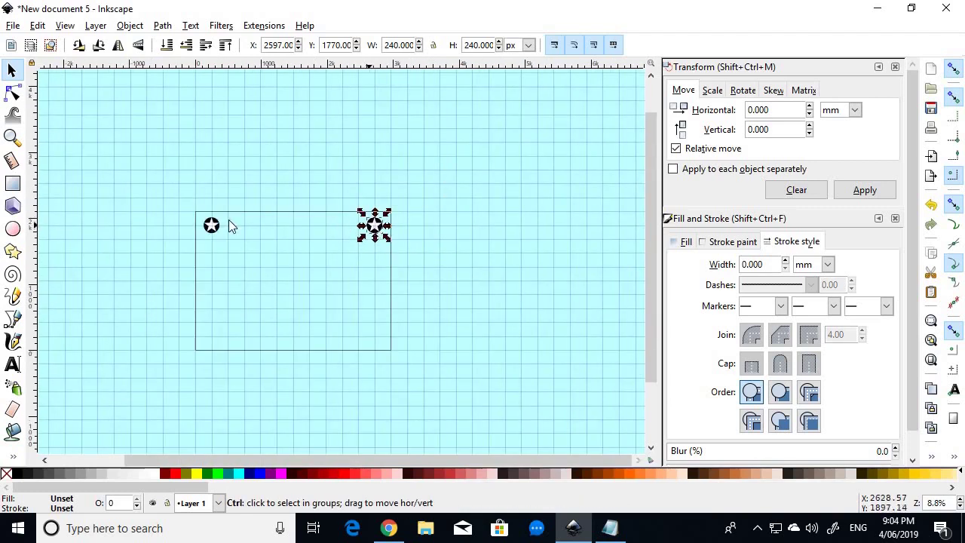
pyautogui.scroll(3, 241, 219)
# Paste more star copies onto grid points, making six groups, and select them all.
pyautogui.press('Escape')
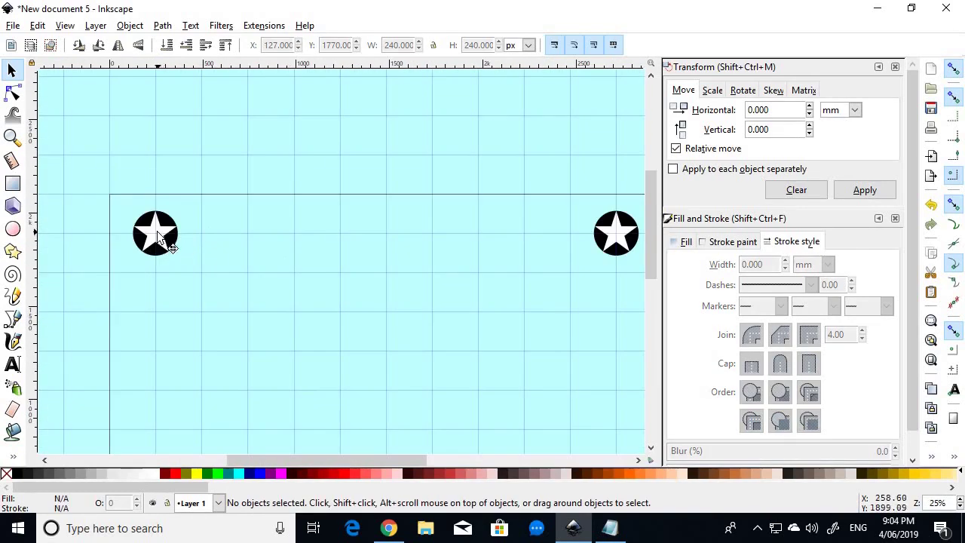
pyautogui.click(159, 238)
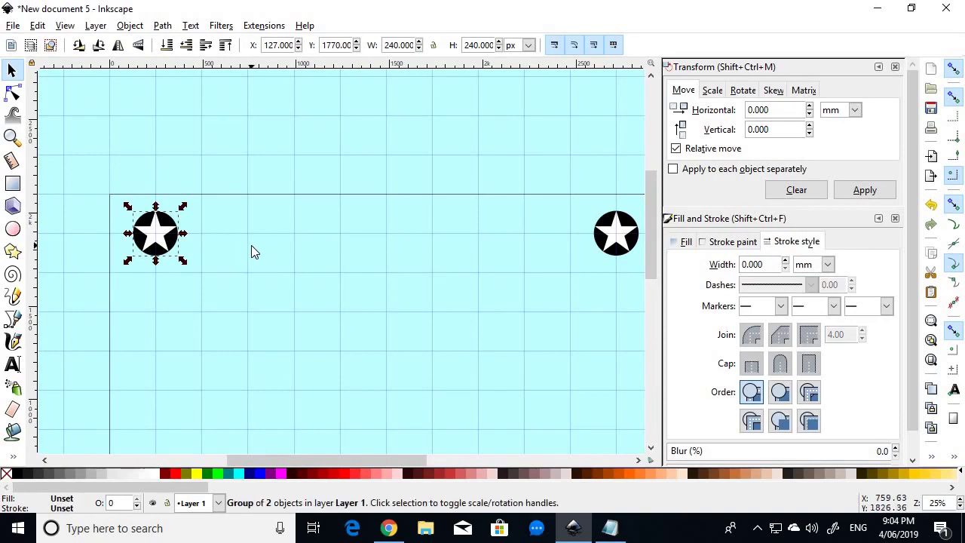
pyautogui.click(252, 244)
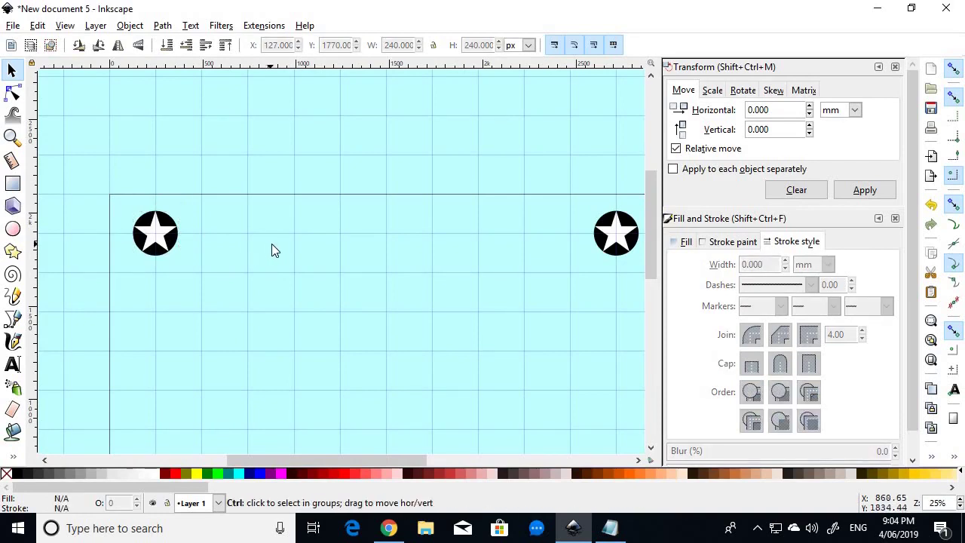
pyautogui.hotkey('ctrl', 'v')
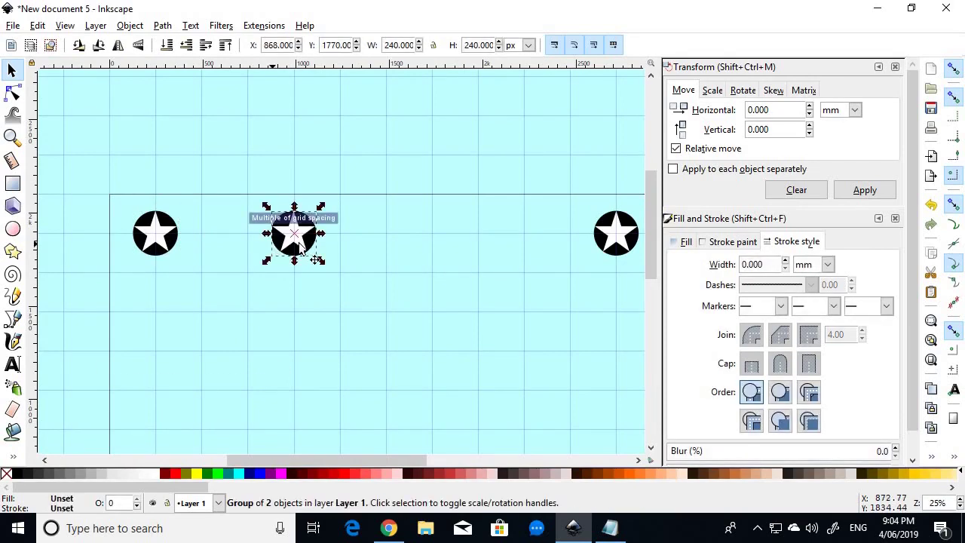
pyautogui.hotkey('ctrl', 'v')
pyautogui.hotkey('ctrl', 'v')
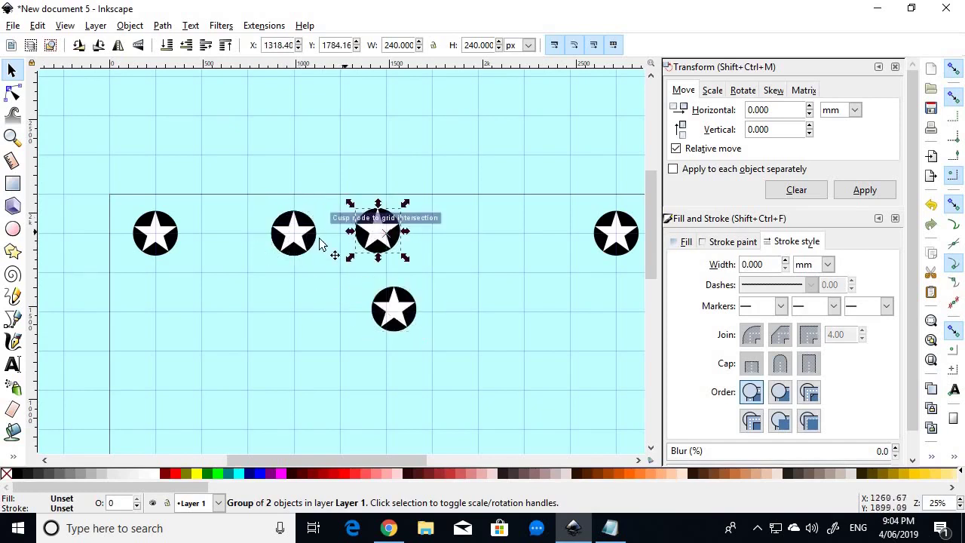
pyautogui.hotkey('ctrl', 'v')
pyautogui.moveTo(307, 311); pyautogui.dragTo(334, 300)
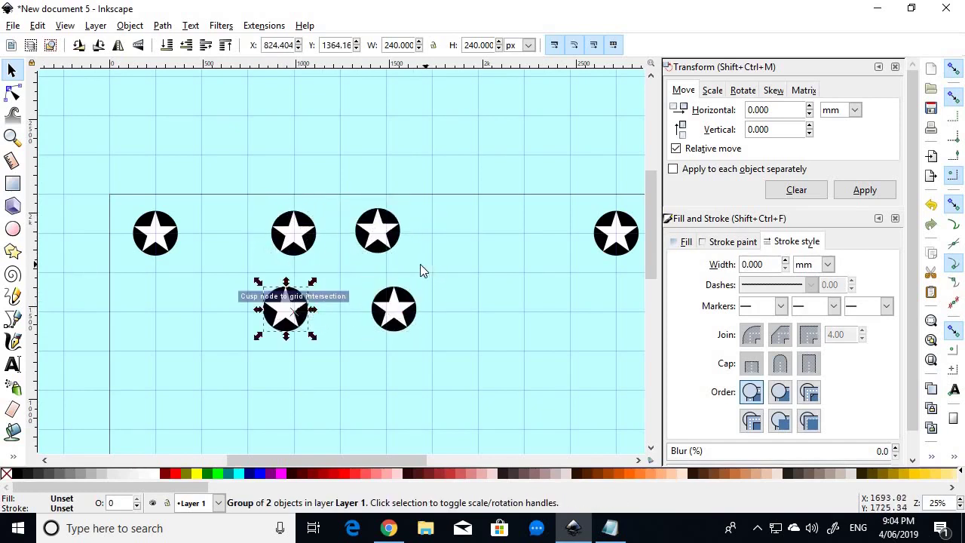
pyautogui.scroll(-2, 420, 264)
pyautogui.scroll(1, 484, 262)
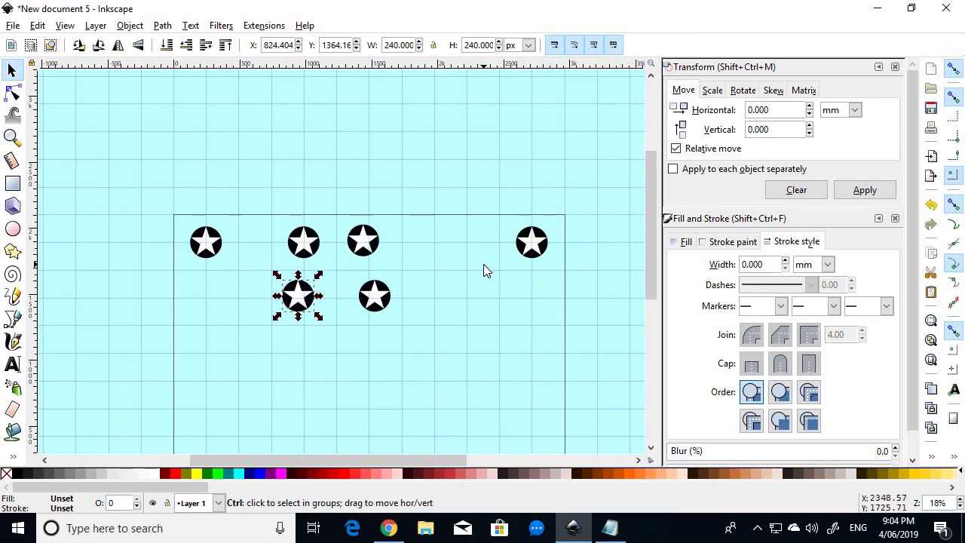
pyautogui.hotkey('ctrl', 'a')
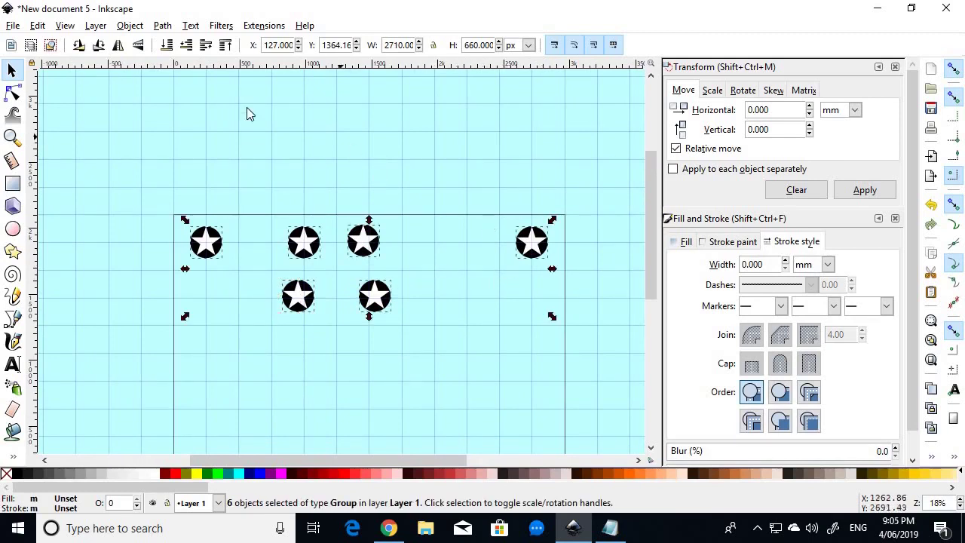
# In Align and Distribute, distribute star centres equidistantly horizontally and centre them on the horizontal axis.
pyautogui.click(129, 25)
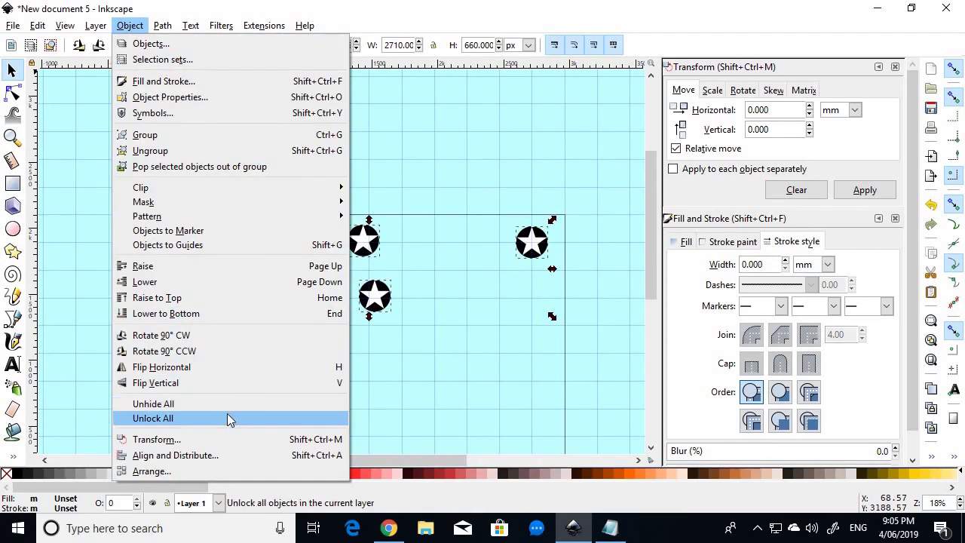
pyautogui.click(200, 457)
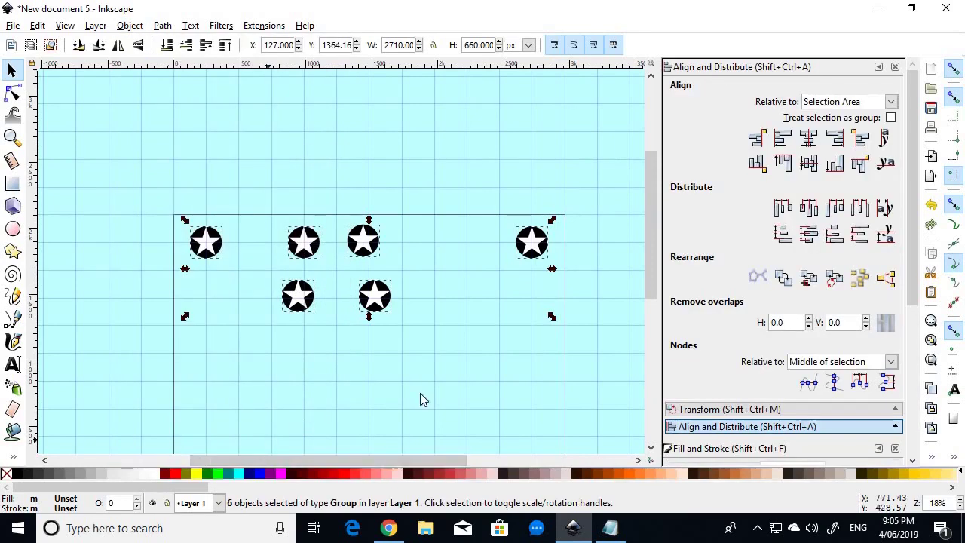
pyautogui.click(809, 209)
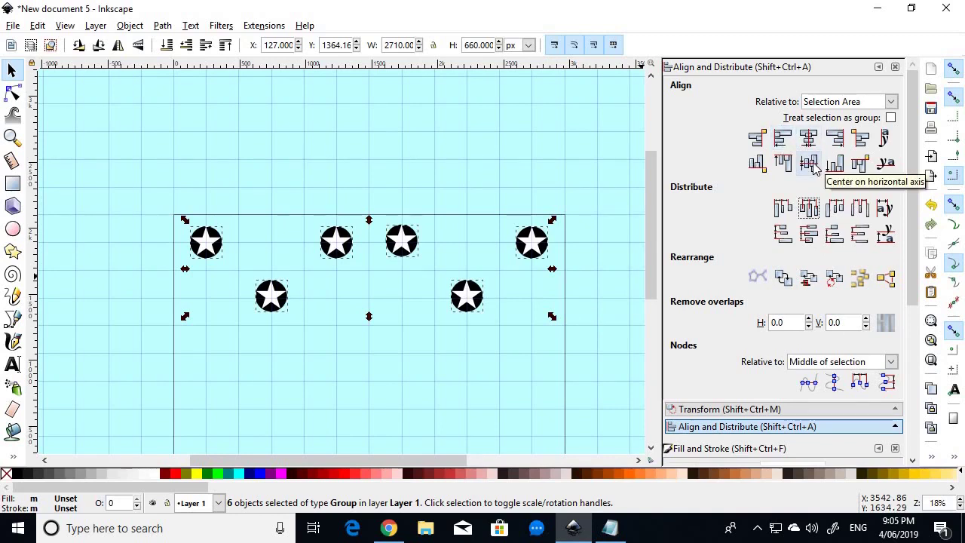
pyautogui.click(815, 168)
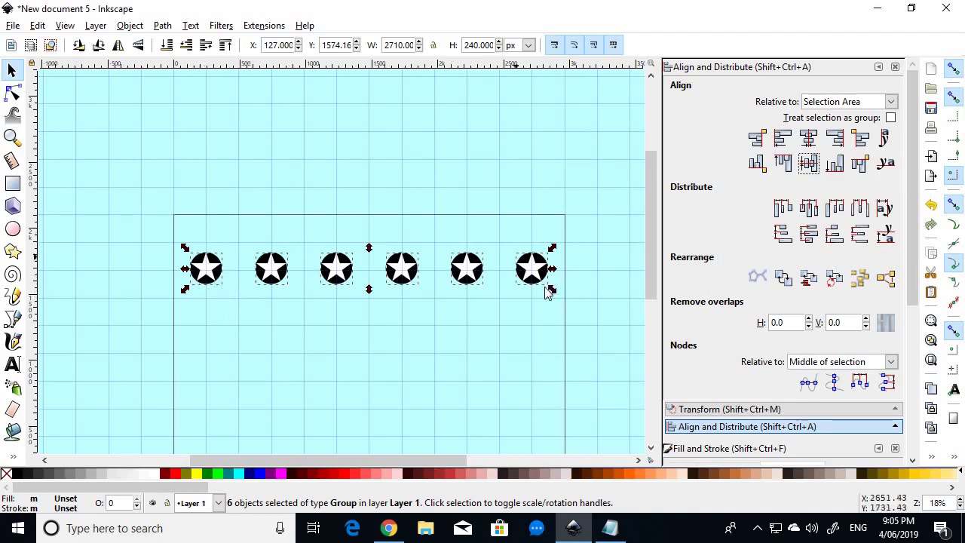
# Drag the six-star row up against the canton's top edge, the row spanning 2710 × 240 px.
pyautogui.keyDown('ctrl'); pyautogui.scroll(4, 181, 260); pyautogui.keyUp('ctrl')
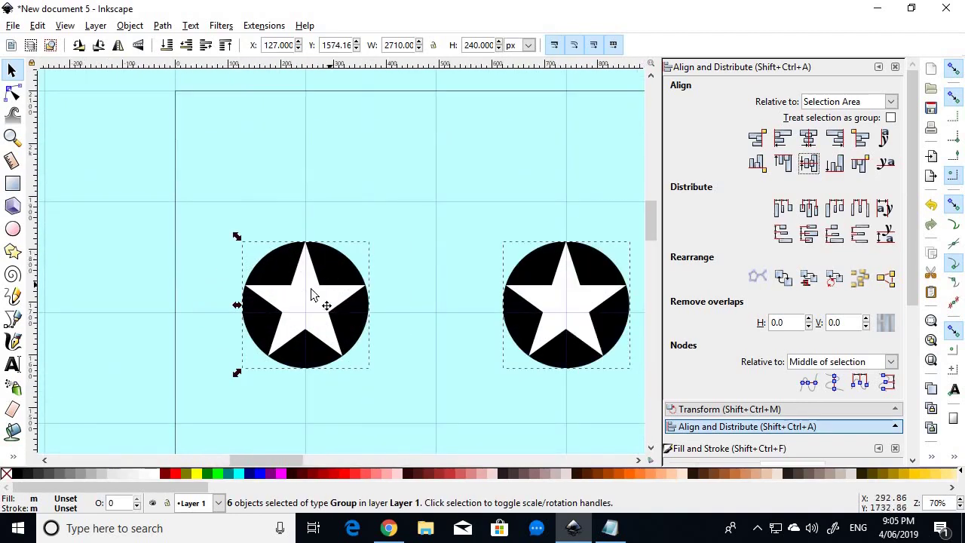
pyautogui.moveTo(310, 301); pyautogui.dragTo(314, 201)
pyautogui.keyDown('ctrl'); pyautogui.scroll(-4, 313, 201); pyautogui.keyUp('ctrl')
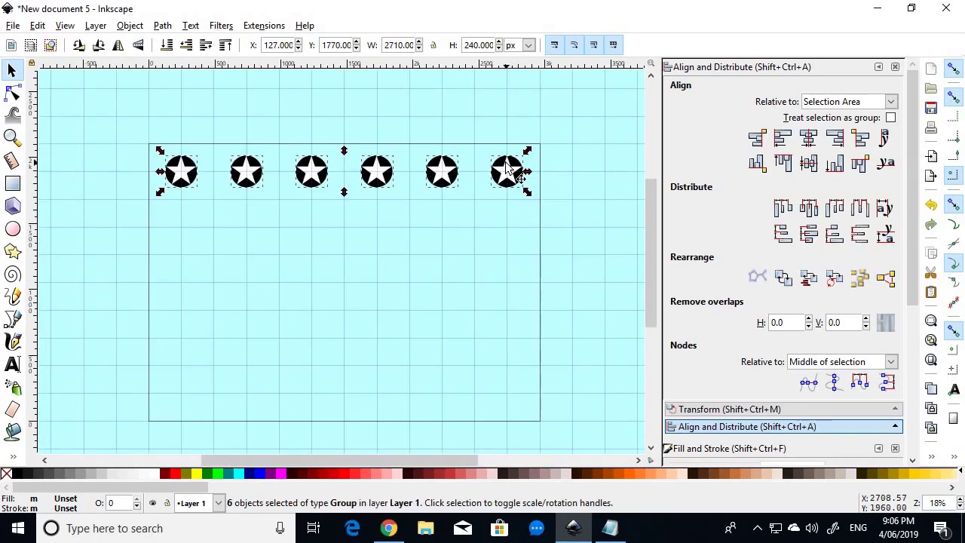
pyautogui.keyDown('ctrl'); pyautogui.scroll(7, 517, 181); pyautogui.keyUp('ctrl')
pyautogui.keyDown('ctrl'); pyautogui.scroll(-6, 490, 181); pyautogui.keyUp('ctrl')
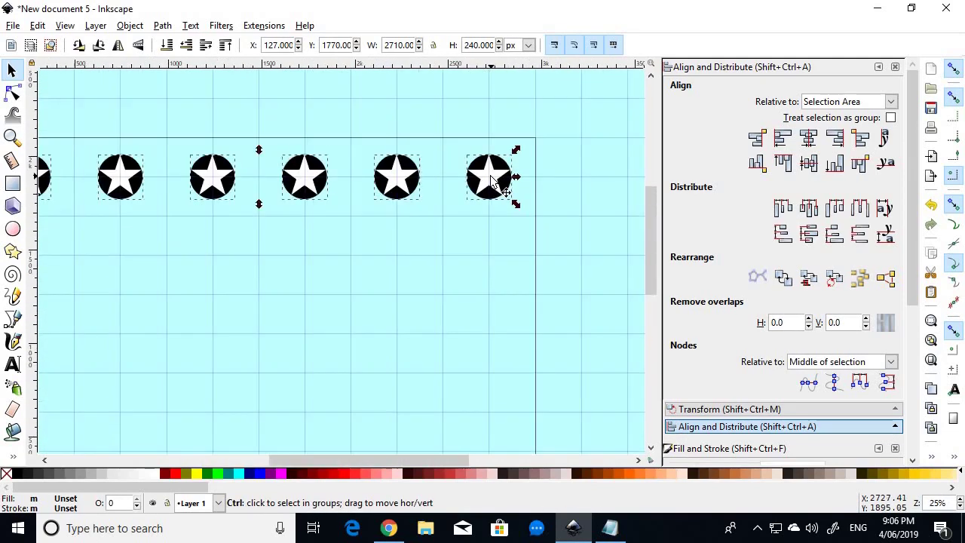
pyautogui.keyDown('ctrl'); pyautogui.scroll(3, 489, 181); pyautogui.keyUp('ctrl')
pyautogui.keyDown('ctrl'); pyautogui.scroll(-3, 362, 179); pyautogui.keyUp('ctrl')
pyautogui.keyDown('ctrl'); pyautogui.scroll(1, 399, 184); pyautogui.keyUp('ctrl')
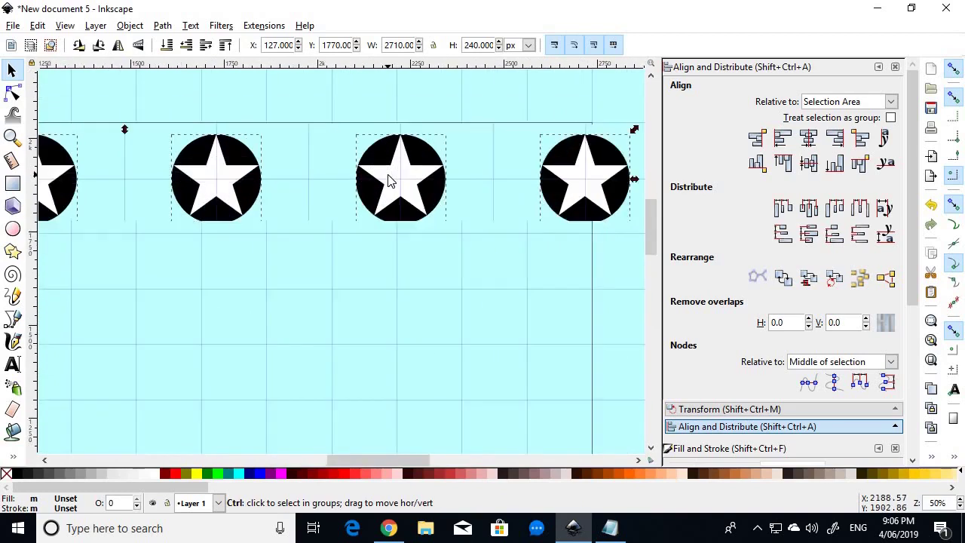
pyautogui.keyDown('ctrl'); pyautogui.scroll(3, 411, 191); pyautogui.keyUp('ctrl')
pyautogui.keyDown('ctrl'); pyautogui.scroll(2, 413, 190); pyautogui.keyUp('ctrl')
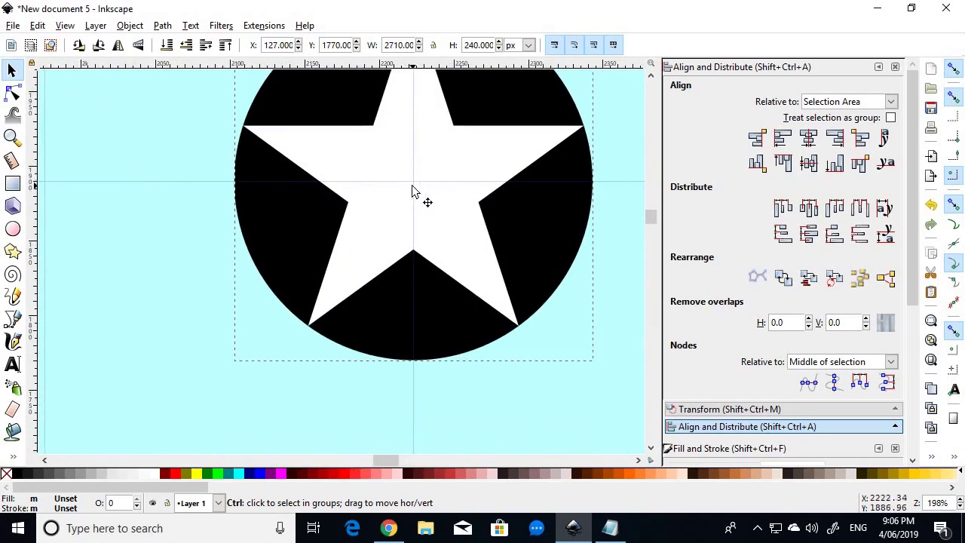
pyautogui.keyDown('ctrl'); pyautogui.scroll(-7, 414, 189); pyautogui.keyUp('ctrl')
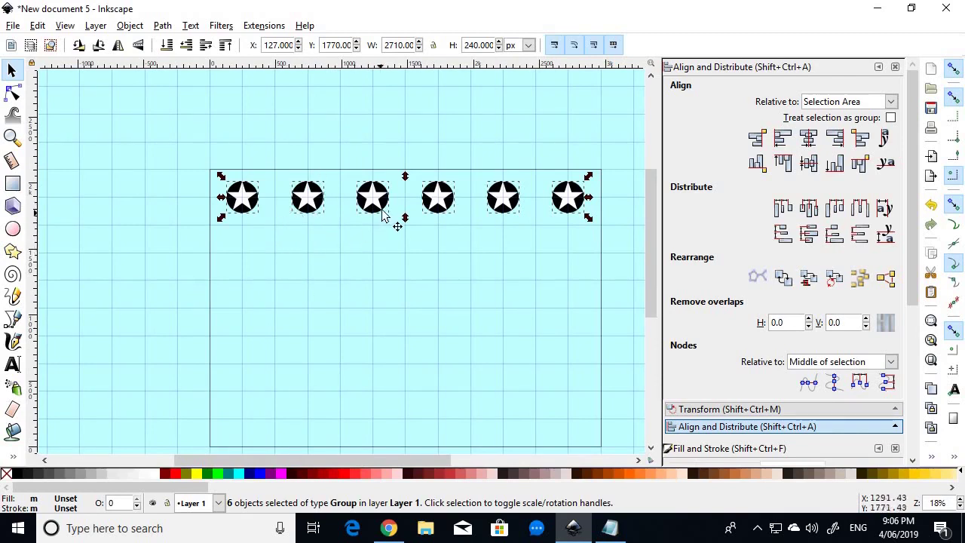
# Place a copy of the star row lower and half a step right, snapped to the grid.
pyautogui.scroll(1, 483, 271)
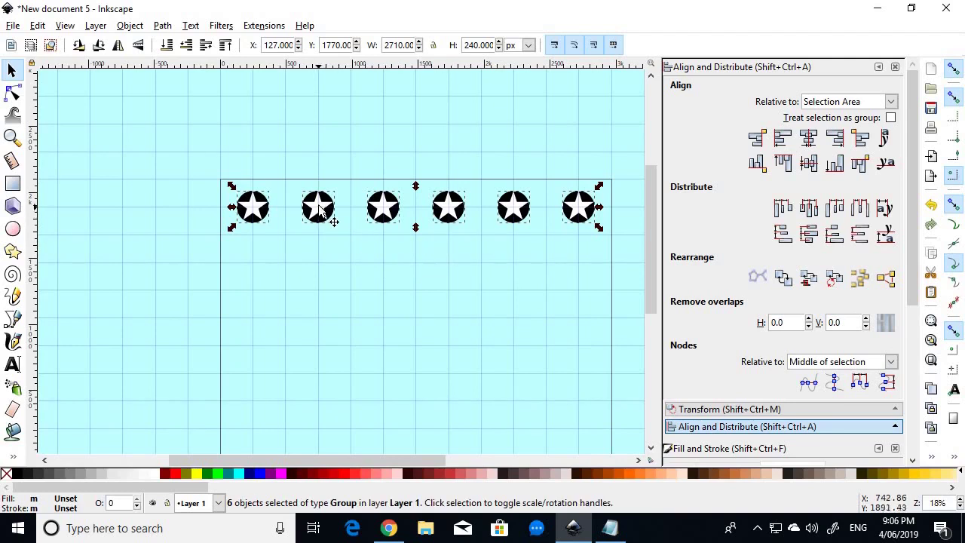
pyautogui.scroll(4, 317, 215)
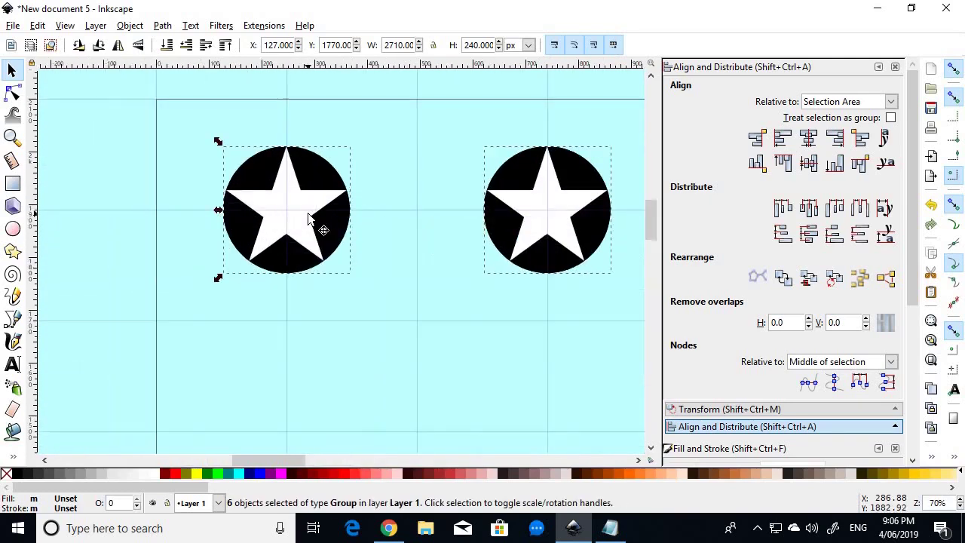
pyautogui.scroll(-1, 309, 219)
pyautogui.scroll(1, 310, 218)
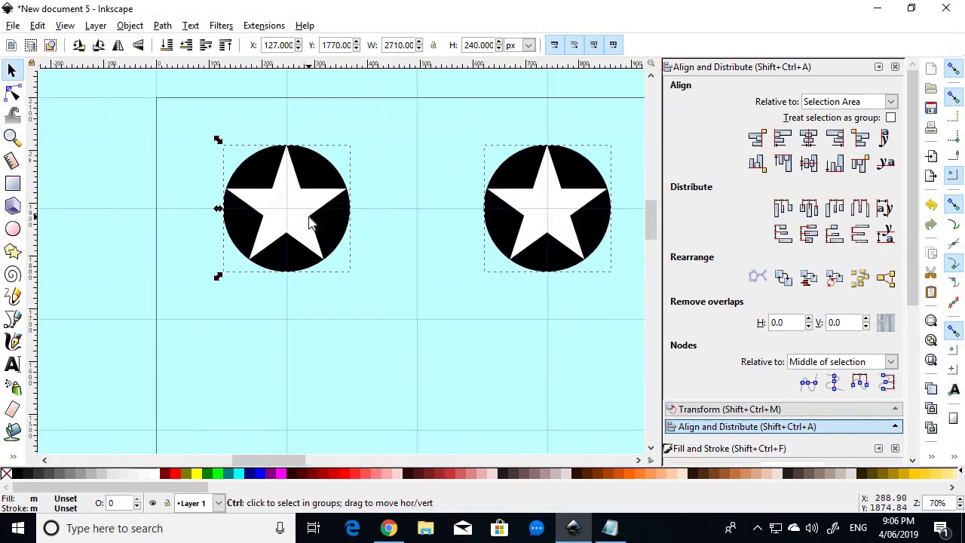
pyautogui.scroll(1, 310, 220)
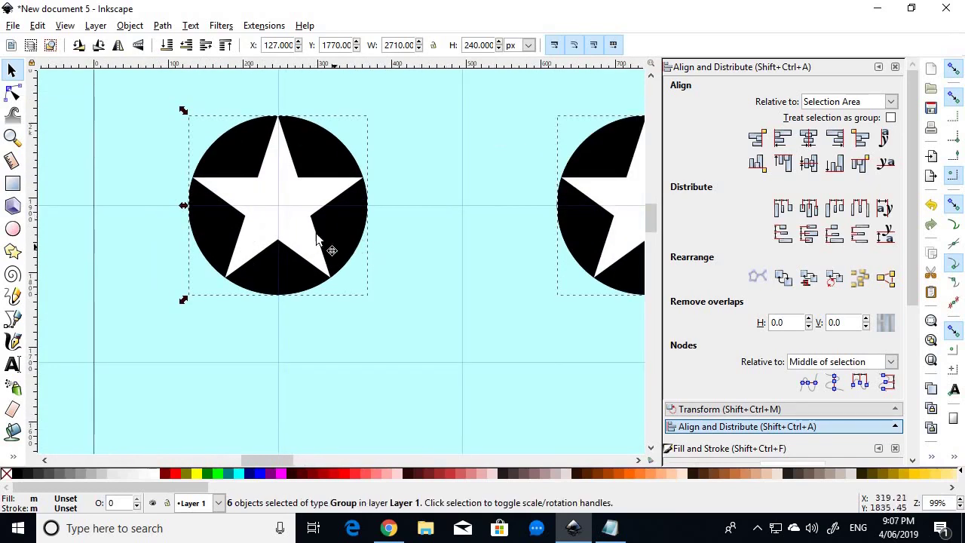
pyautogui.moveTo(282, 220); pyautogui.dragTo(412, 357)
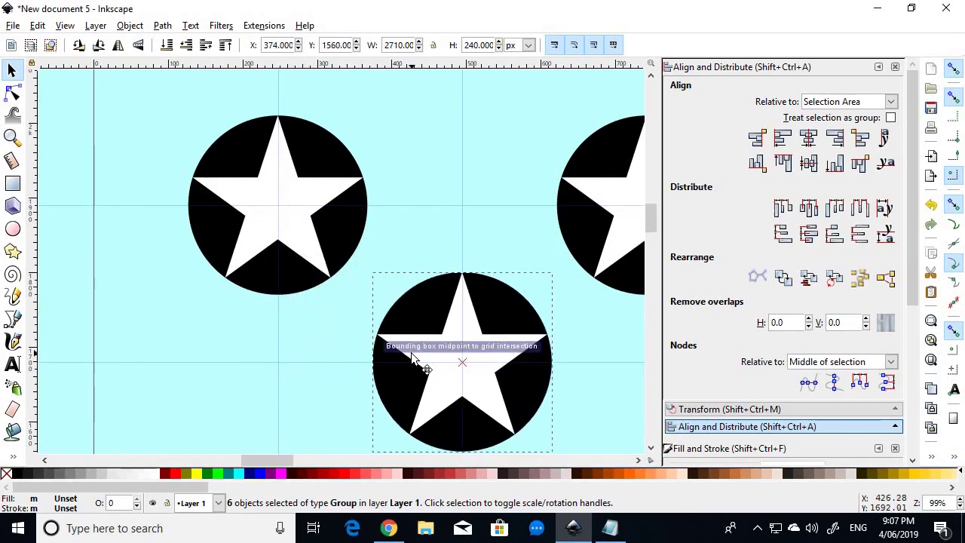
pyautogui.moveTo(412, 357); pyautogui.dragTo(450, 358)
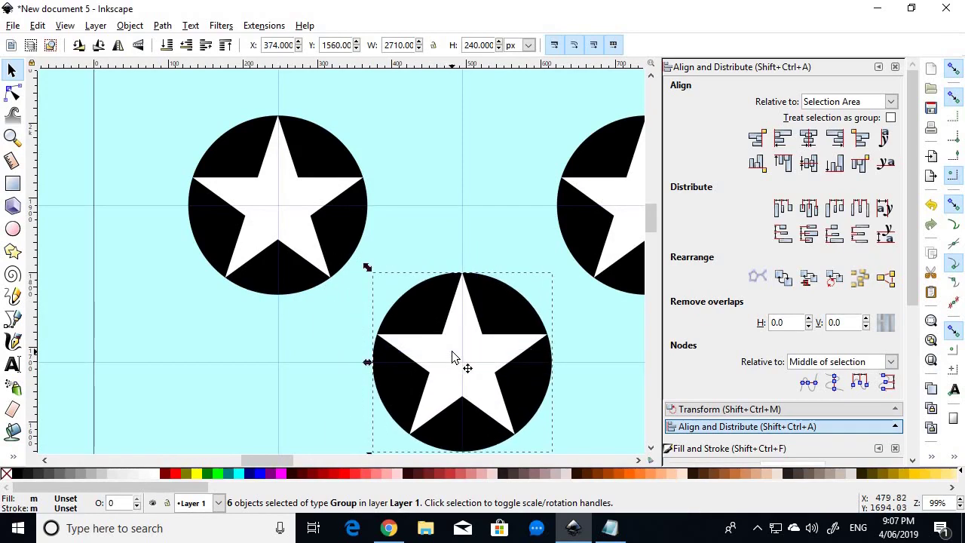
pyautogui.moveTo(488, 362); pyautogui.dragTo(474, 351)
pyautogui.scroll(-8, 475, 351)
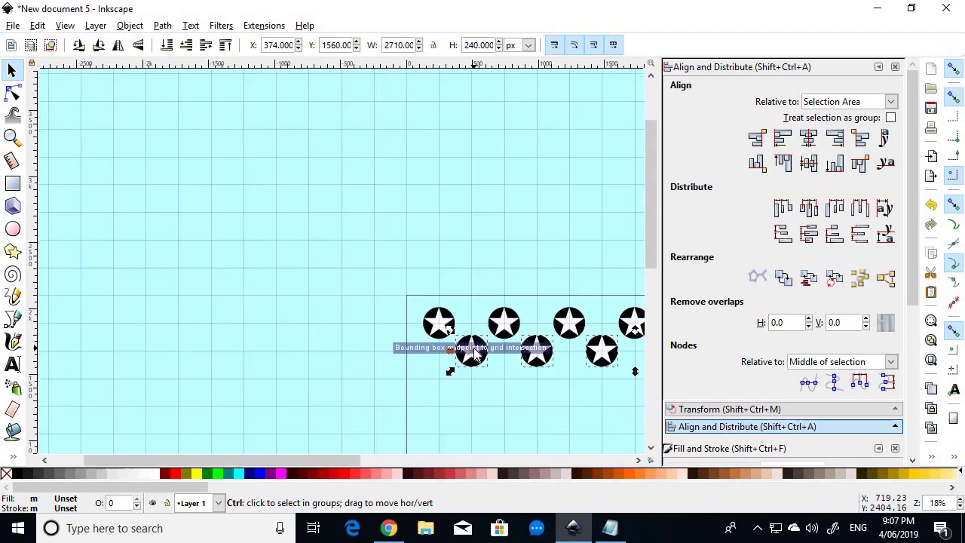
pyautogui.scroll(2, 537, 358)
pyautogui.scroll(-2, 561, 358)
pyautogui.scroll(2, 611, 358)
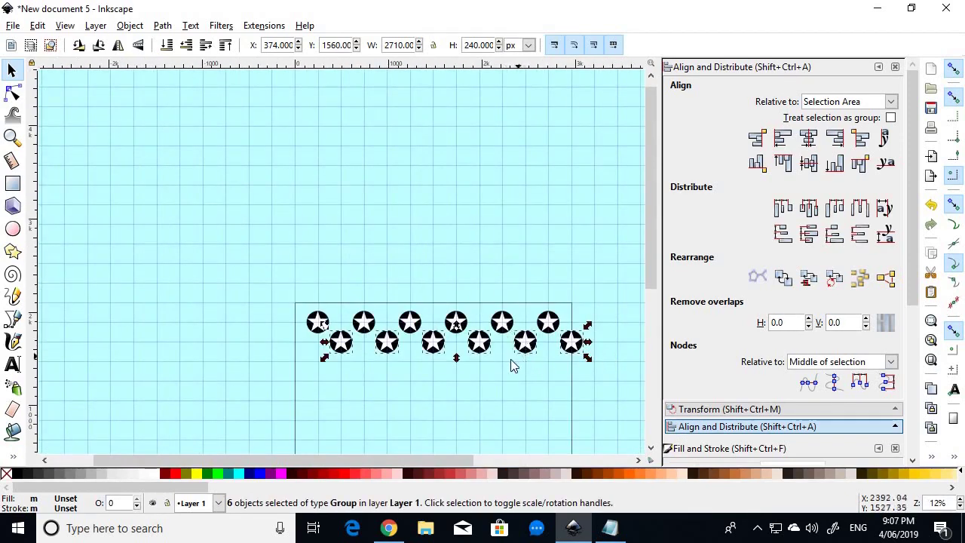
pyautogui.scroll(-1, 516, 366)
pyautogui.click(513, 369)
pyautogui.scroll(2, 523, 381)
# Copy the twelve stars of both rows directly below them, making 24 stars.
pyautogui.hotkey('ctrl', 'a')
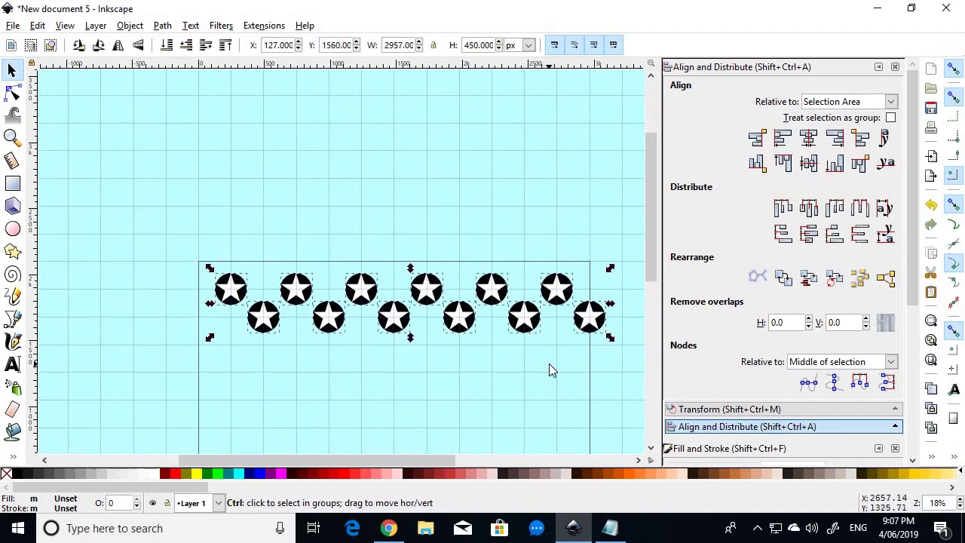
pyautogui.scroll(2, 239, 383)
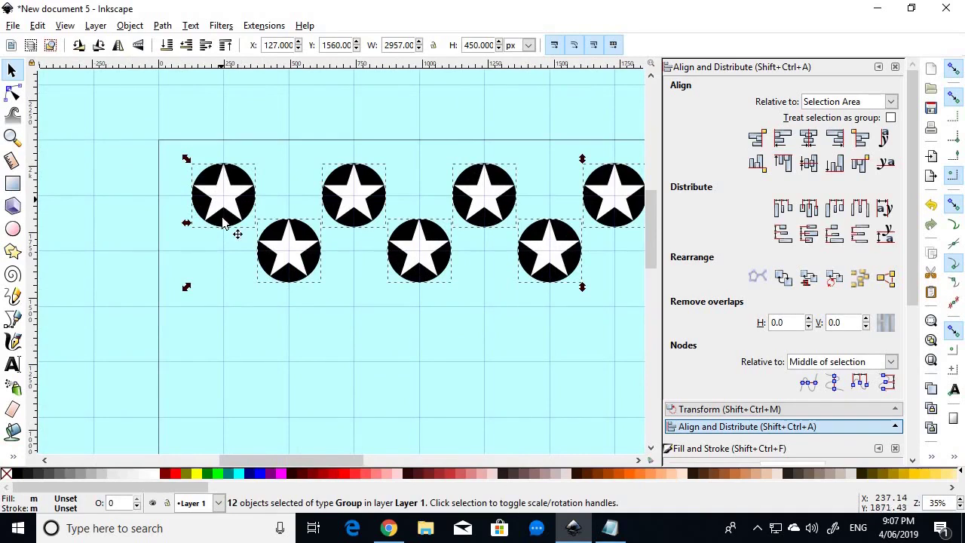
pyautogui.scroll(1, 218, 235)
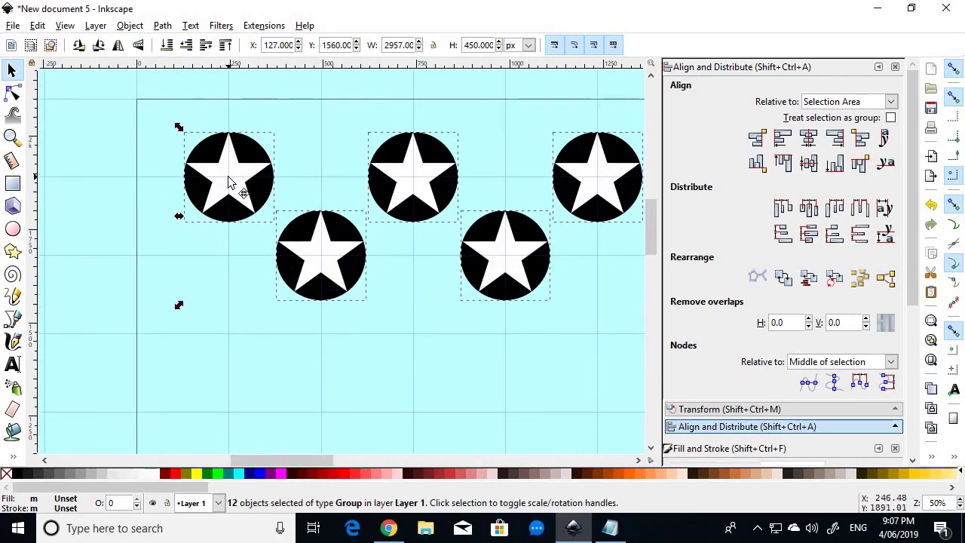
pyautogui.moveTo(230, 186); pyautogui.dragTo(230, 343)
pyautogui.scroll(-5, 230, 343)
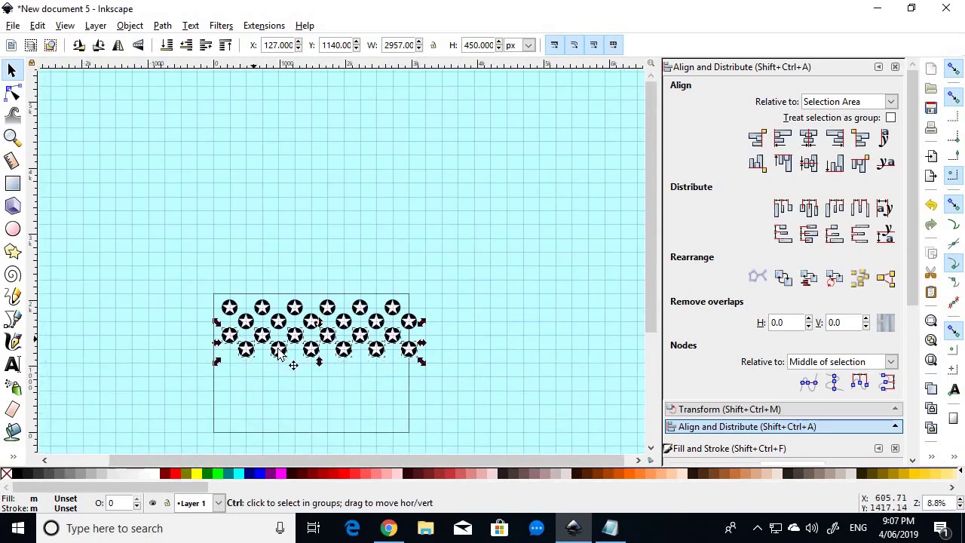
pyautogui.click(333, 375)
# Duplicate all 24 stars and snap the copy onto the grid below the originals.
pyautogui.hotkey('ctrl', 'a')
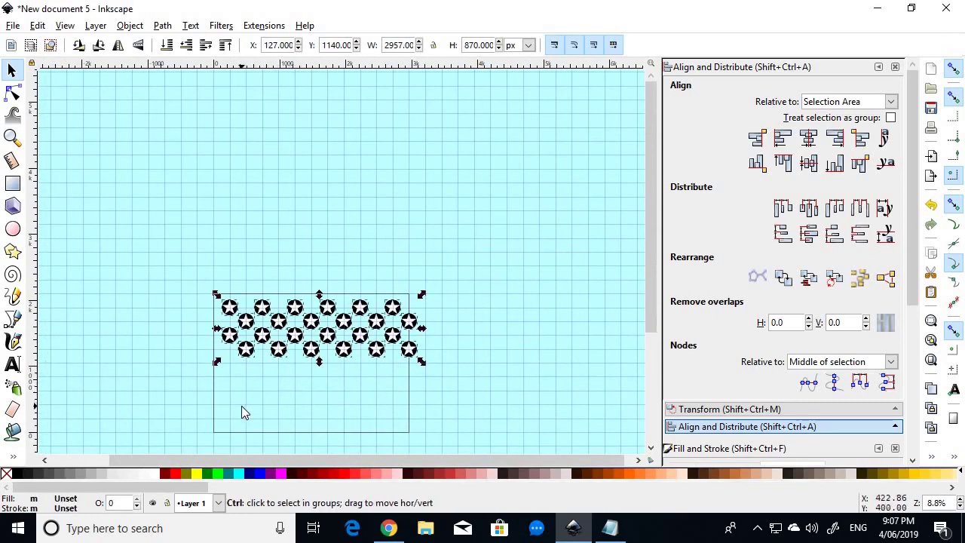
pyautogui.scroll(2, 245, 401)
pyautogui.hotkey('ctrl', 'd')
pyautogui.moveTo(212, 218); pyautogui.dragTo(245, 298)
pyautogui.scroll(5, 215, 331)
pyautogui.scroll(1, 232, 309)
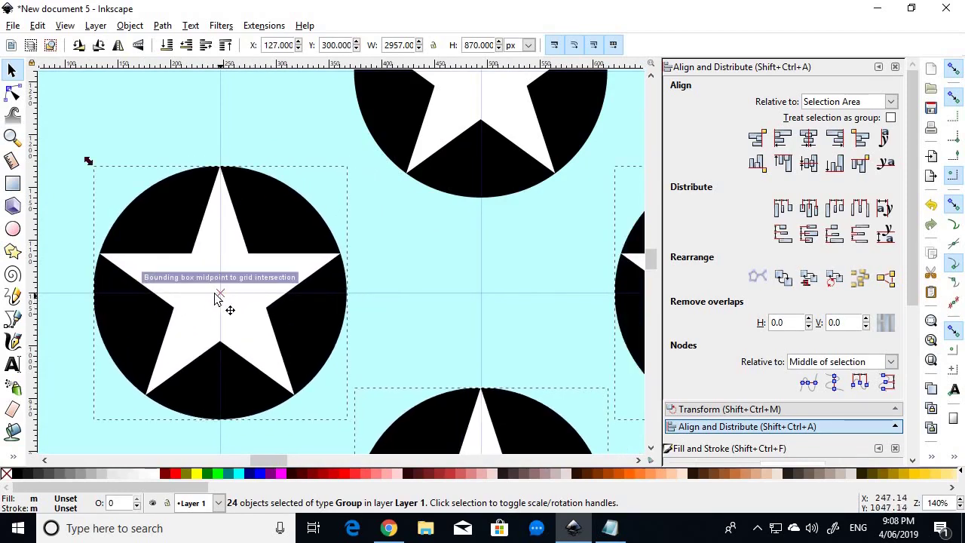
pyautogui.keyDown('ctrl'); pyautogui.scroll(3, 218, 301); pyautogui.keyUp('ctrl')
pyautogui.scroll(-7, 220, 303)
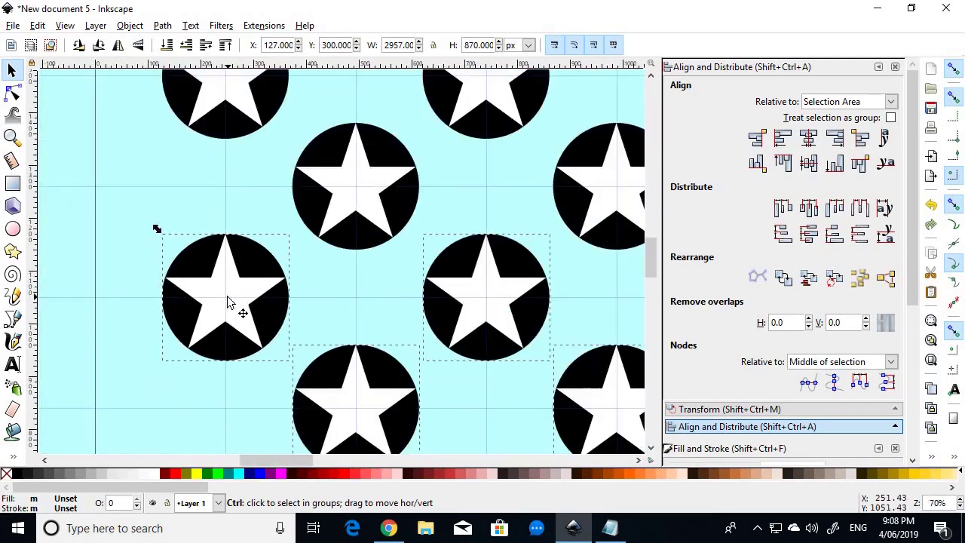
pyautogui.scroll(-4, 230, 300)
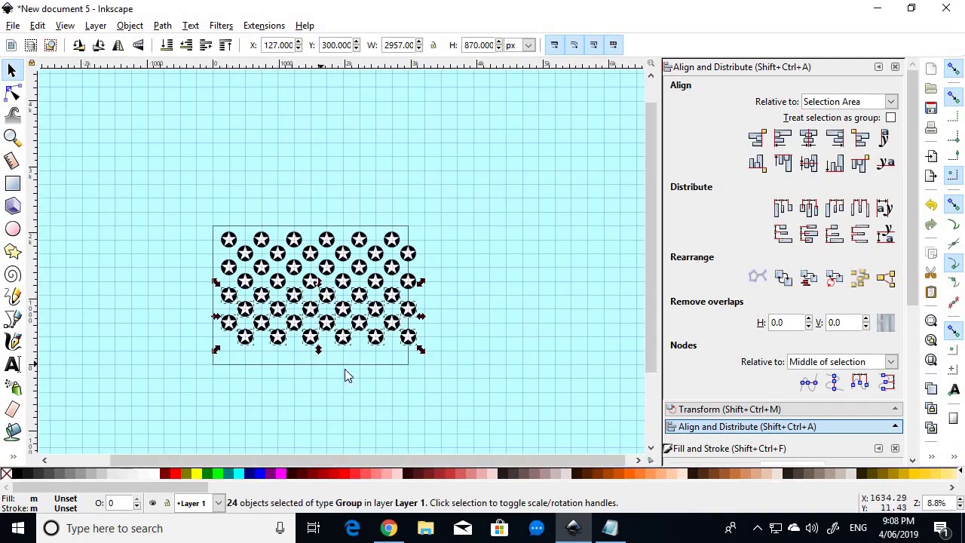
pyautogui.click(306, 368)
pyautogui.keyDown('ctrl'); pyautogui.scroll(2, 320, 357); pyautogui.keyUp('ctrl')
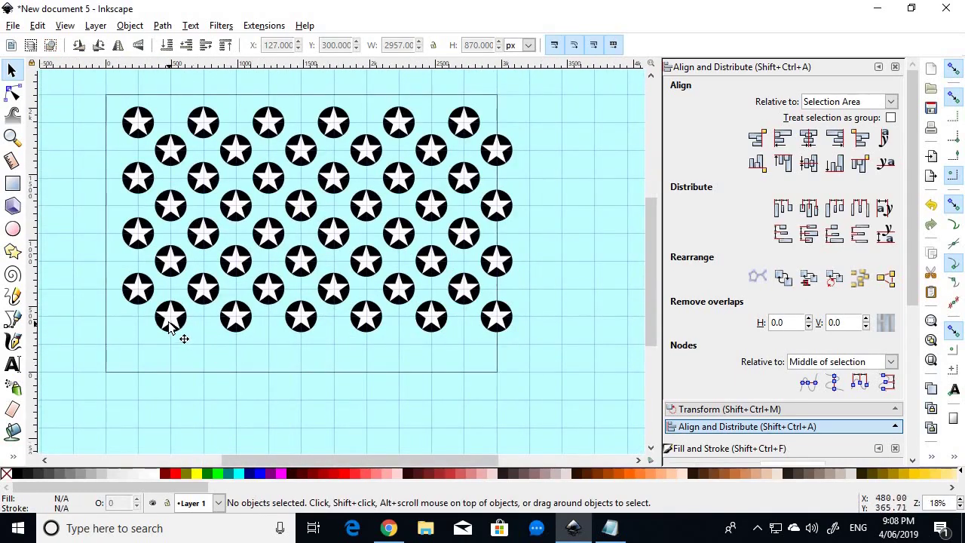
pyautogui.click(171, 322)
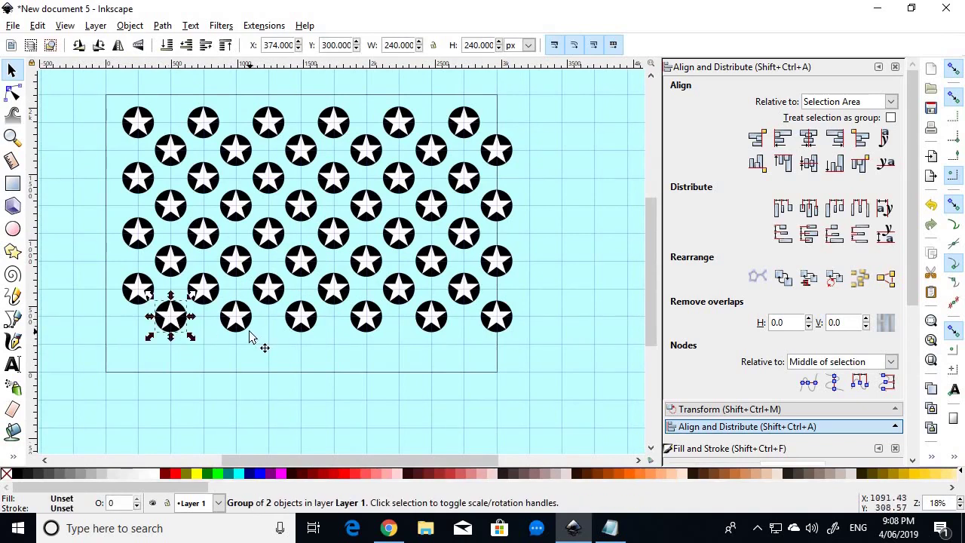
pyautogui.keyDown('shift'); pyautogui.click(236, 320); pyautogui.keyUp('shift')
pyautogui.keyDown('shift'); pyautogui.click(303, 321); pyautogui.keyUp('shift')
pyautogui.keyDown('shift'); pyautogui.click(373, 322); pyautogui.keyUp('shift')
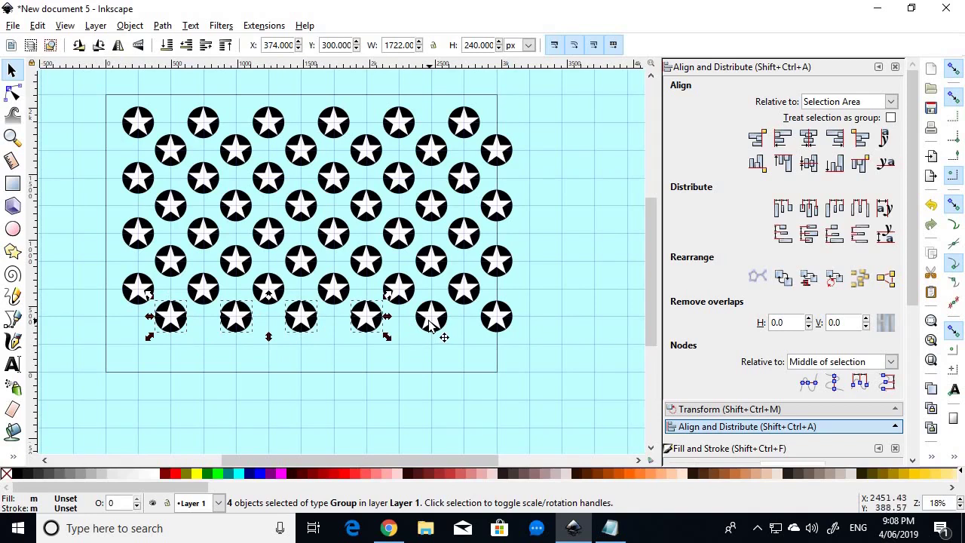
pyautogui.keyDown('shift'); pyautogui.click(432, 323); pyautogui.keyUp('shift')
pyautogui.keyDown('shift'); pyautogui.click(496, 320); pyautogui.keyUp('shift')
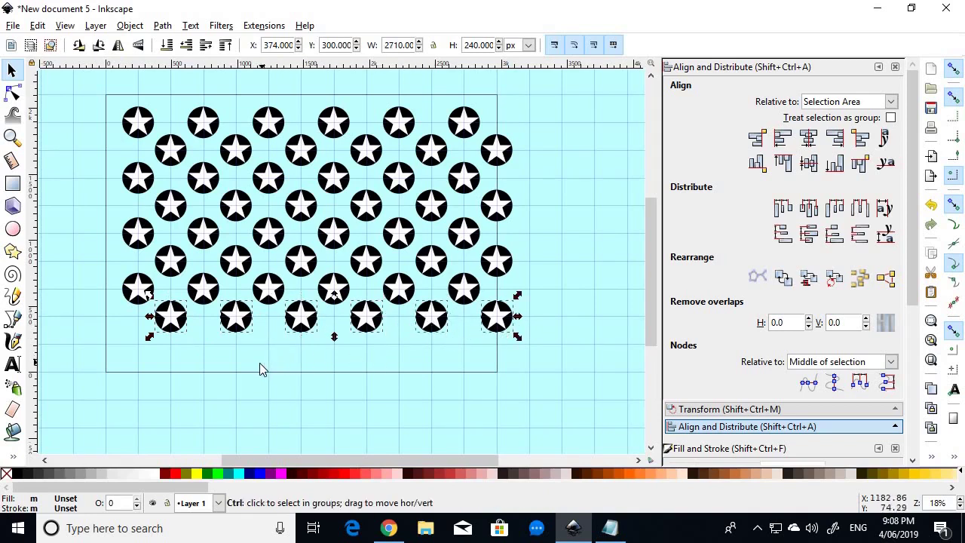
pyautogui.moveTo(172, 329); pyautogui.dragTo(139, 356)
pyautogui.scroll(5, 129, 355)
pyautogui.moveTo(233, 276); pyautogui.dragTo(215, 304)
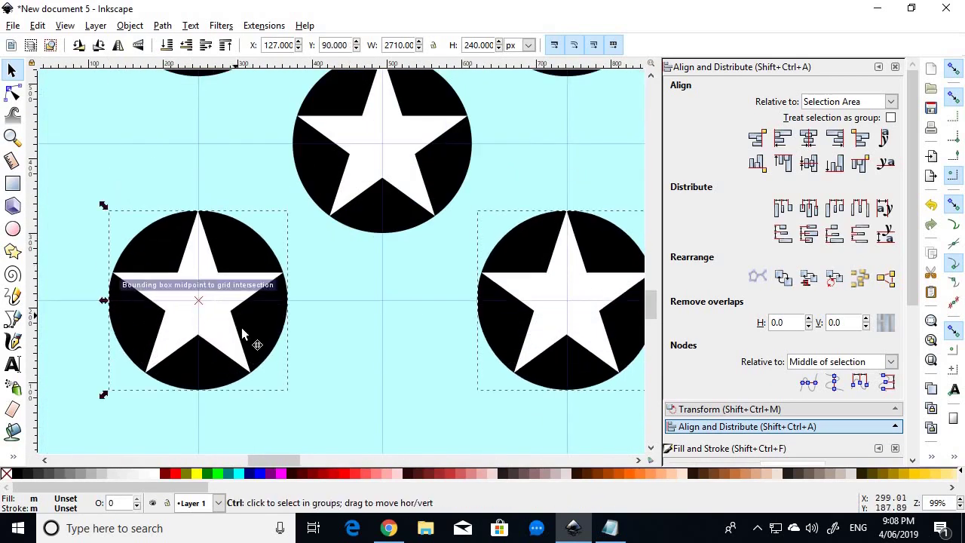
pyautogui.scroll(-7, 243, 332)
pyautogui.click(417, 311)
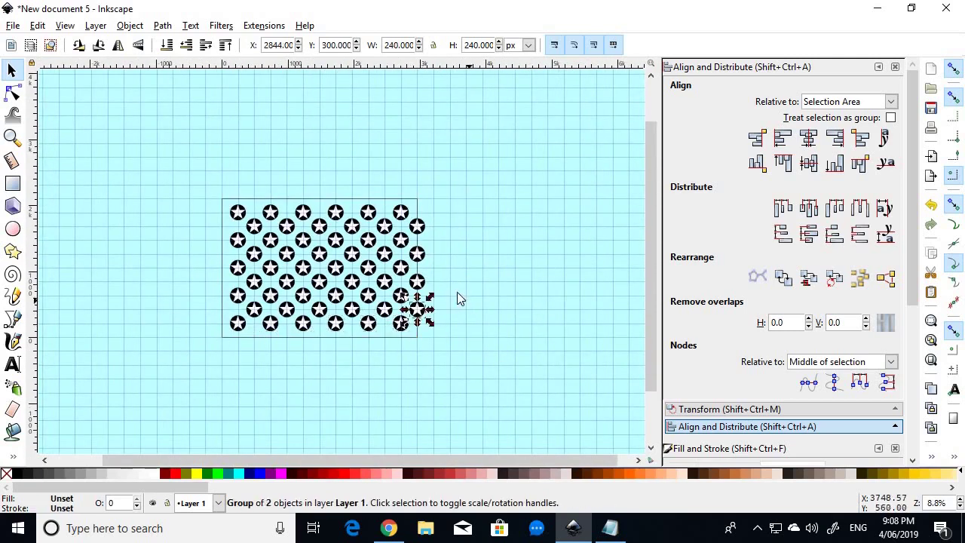
pyautogui.keyDown('shift'); pyautogui.click(420, 282); pyautogui.keyUp('shift')
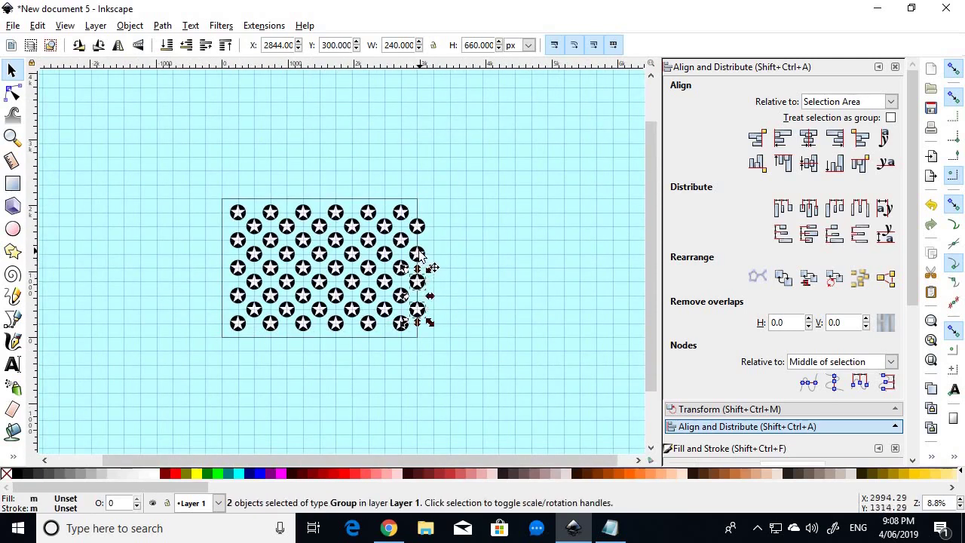
pyautogui.keyDown('shift'); pyautogui.click(420, 254); pyautogui.keyUp('shift')
pyautogui.keyDown('shift'); pyautogui.click(419, 226); pyautogui.keyUp('shift')
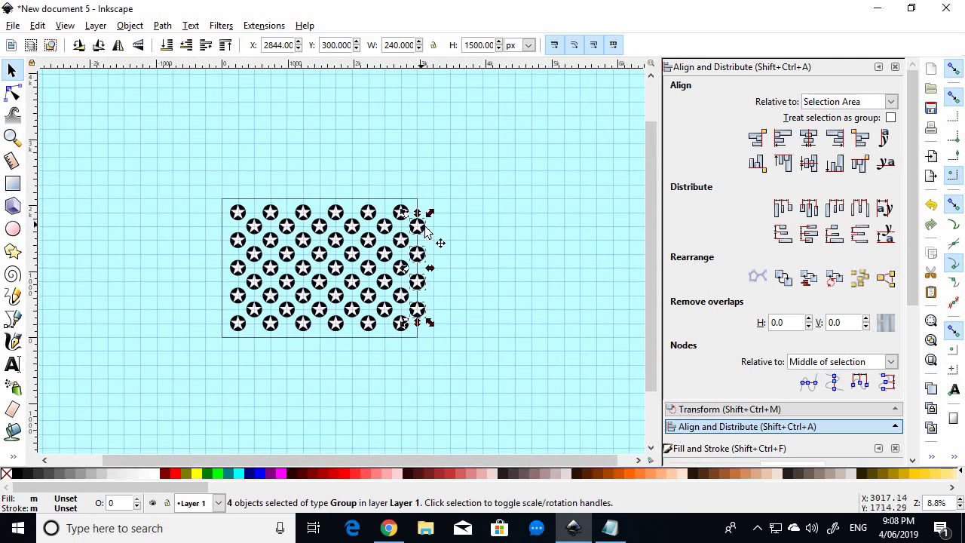
pyautogui.click(486, 284)
pyautogui.scroll(1, 398, 273)
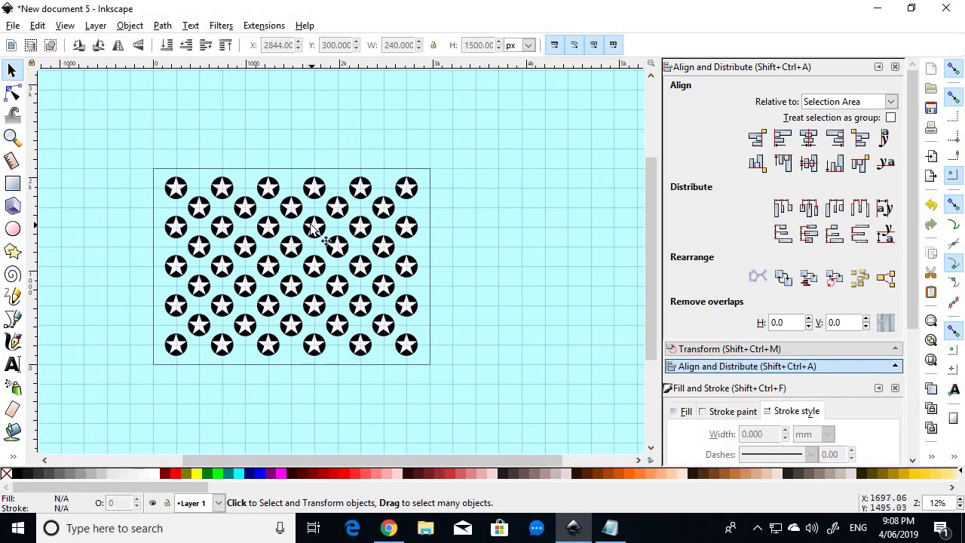
# Draw a 2964 × 2100 px blue rectangle over the star grid and lower it behind the stars.
pyautogui.hscroll(-1, 371, 354)
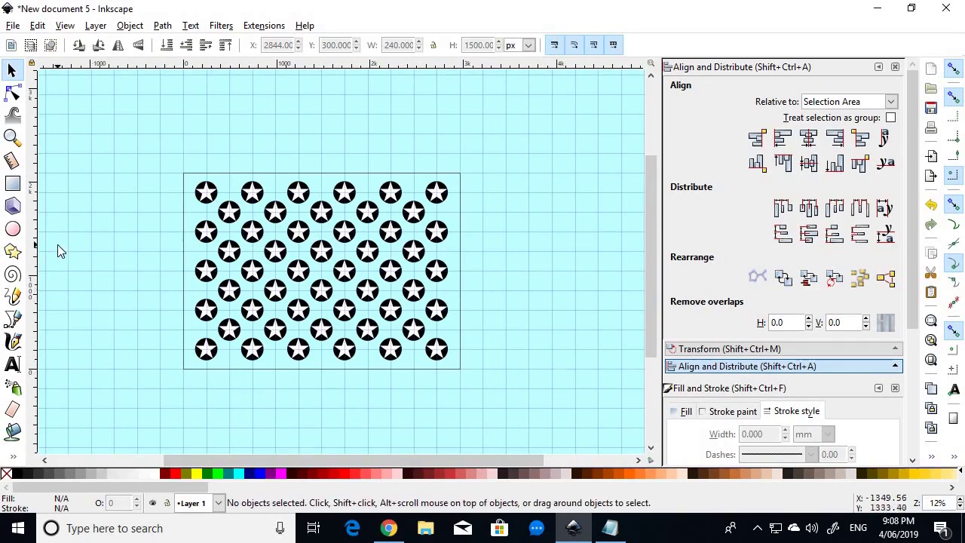
pyautogui.click(12, 183)
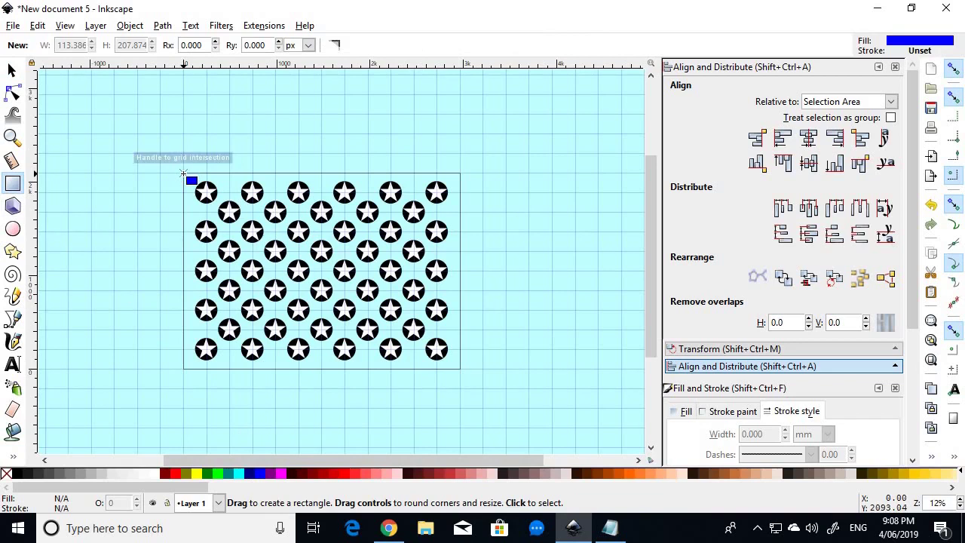
pyautogui.moveTo(183, 174); pyautogui.dragTo(460, 369)
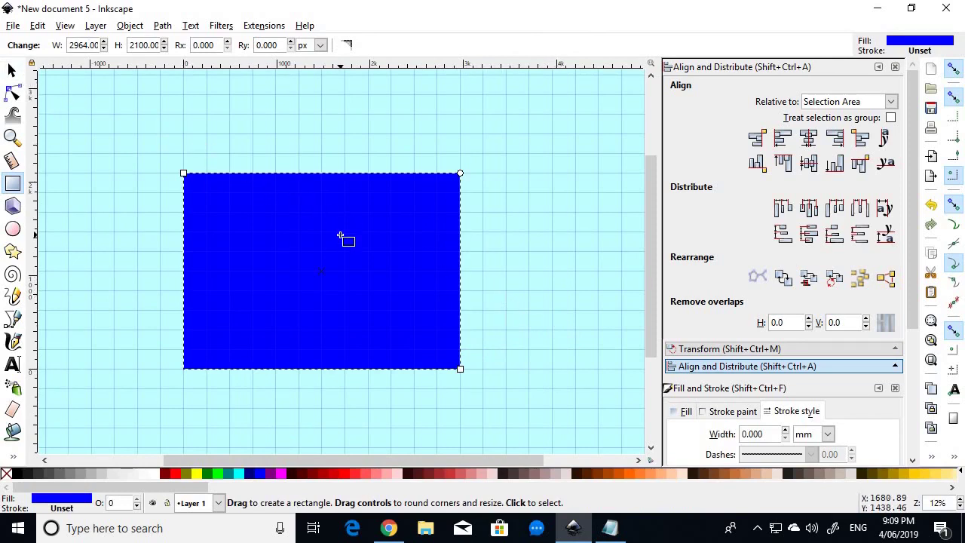
pyautogui.press('End')
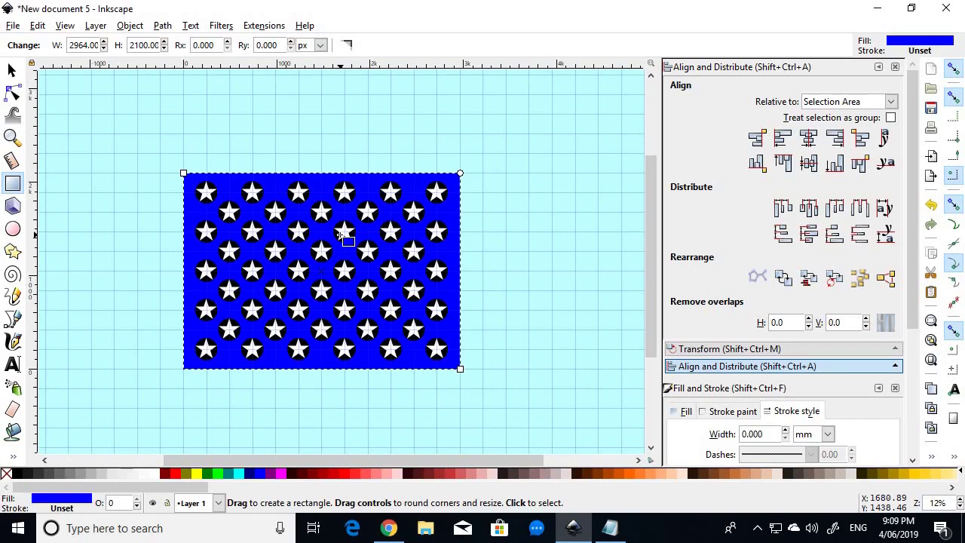
# Find Old Glory Blue #3C3B6E in Wikipedia's flag colours table, then return to Inkscape.
pyautogui.click(11, 69)
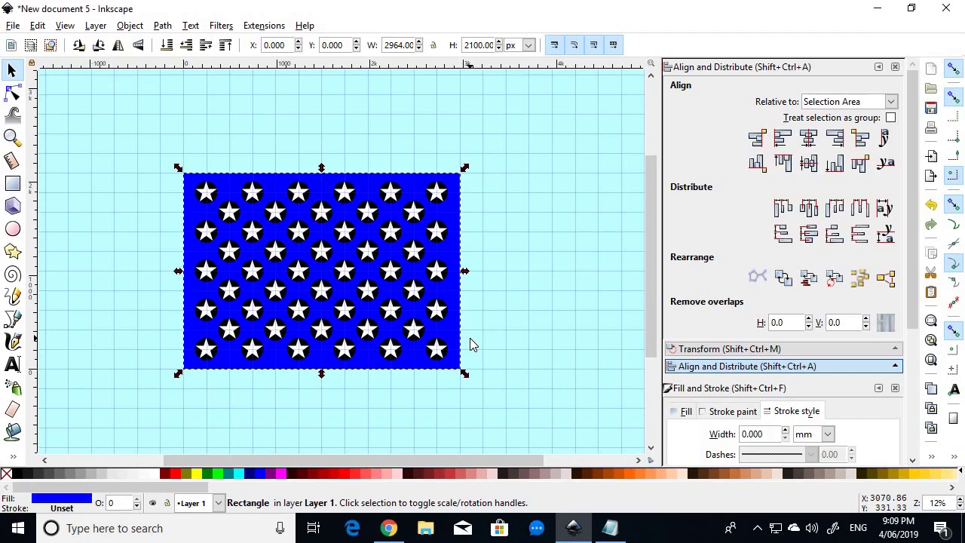
pyautogui.hotkey('alt', 'Tab')
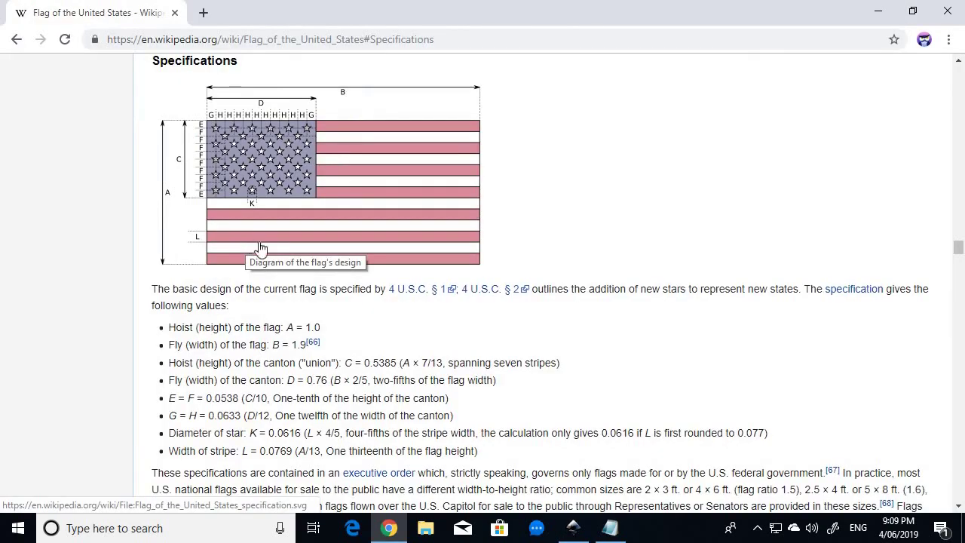
pyautogui.scroll(-6, 367, 321)
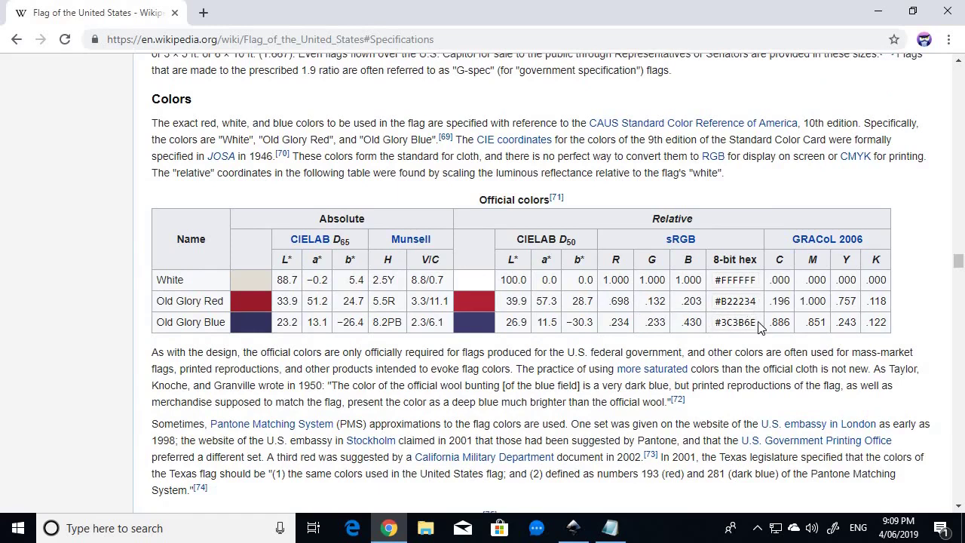
pyautogui.moveTo(755, 322); pyautogui.dragTo(709, 330)
pyautogui.hotkey('ctrl', 'c')
pyautogui.click(743, 318)
pyautogui.hotkey('alt', 'Tab')
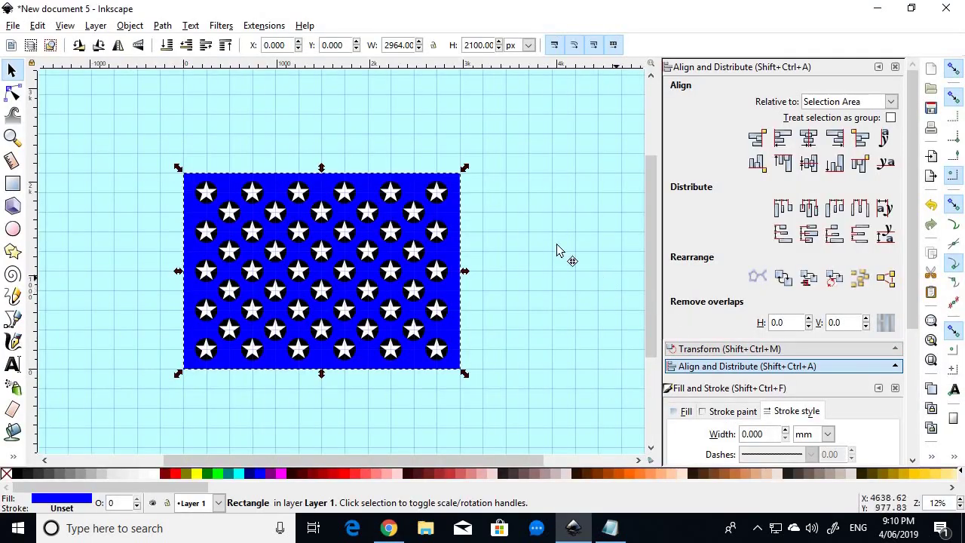
# Paste 3C3B6Eff as the canton rectangle's fill RGBA in Fill and Stroke, then deselect it.
pyautogui.rightClick(451, 249)
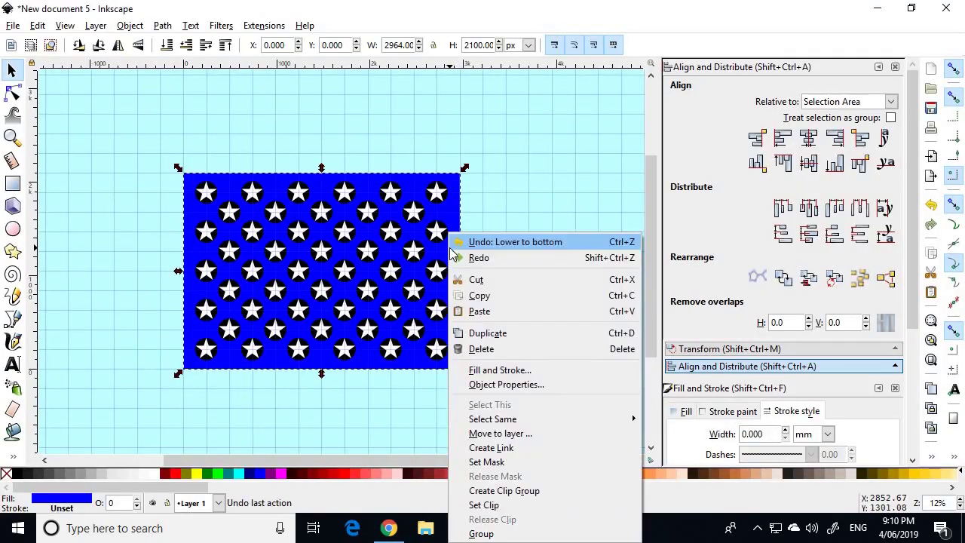
pyautogui.moveTo(553, 418)
pyautogui.click(555, 370)
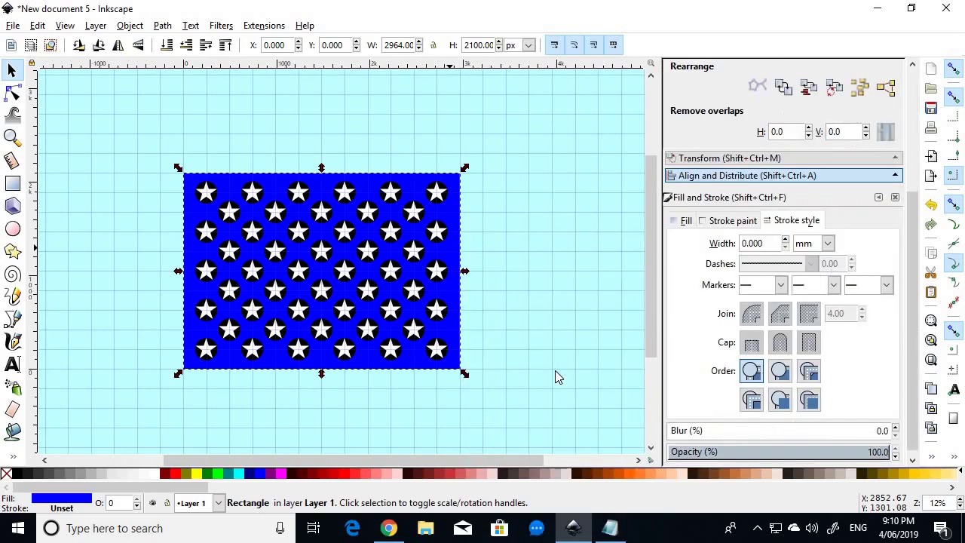
pyautogui.click(679, 216)
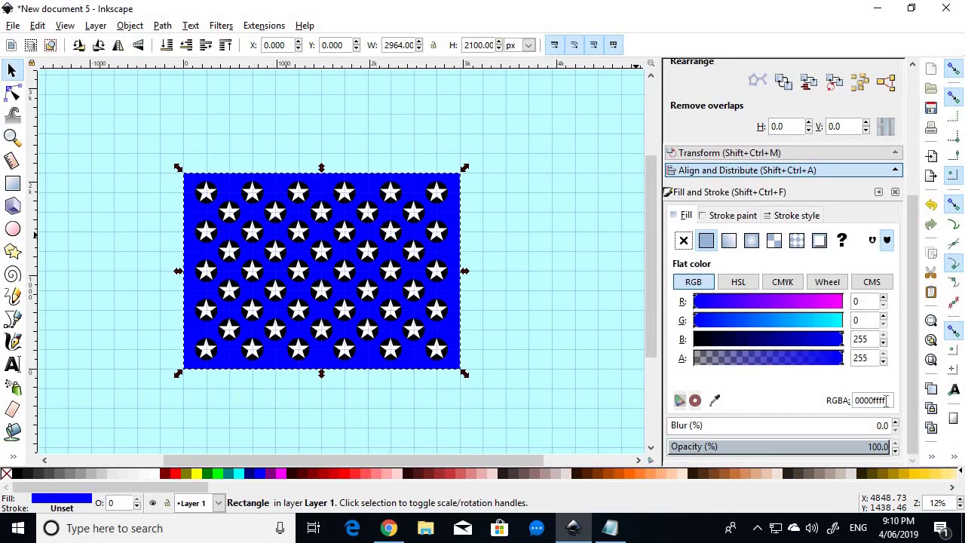
pyautogui.moveTo(888, 401); pyautogui.dragTo(789, 396)
pyautogui.hotkey('ctrl', 'v')
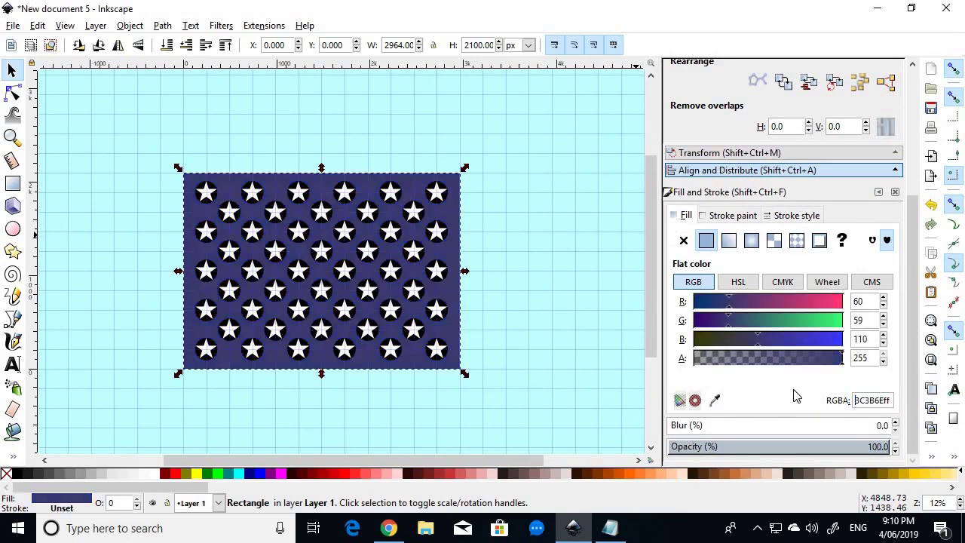
pyautogui.click(544, 312)
pyautogui.keyDown('ctrl'); pyautogui.scroll(2, 467, 398); pyautogui.keyUp('ctrl')
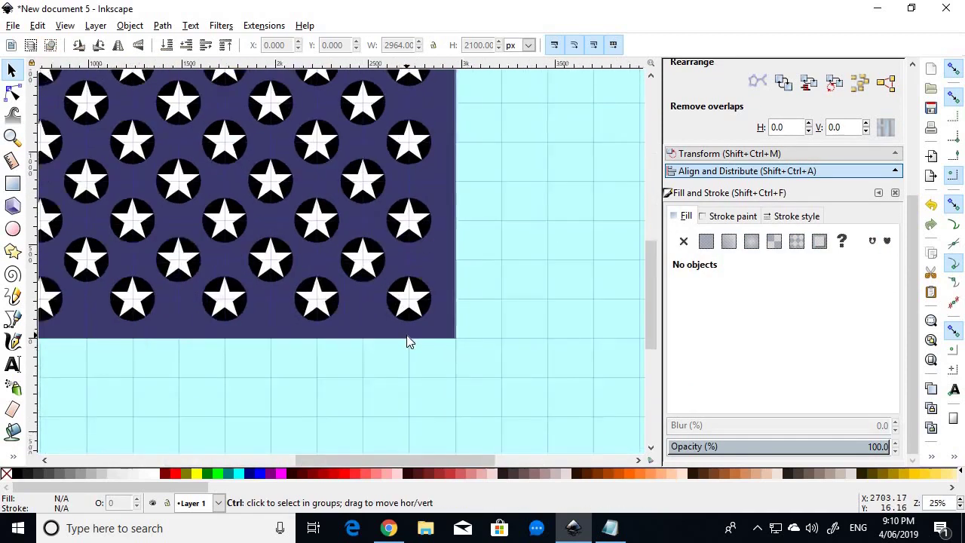
# Ungroup one star group on the canton into its white star and black circle.
pyautogui.keyDown('ctrl'); pyautogui.scroll(-2, 406, 339); pyautogui.keyUp('ctrl')
pyautogui.keyDown('ctrl'); pyautogui.scroll(3, 407, 340); pyautogui.keyUp('ctrl')
pyautogui.keyDown('ctrl'); pyautogui.scroll(1, 406, 339); pyautogui.keyUp('ctrl')
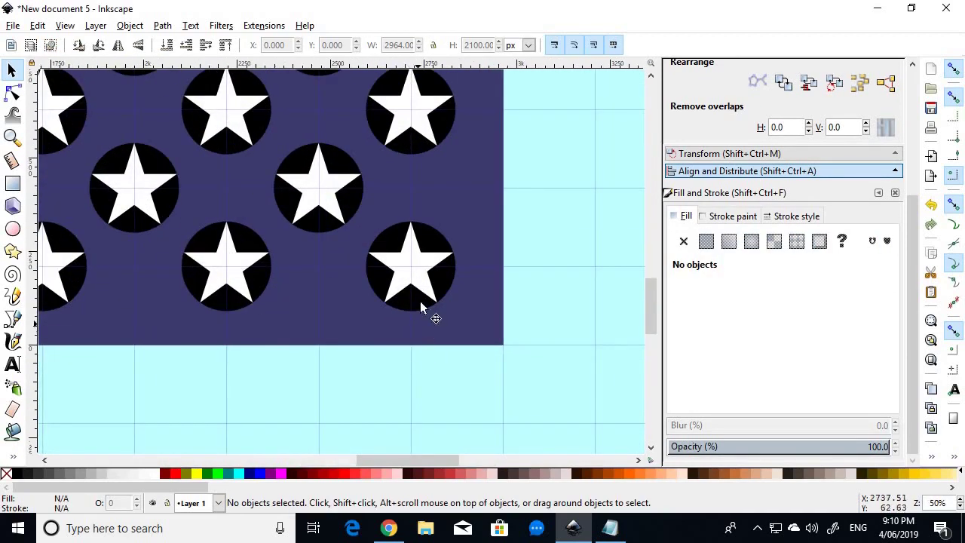
pyautogui.click(411, 268)
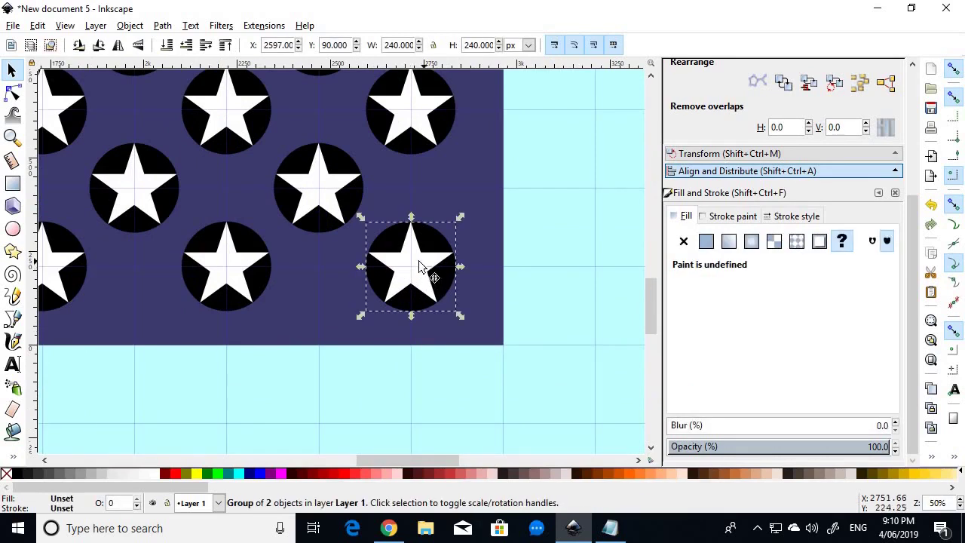
pyautogui.rightClick(416, 264)
pyautogui.click(469, 514)
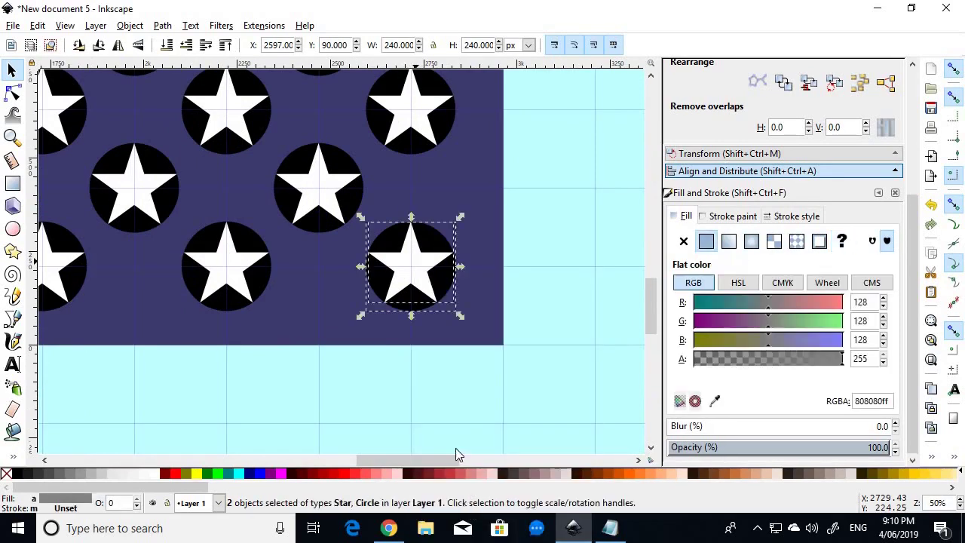
pyautogui.click(424, 380)
pyautogui.keyDown('ctrl'); pyautogui.scroll(2, 408, 343); pyautogui.keyUp('ctrl')
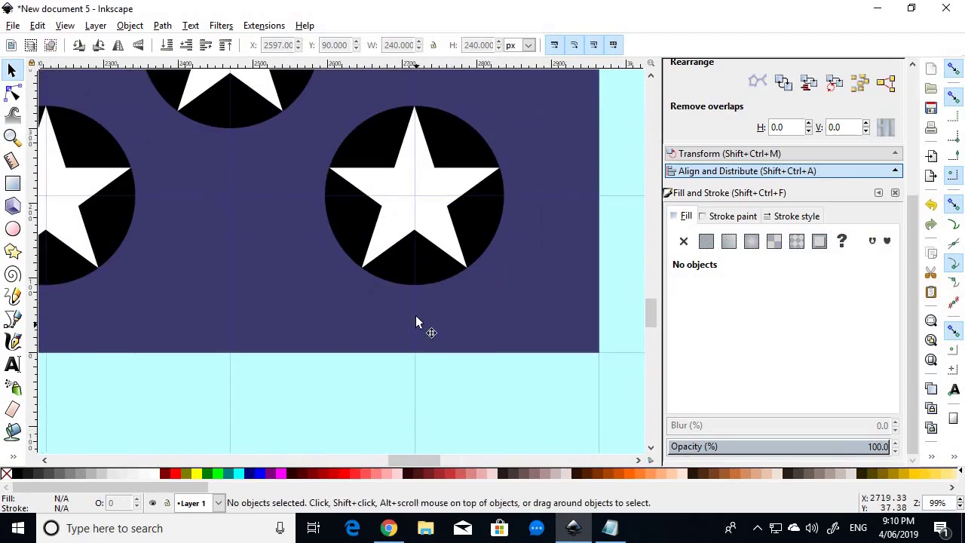
# Select all 50 black circles via Select Same Fill Color and delete them.
pyautogui.click(417, 281)
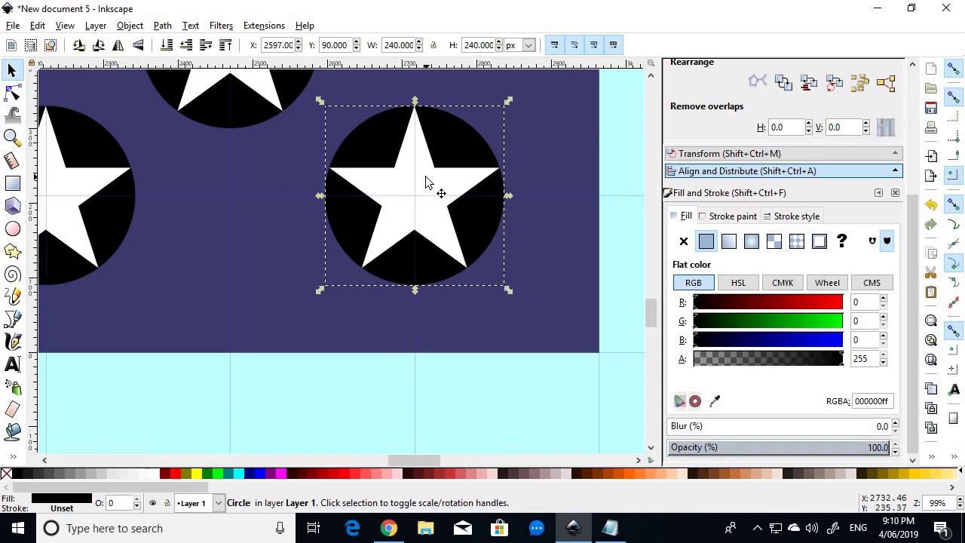
pyautogui.click(37, 25)
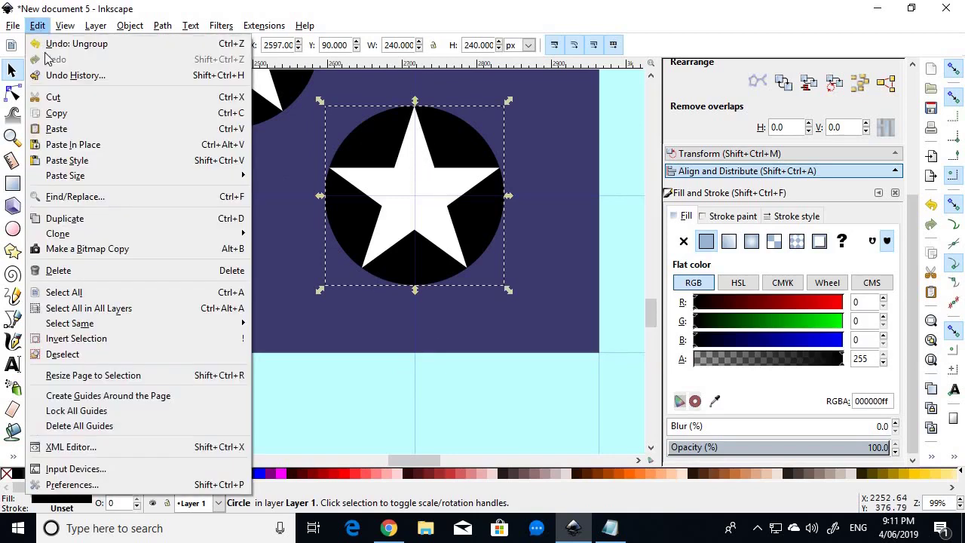
pyautogui.moveTo(159, 319)
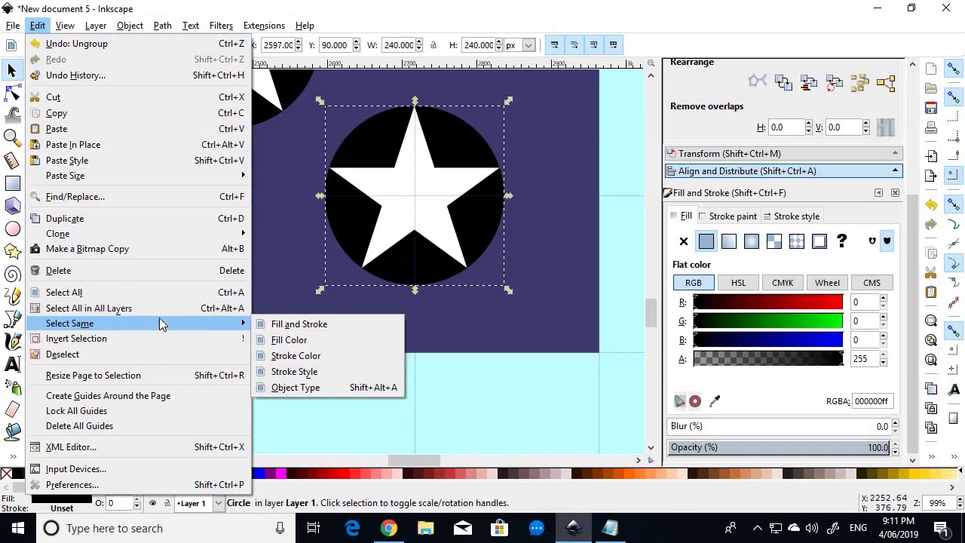
pyautogui.click(327, 341)
pyautogui.scroll(-6, 351, 235)
pyautogui.scroll(-2, 354, 239)
pyautogui.scroll(5, 347, 219)
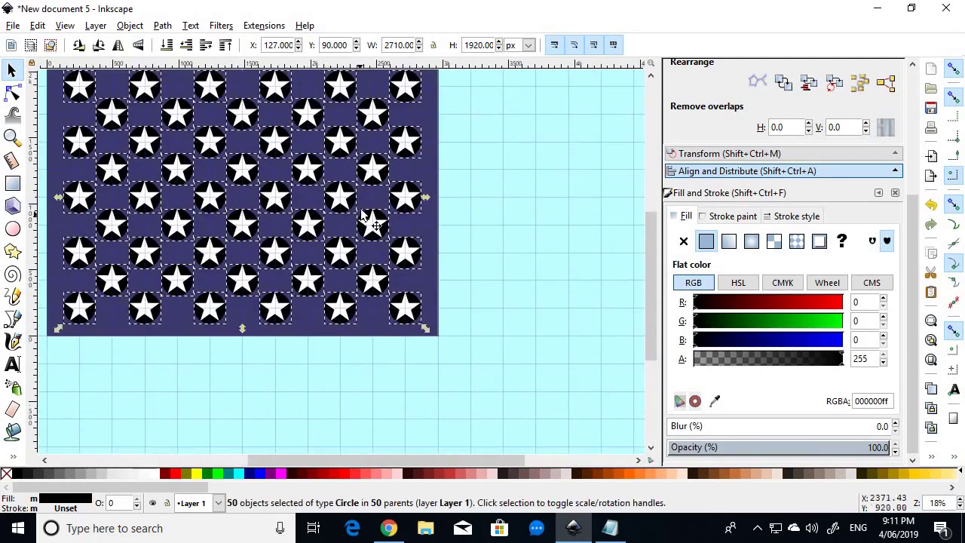
pyautogui.press('Delete')
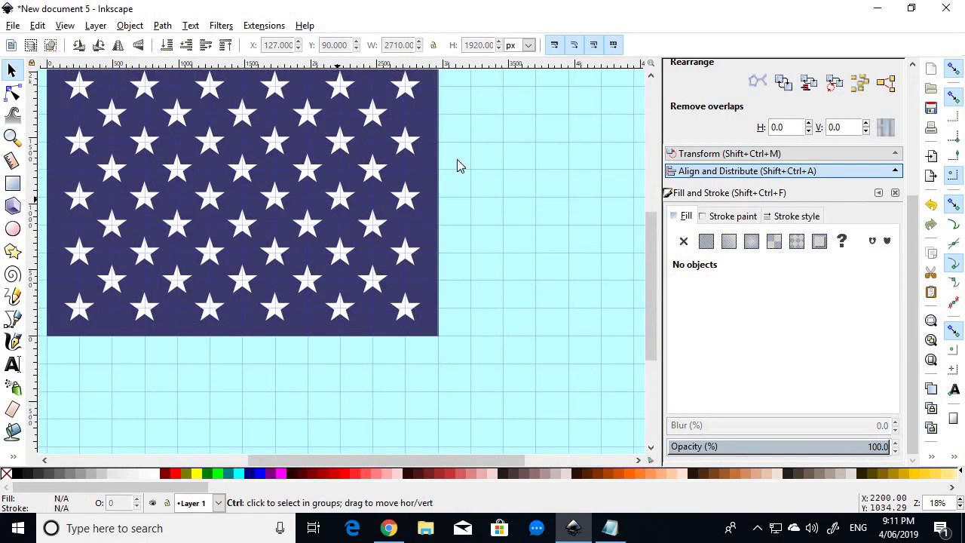
pyautogui.scroll(-4, 427, 170)
pyautogui.scroll(2, 434, 149)
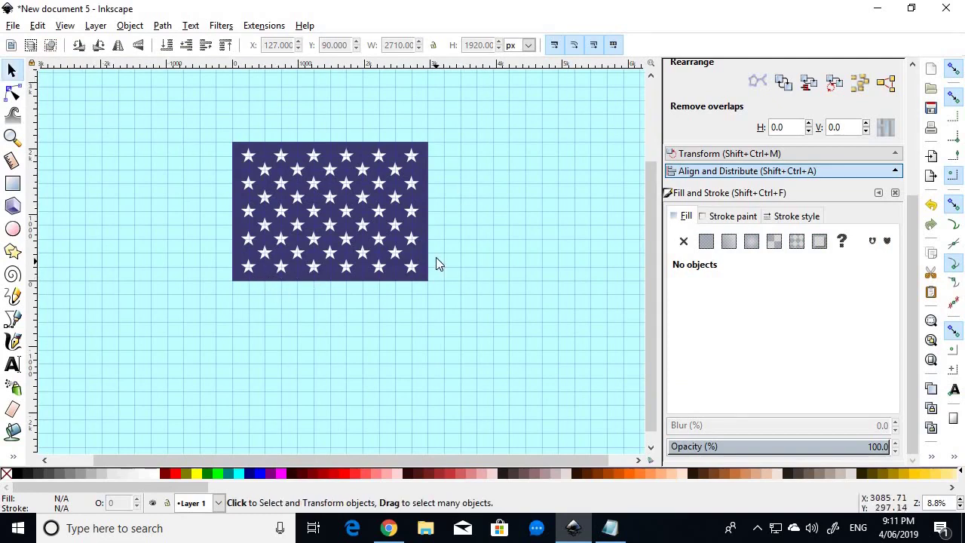
# Open Document Properties at the Page settings and check the cheat sheet for the flag size.
pyautogui.click(12, 26)
pyautogui.click(132, 269)
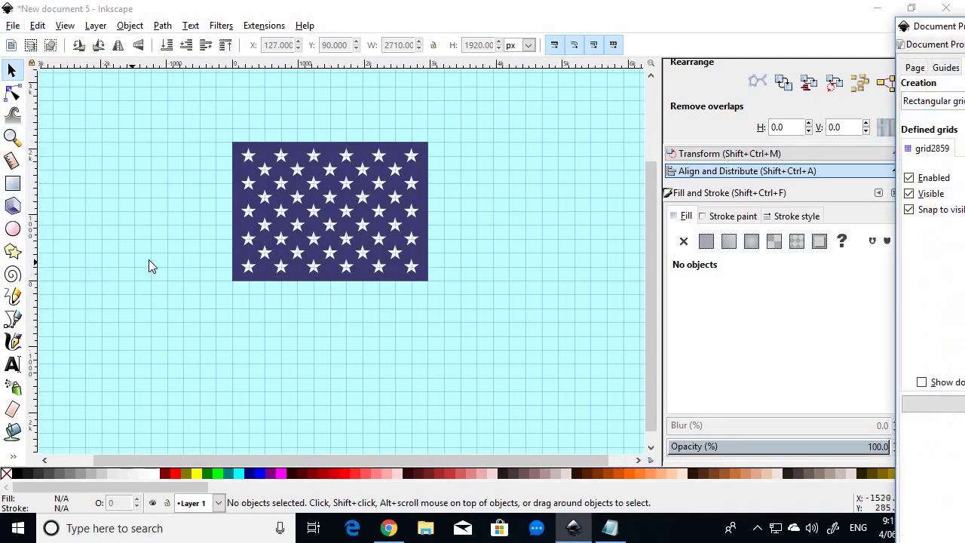
pyautogui.moveTo(960, 25); pyautogui.dragTo(599, 12)
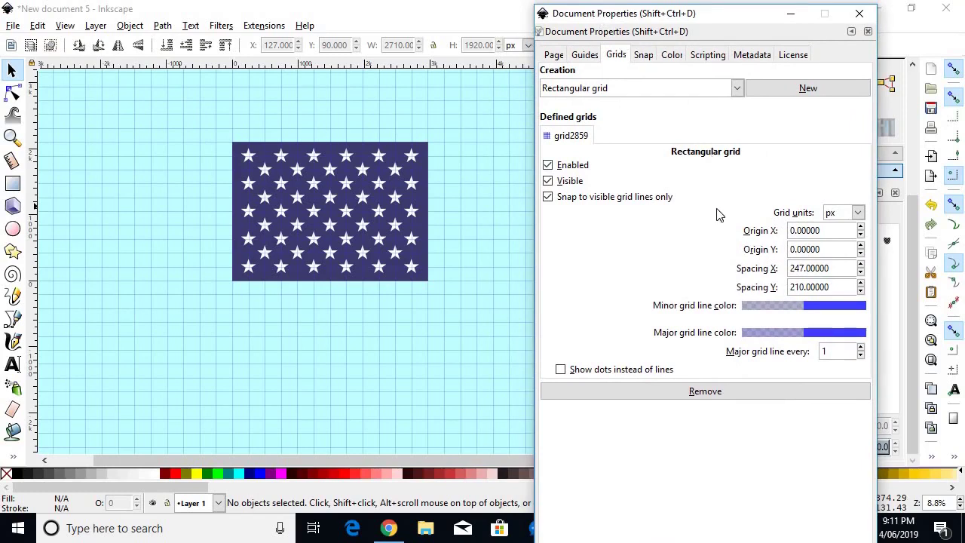
pyautogui.click(555, 57)
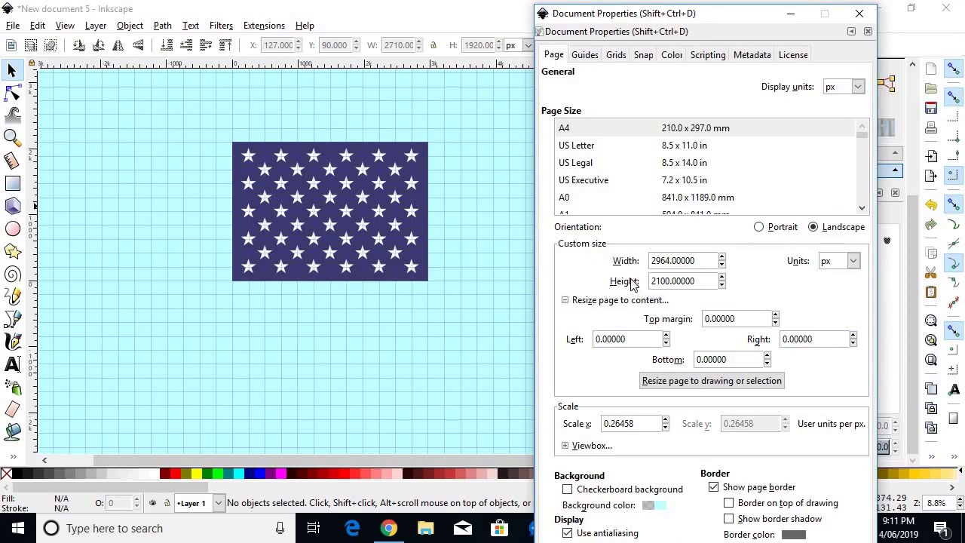
pyautogui.hotkey('alt', 'Tab')
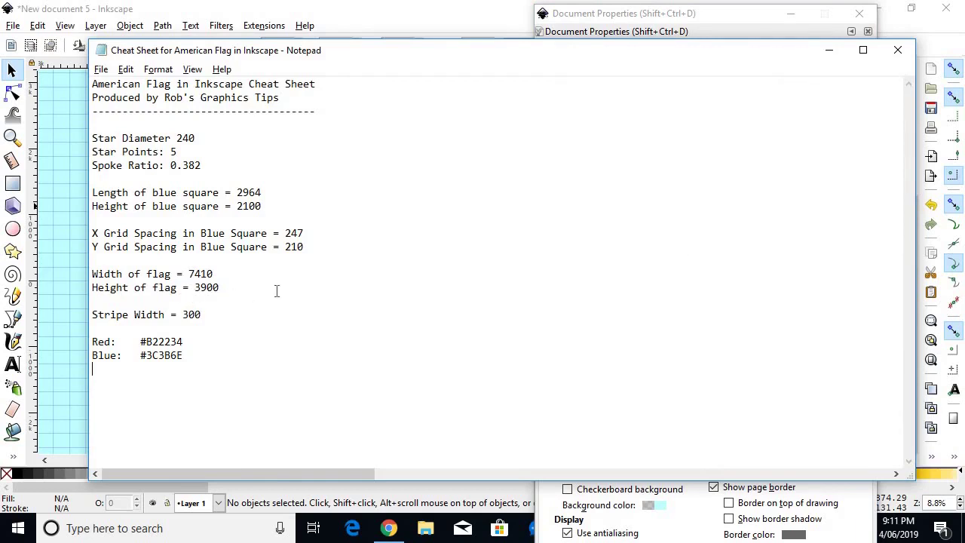
pyautogui.hotkey('alt', 'Tab')
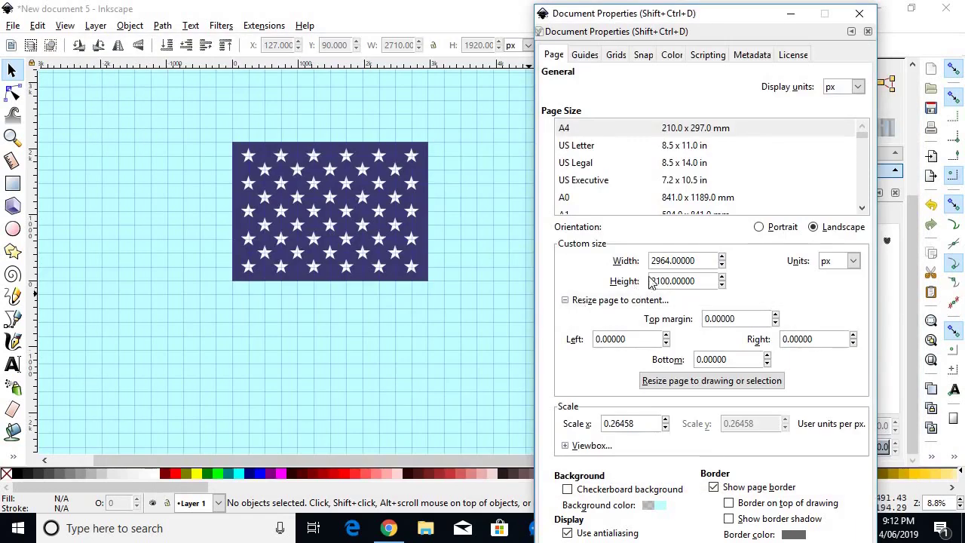
# Set the custom page width to 7410 px and height to 3900 px.
pyautogui.moveTo(695, 261); pyautogui.dragTo(571, 253)
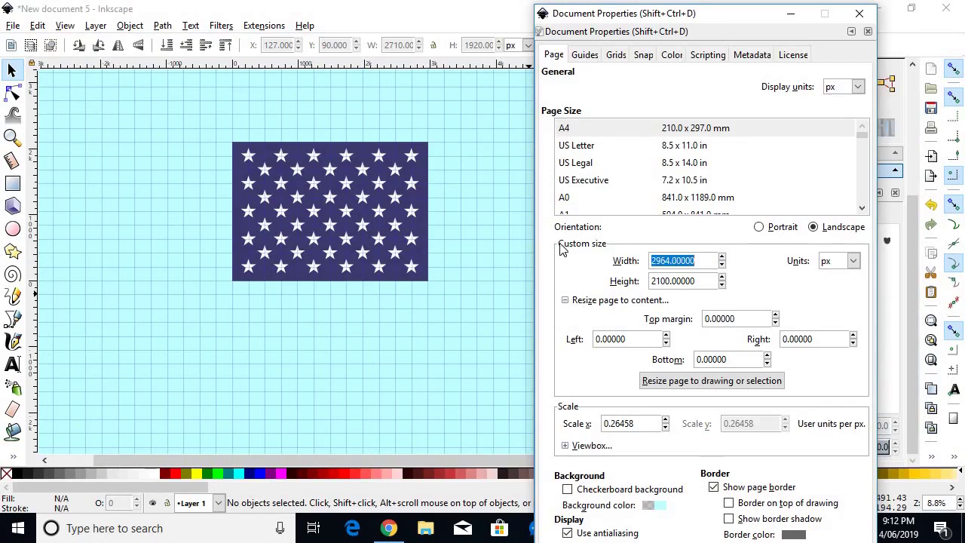
pyautogui.write('7410')
pyautogui.hotkey('alt', 'Tab')
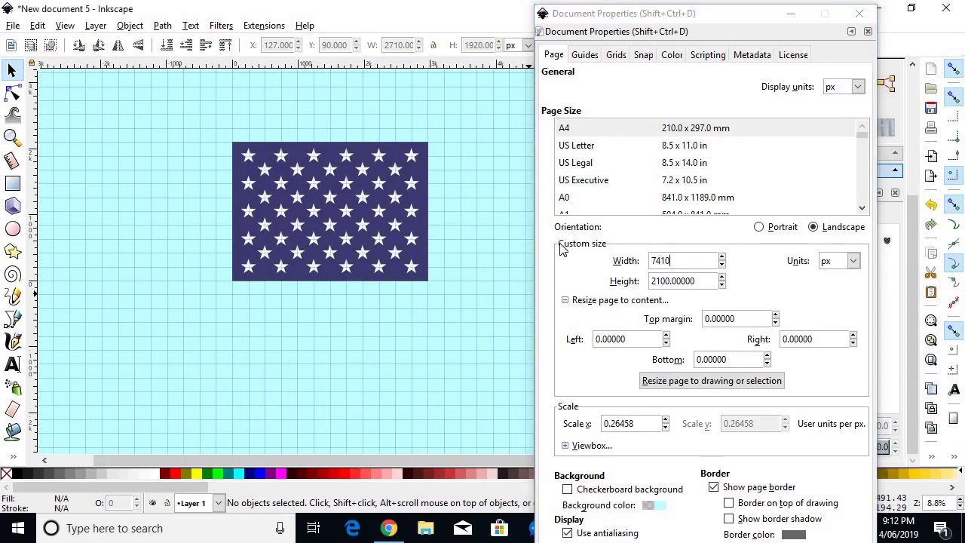
pyautogui.press('Return')
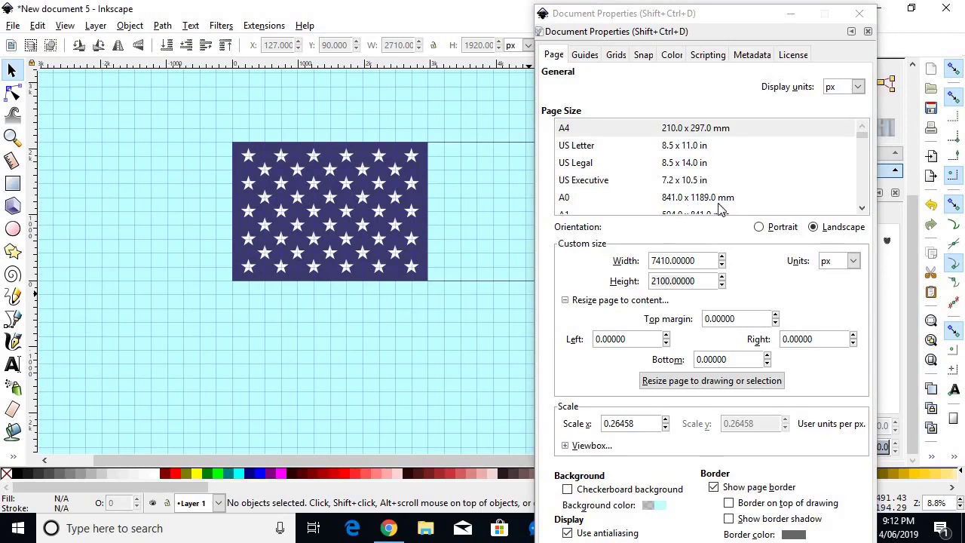
pyautogui.press('Tab')
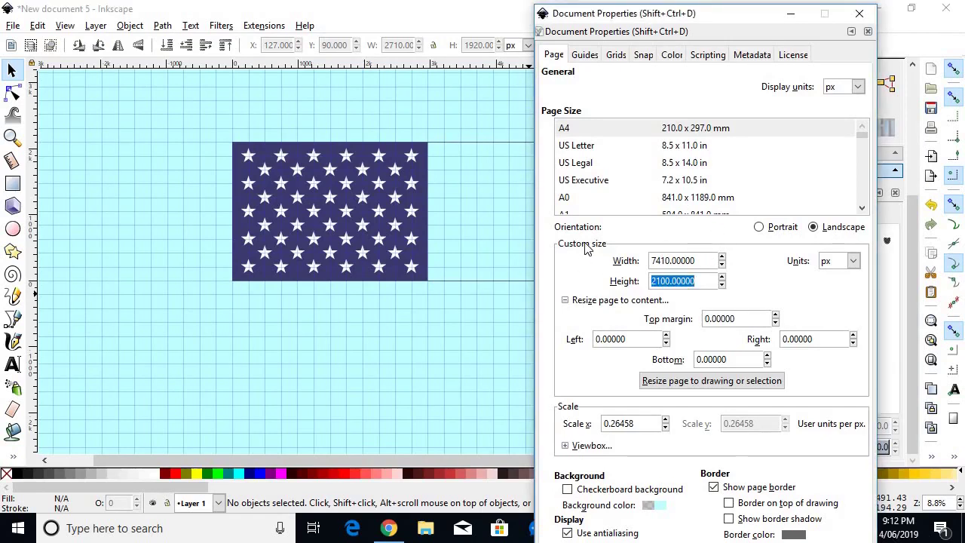
pyautogui.write('3900')
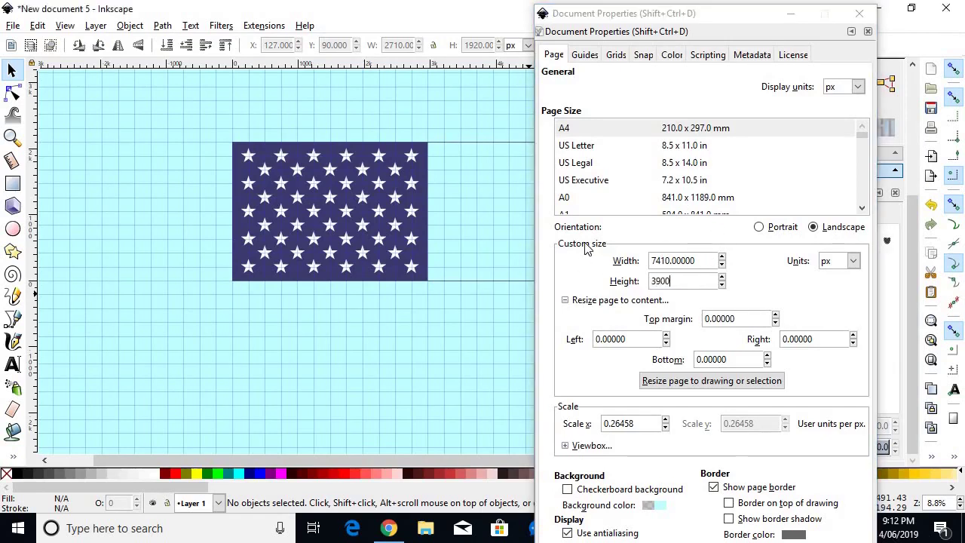
pyautogui.press('Return')
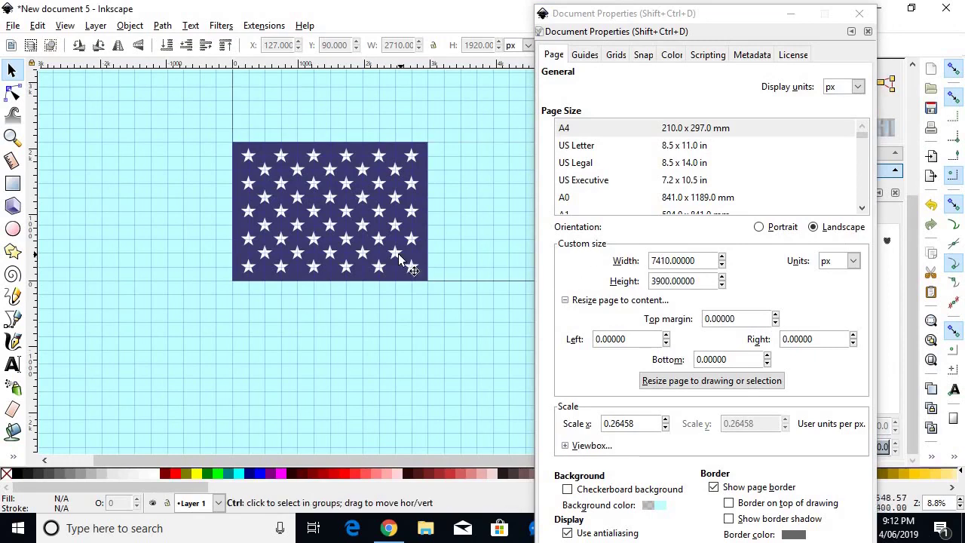
pyautogui.keyDown('ctrl'); pyautogui.scroll(-5, 398, 253); pyautogui.keyUp('ctrl')
pyautogui.scroll(5, 416, 245)
# Set the grid spacing to X 7410 and Y 300 px.
pyautogui.click(332, 246)
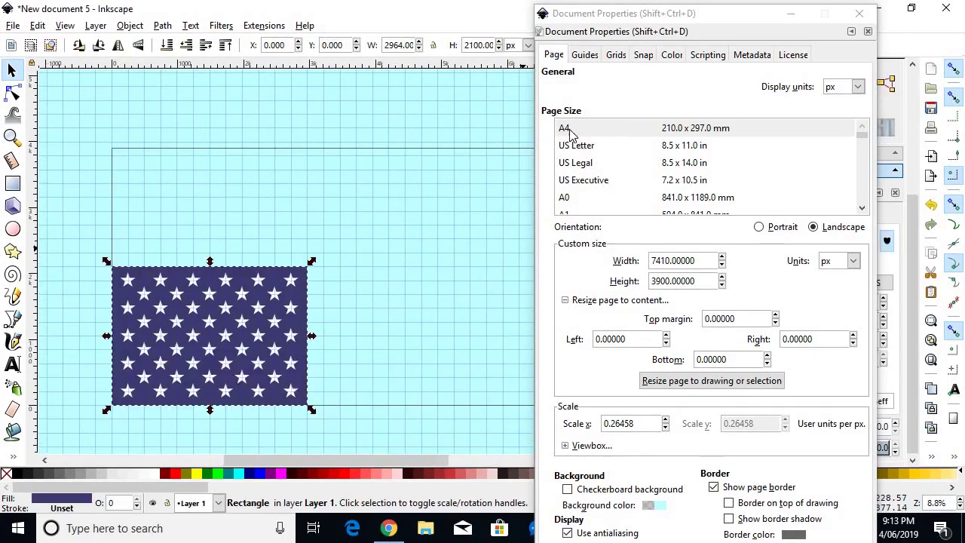
pyautogui.click(616, 55)
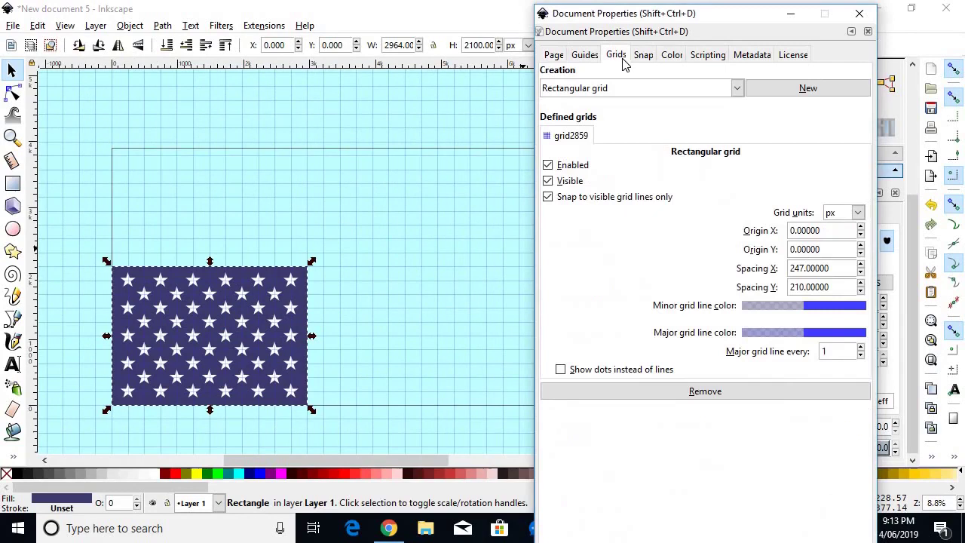
pyautogui.doubleClick(846, 267)
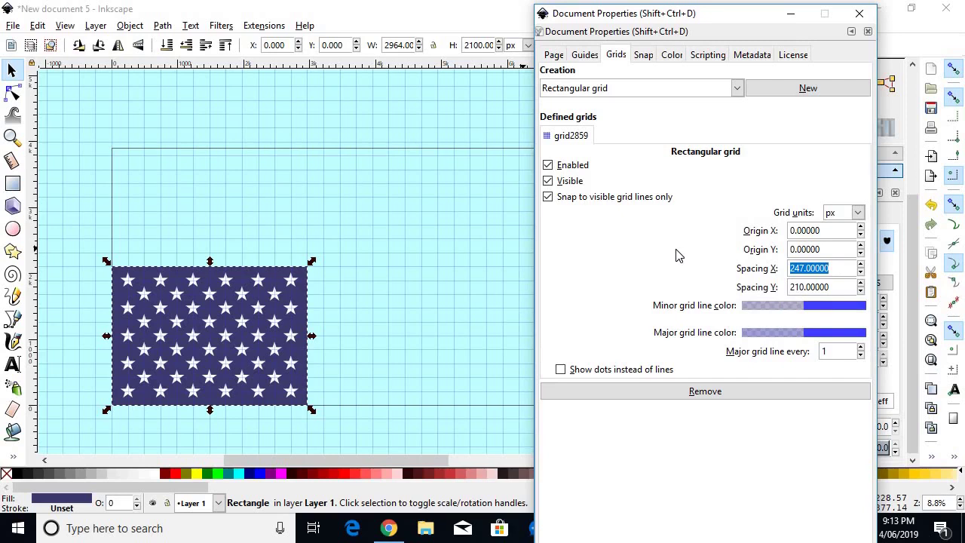
pyautogui.hotkey('alt', 'Tab')
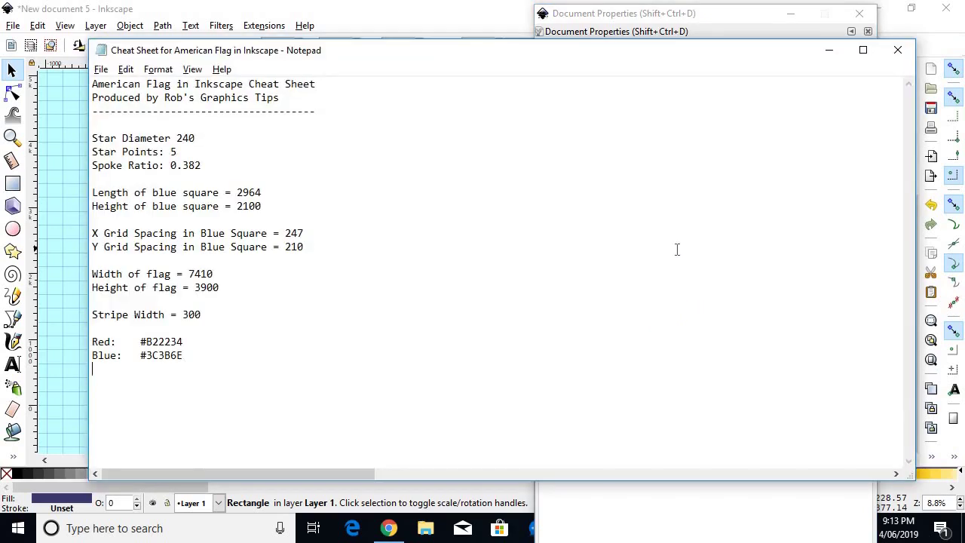
pyautogui.hotkey('alt', 'Tab')
pyautogui.write('7')
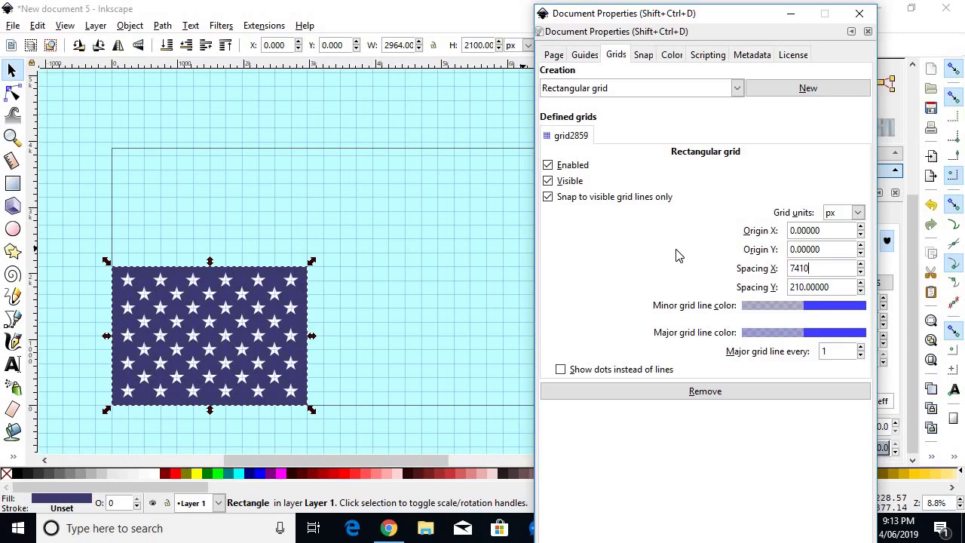
pyautogui.press('Tab')
pyautogui.write('300')
pyautogui.press('Tab')
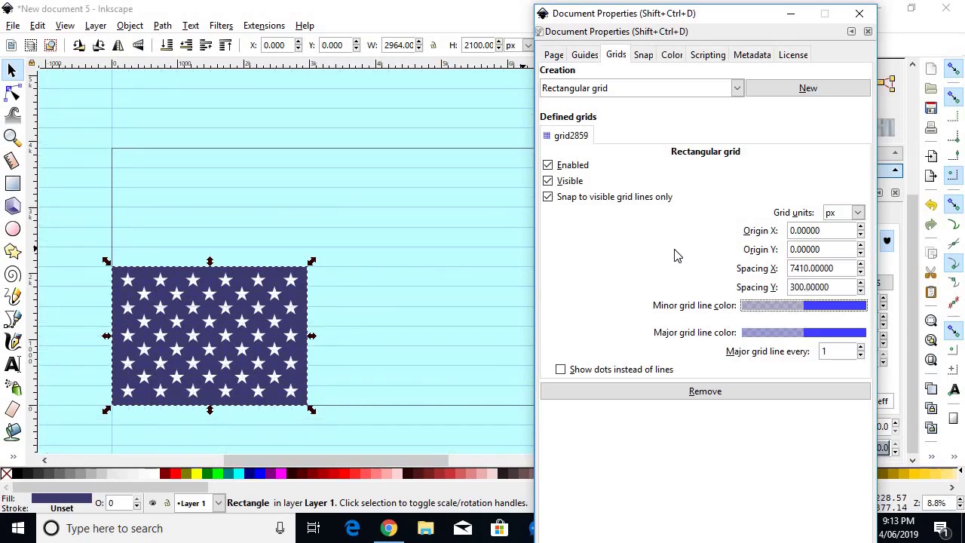
pyautogui.scroll(-1, 385, 276)
# Group the 51 star-field objects and move the group to the page's top-left corner.
pyautogui.click(342, 290)
pyautogui.moveTo(326, 270); pyautogui.dragTo(143, 398)
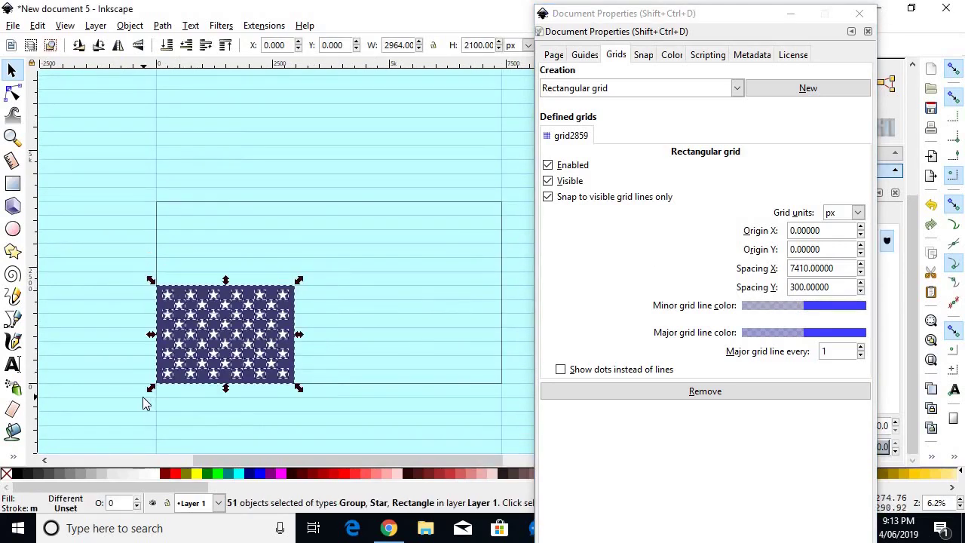
pyautogui.rightClick(231, 336)
pyautogui.click(304, 292)
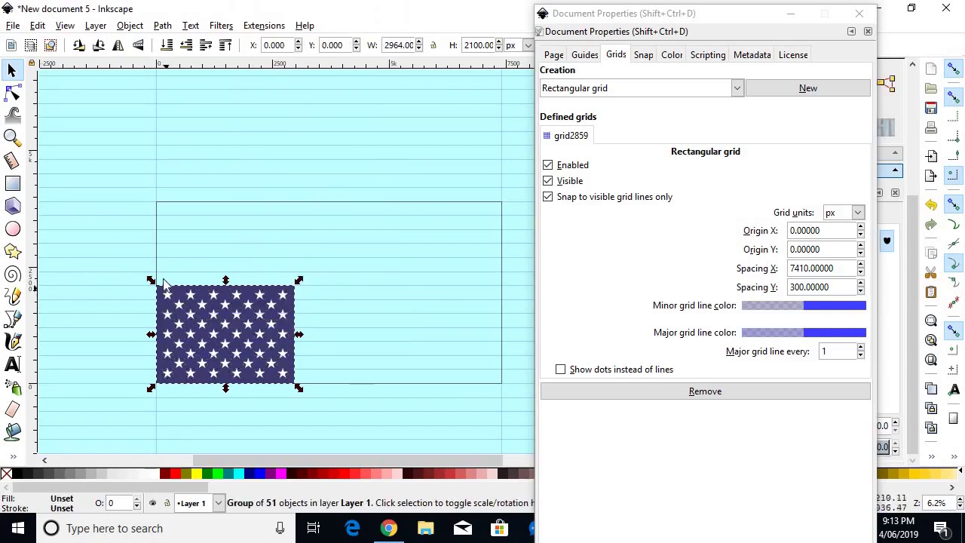
pyautogui.scroll(2, 161, 274)
pyautogui.moveTo(199, 306); pyautogui.dragTo(194, 185)
pyautogui.click(388, 349)
# Draw a red 7410 × 300 px stripe across the top of the page.
pyautogui.press('5')
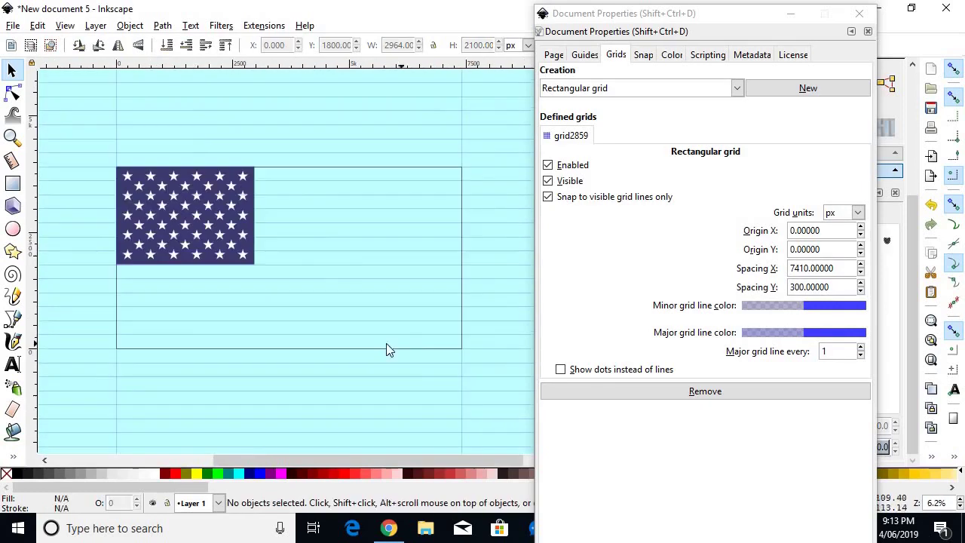
pyautogui.click(12, 183)
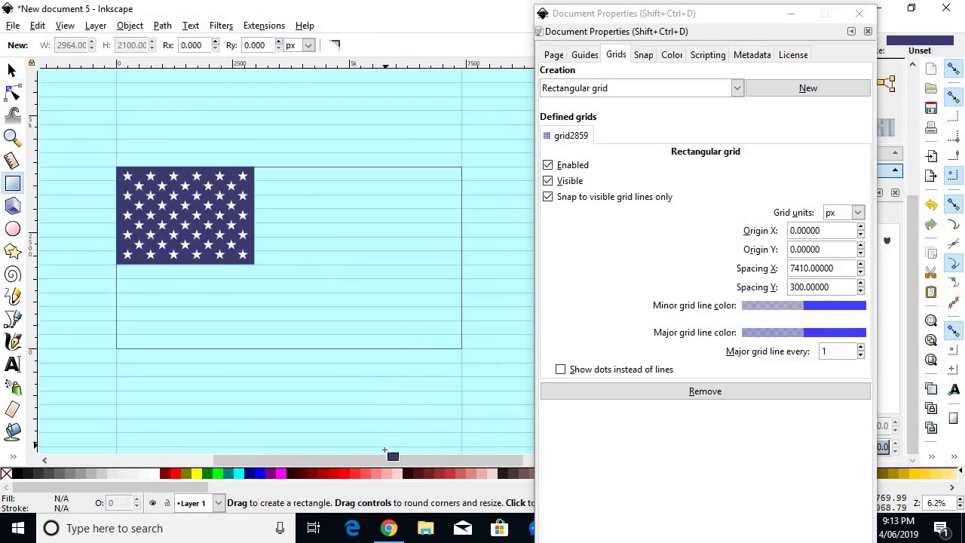
pyautogui.click(349, 477)
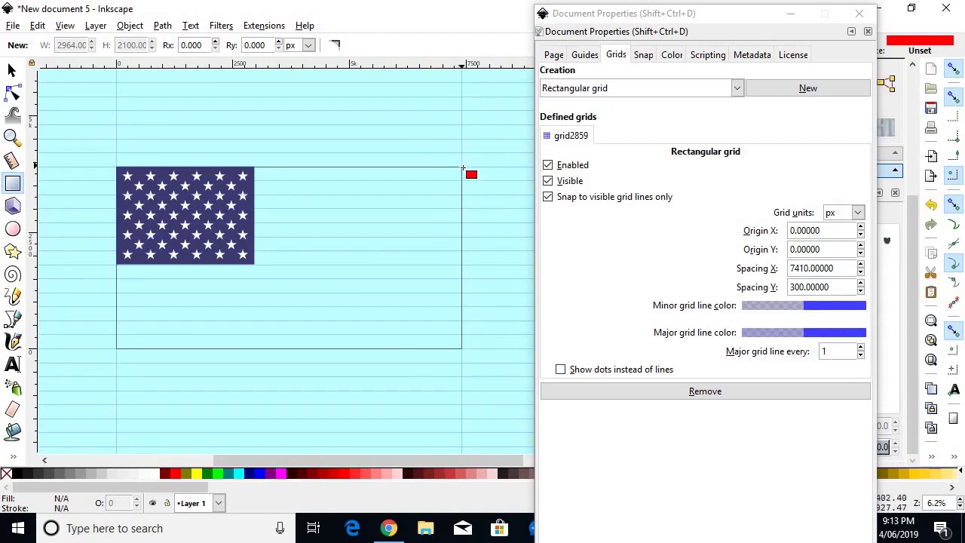
pyautogui.moveTo(458, 171); pyautogui.dragTo(116, 181)
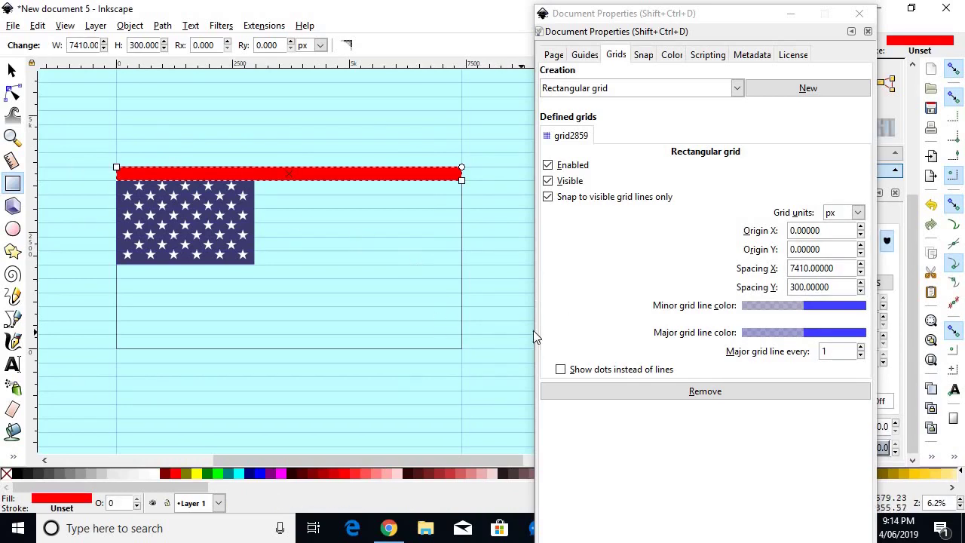
pyautogui.click(12, 70)
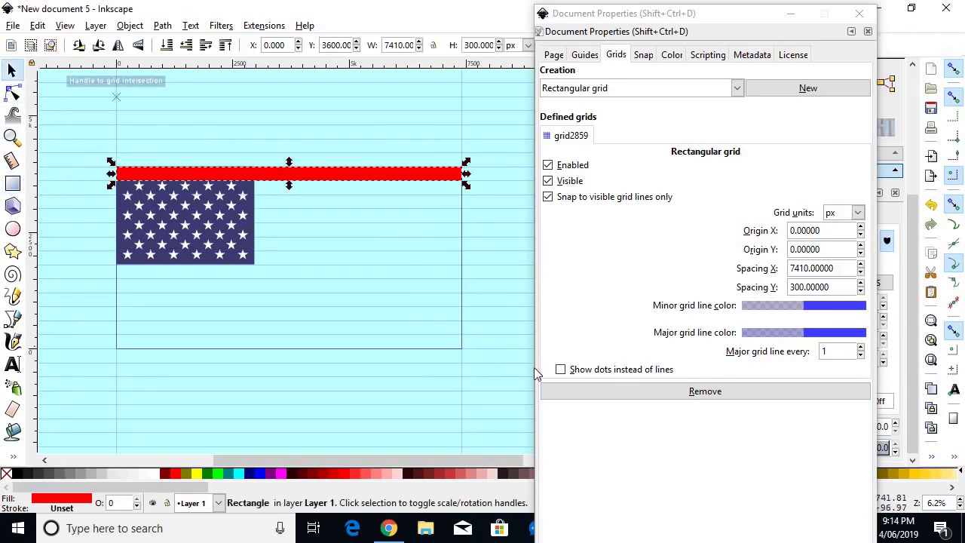
# Select Old Glory Red #B22234 in Wikipedia's flag colours table.
pyautogui.click(528, 340)
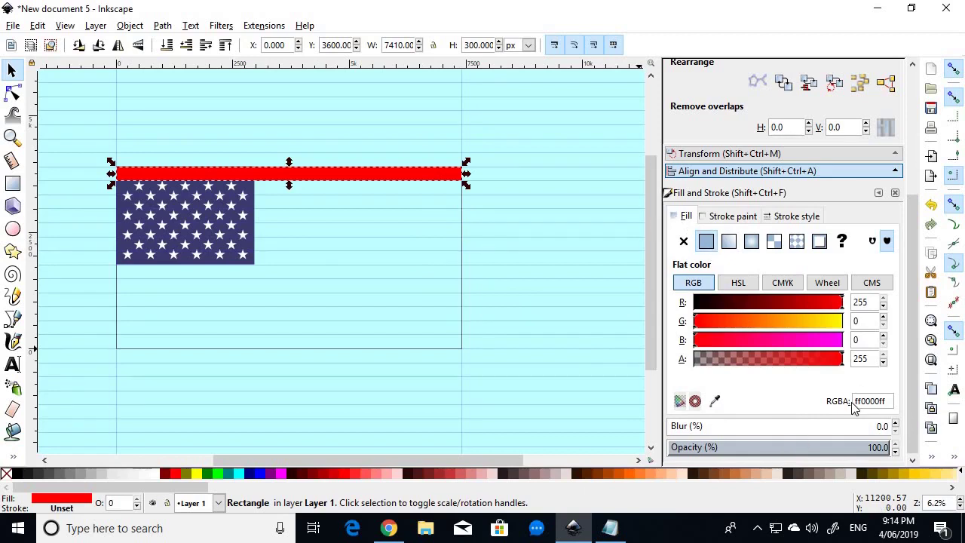
pyautogui.hotkey('alt', 'Tab')
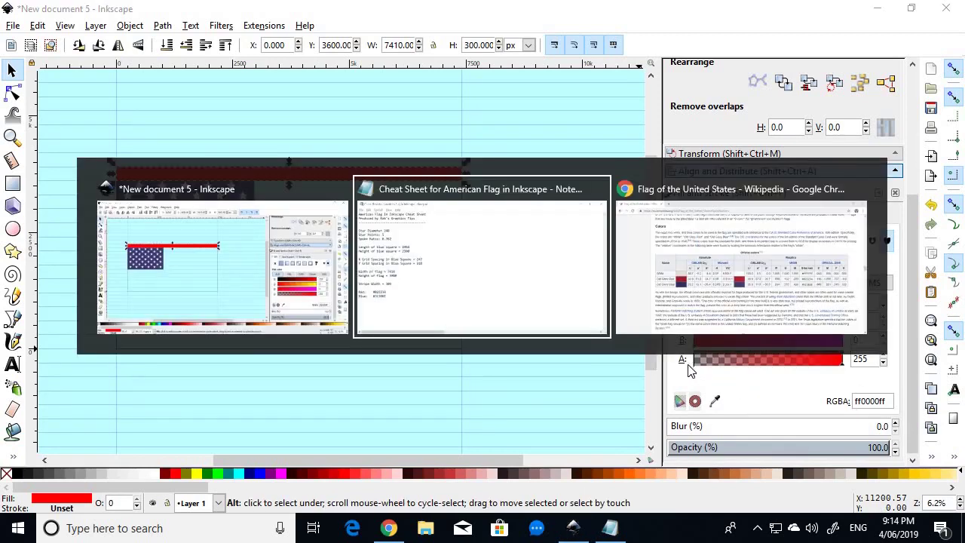
pyautogui.hotkey('alt', 'Tab')
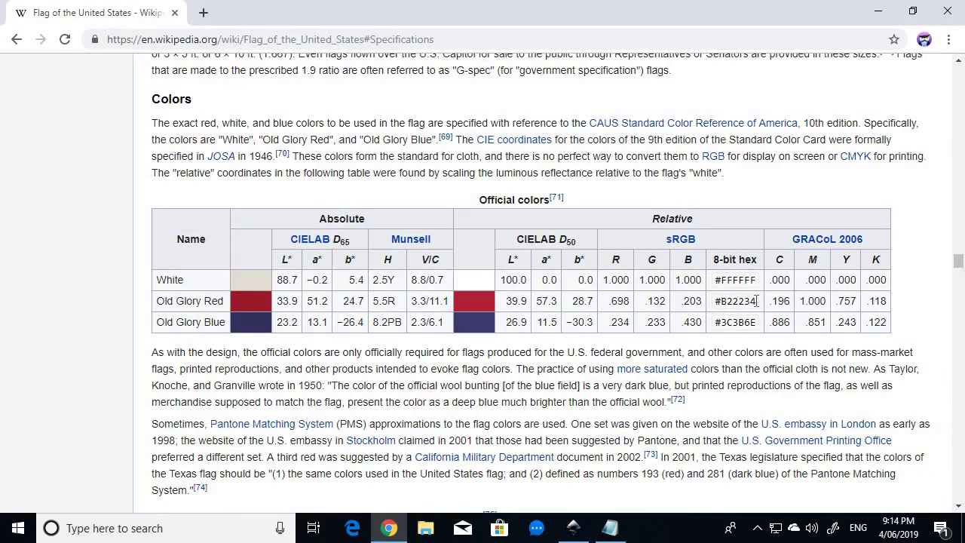
pyautogui.moveTo(756, 301); pyautogui.dragTo(713, 303)
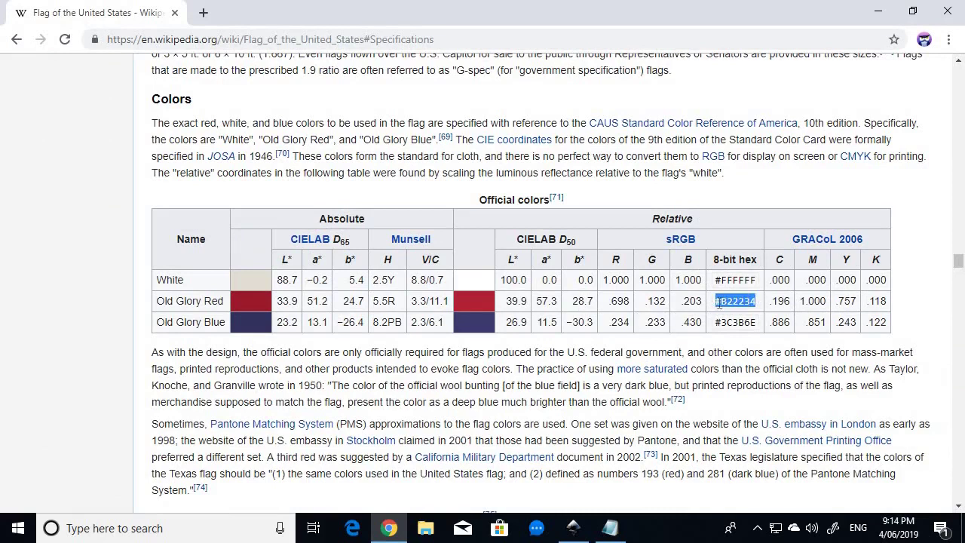
# Select and copy #B22234 from the Red line of the Notepad cheat sheet.
pyautogui.hotkey('alt', 'Tab')
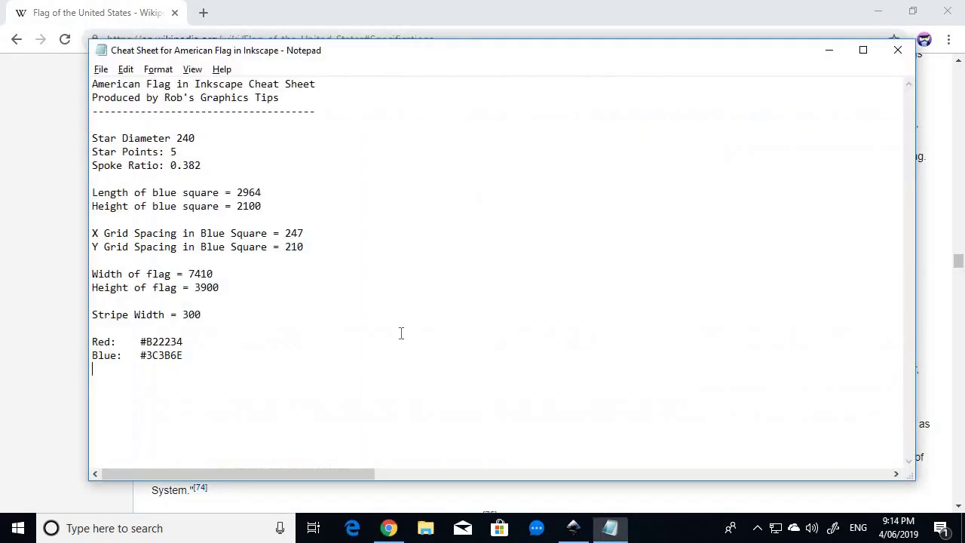
pyautogui.click(247, 333)
pyautogui.moveTo(189, 341); pyautogui.dragTo(140, 343)
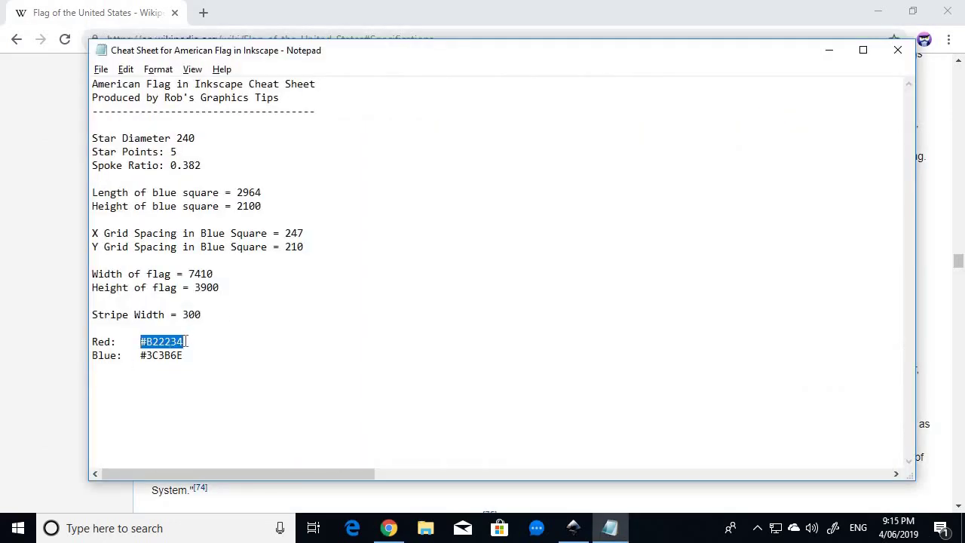
pyautogui.hotkey('alt', 'Tab')
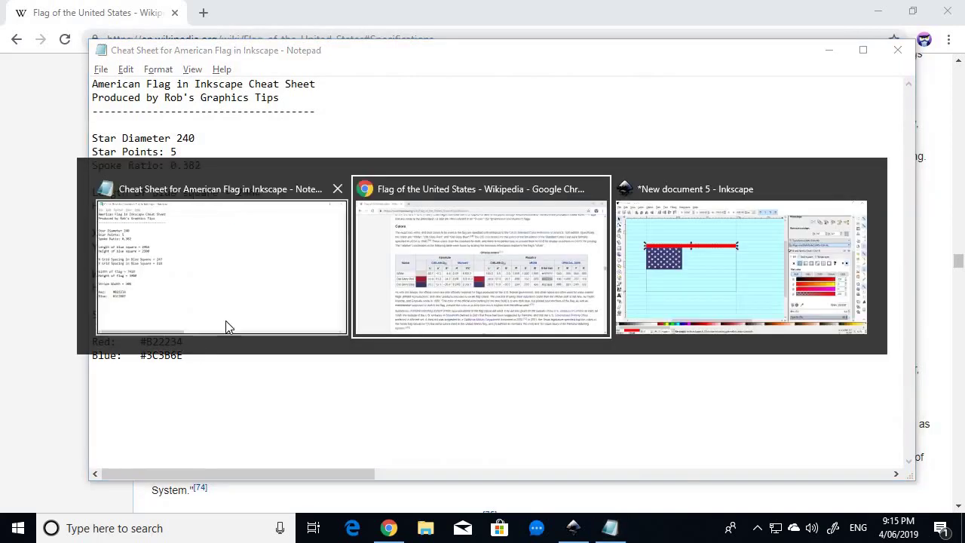
# Paste the official red #B22234 into the top stripe's fill colour.
pyautogui.hotkey('alt', 'Tab')
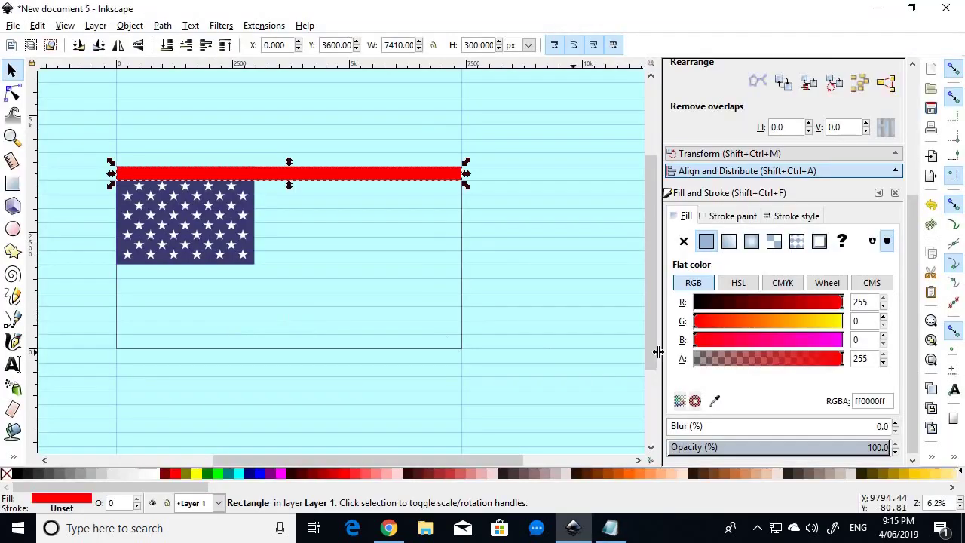
pyautogui.moveTo(890, 401); pyautogui.dragTo(773, 401)
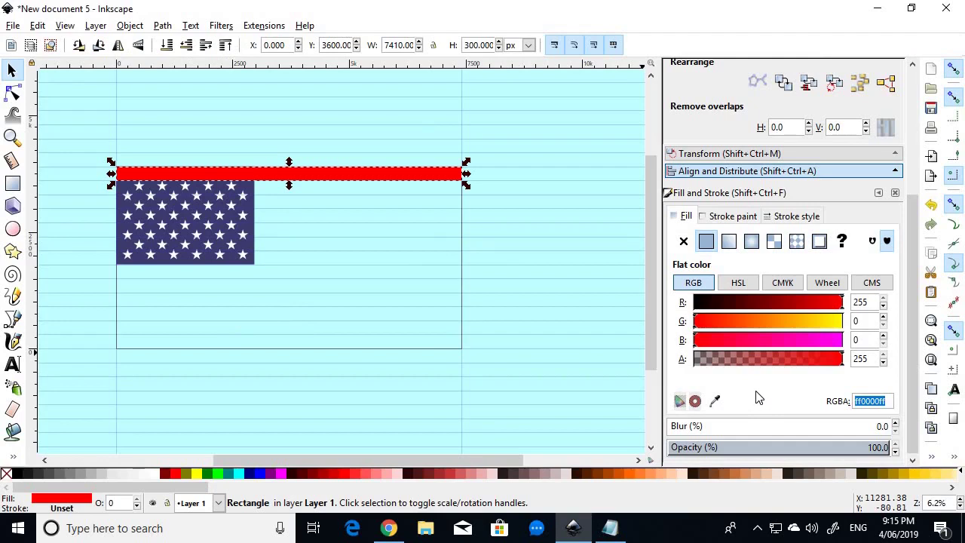
pyautogui.write('B22234ff')
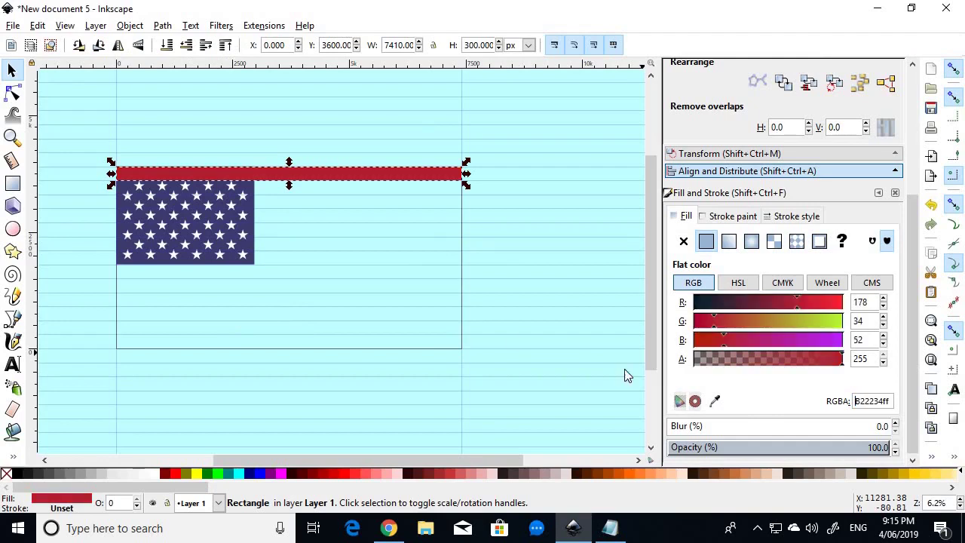
pyautogui.click(517, 283)
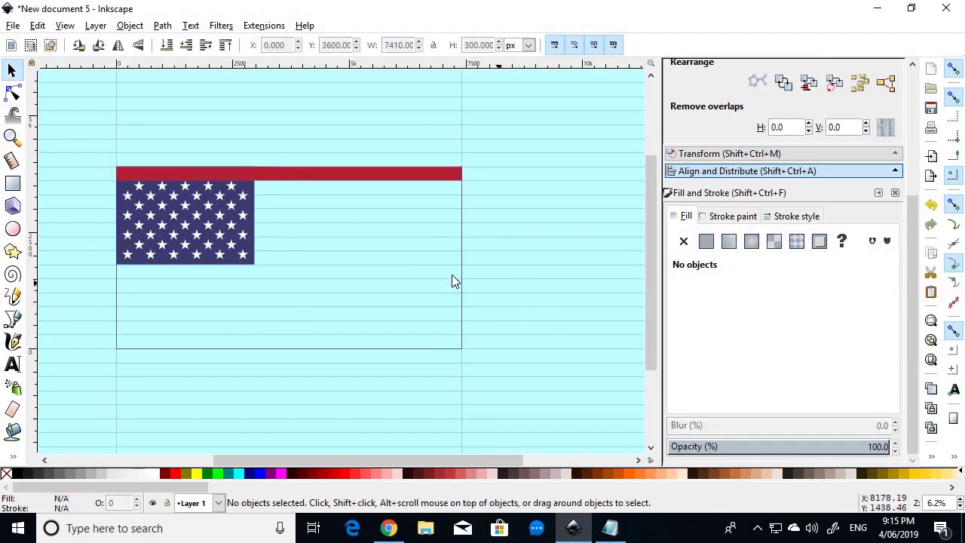
pyautogui.scroll(1, 373, 241)
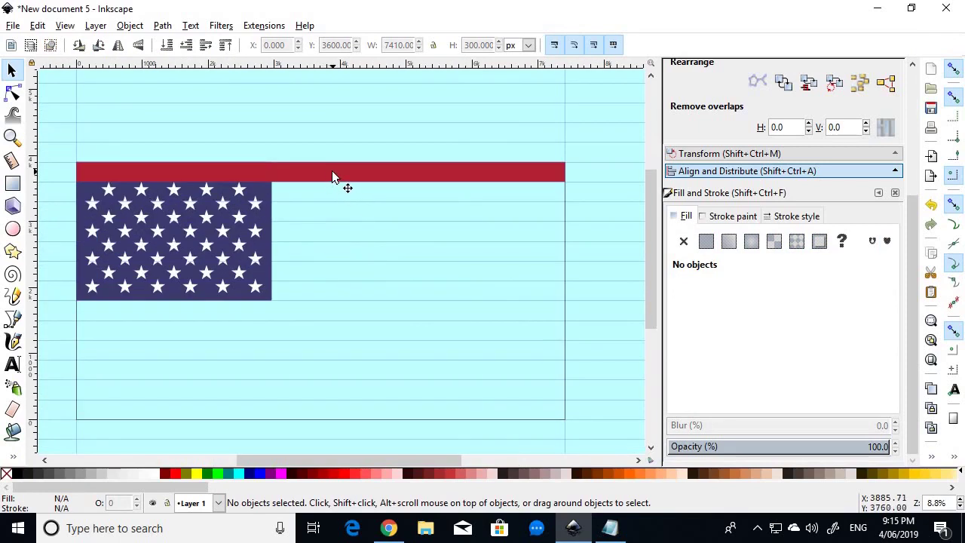
# Move one red stripe down to Y 3000, then duplicate both stripes further down.
pyautogui.click(332, 177)
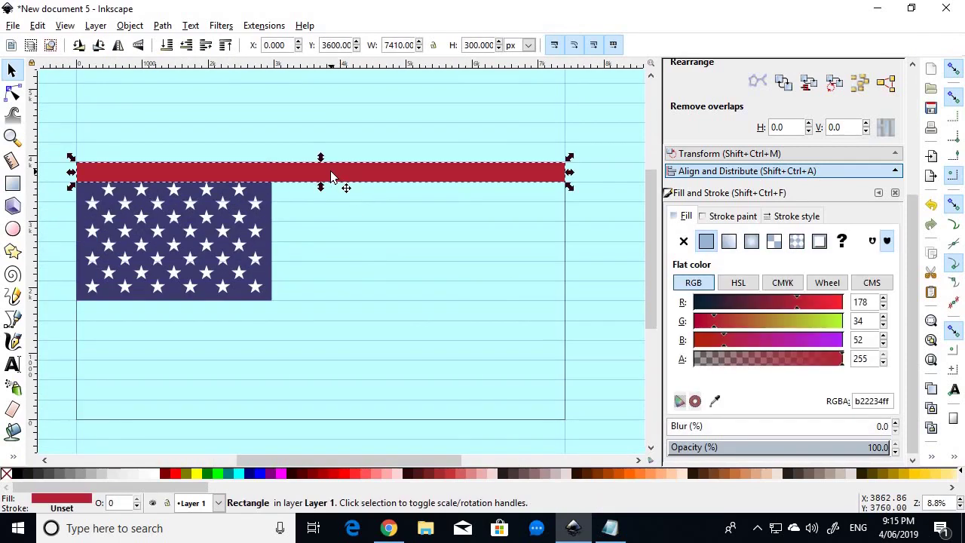
pyautogui.press('ctrl')
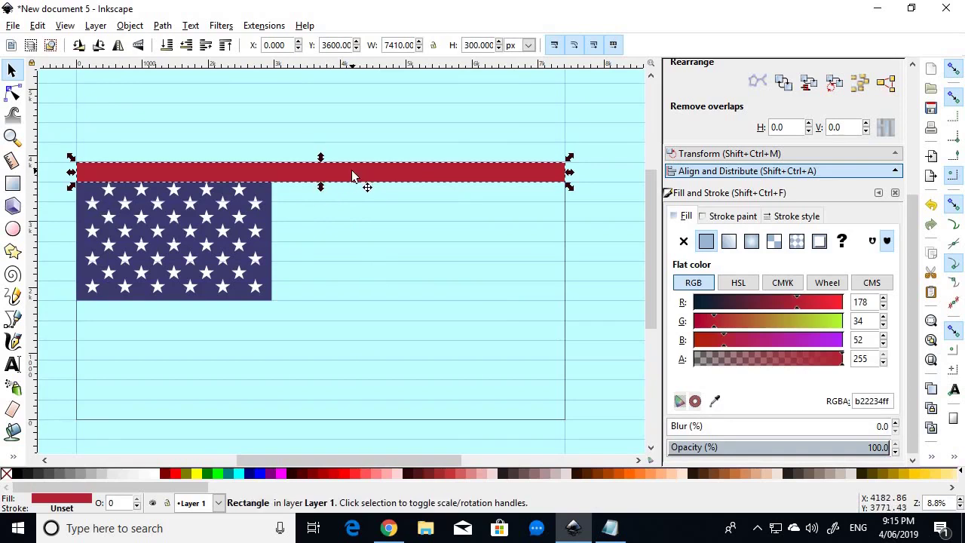
pyautogui.moveTo(352, 176); pyautogui.dragTo(356, 215)
pyautogui.press('shift')
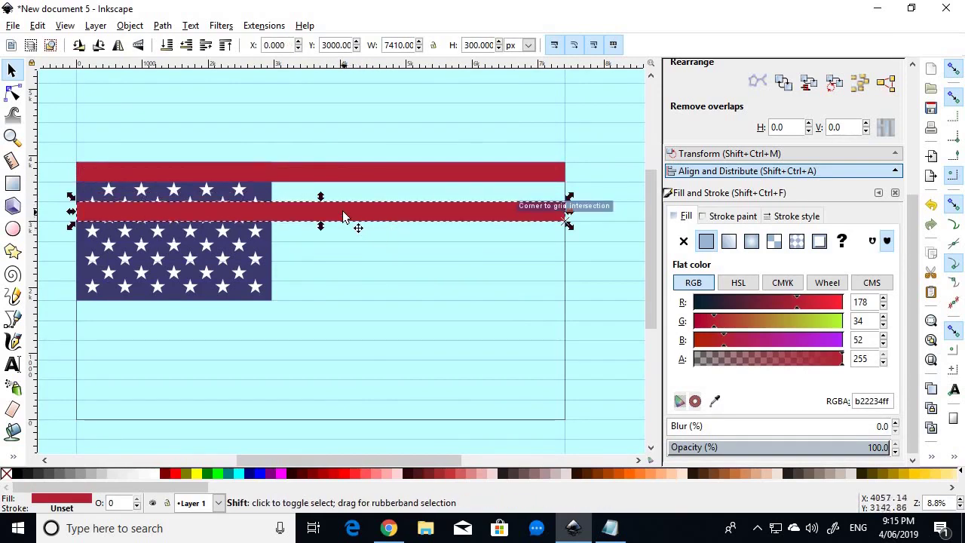
pyautogui.keyDown('shift'); pyautogui.click(359, 176); pyautogui.keyUp('shift')
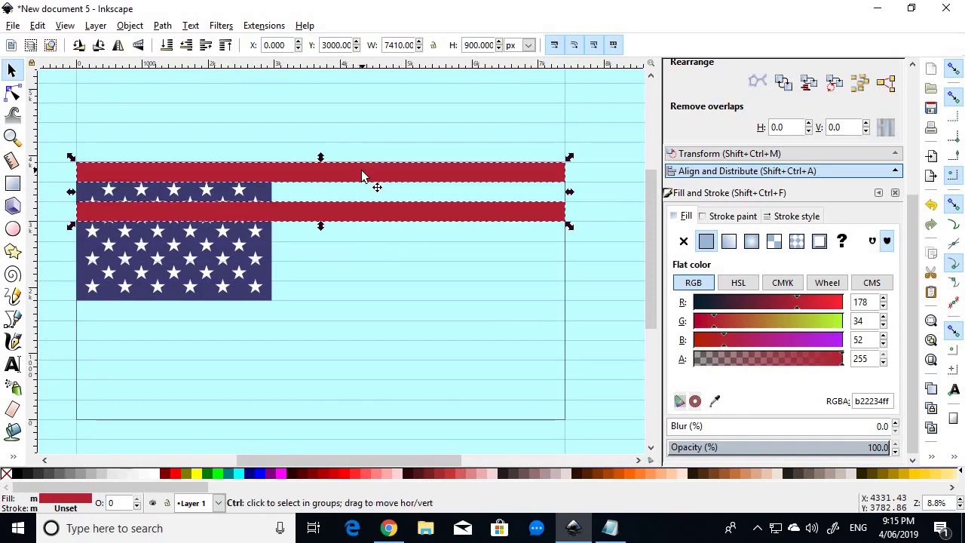
pyautogui.hotkey('ctrl', 'd')
pyautogui.moveTo(362, 176); pyautogui.dragTo(370, 259)
pyautogui.click(430, 309)
# Duplicate the four red stripes and place the copies below the existing ones.
pyautogui.click(432, 292)
pyautogui.keyDown('shift'); pyautogui.click(435, 251); pyautogui.keyUp('shift')
pyautogui.keyDown('shift'); pyautogui.click(447, 213); pyautogui.keyUp('shift')
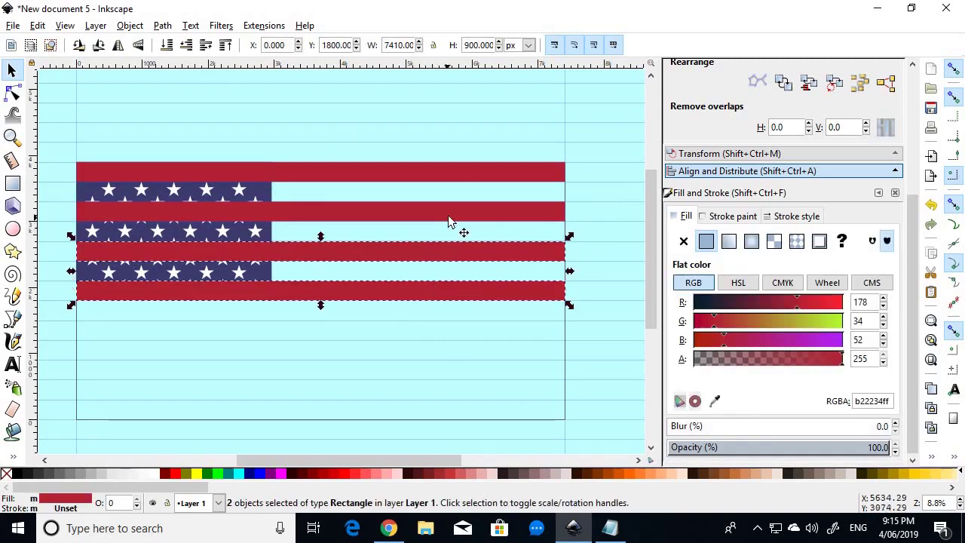
pyautogui.keyDown('shift'); pyautogui.click(463, 176); pyautogui.keyUp('shift')
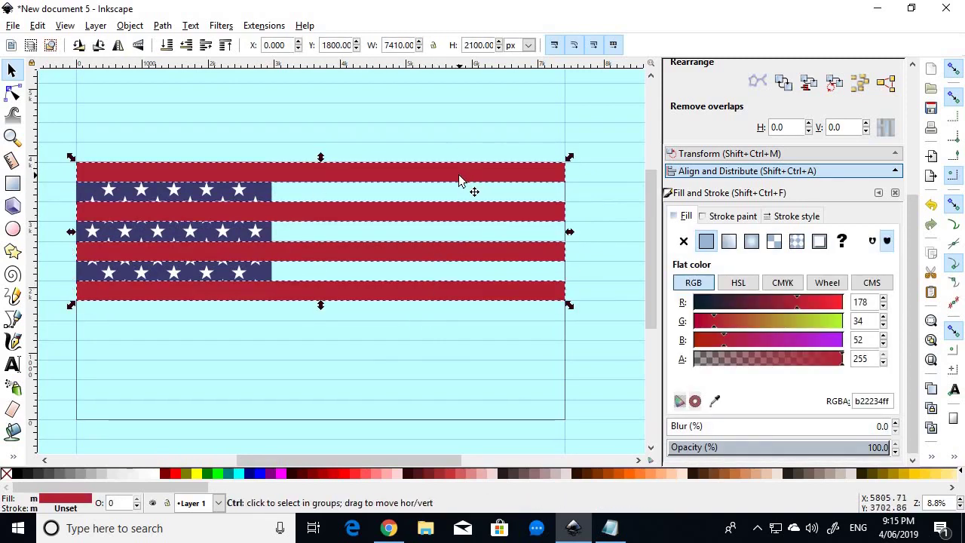
pyautogui.hotkey('ctrl', 'd')
pyautogui.moveTo(460, 202); pyautogui.dragTo(463, 337)
pyautogui.scroll(-2, 467, 334)
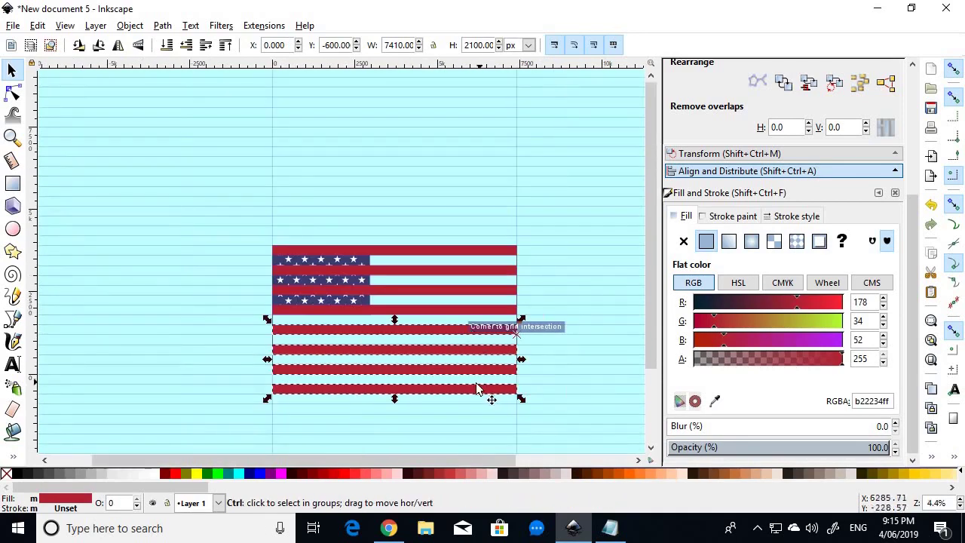
pyautogui.scroll(2, 477, 388)
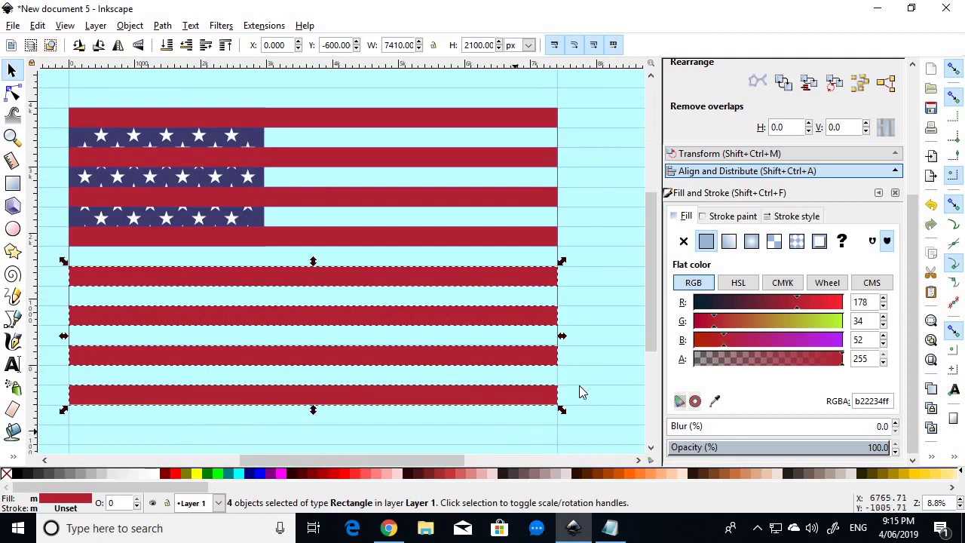
# Delete the extra red stripe at the bottom of the flag.
pyautogui.click(579, 357)
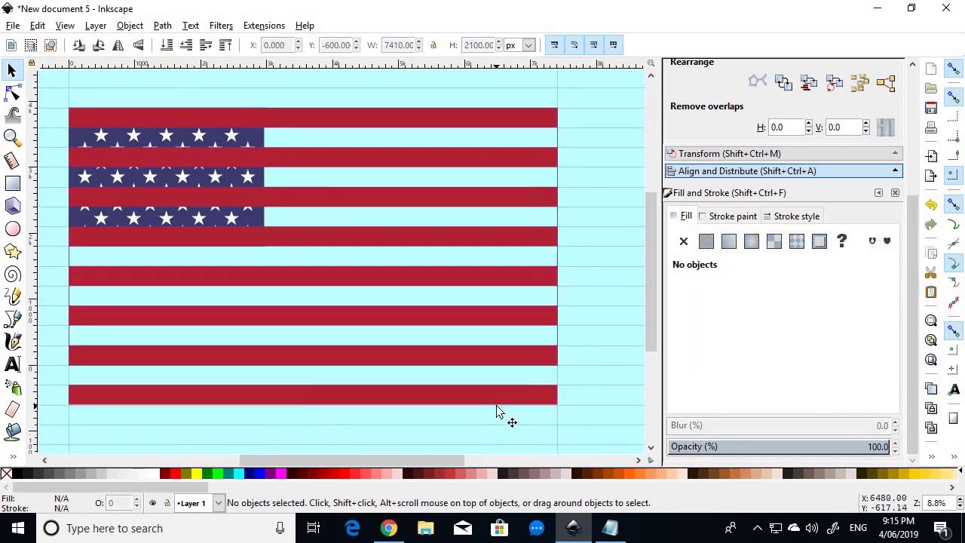
pyautogui.click(518, 363)
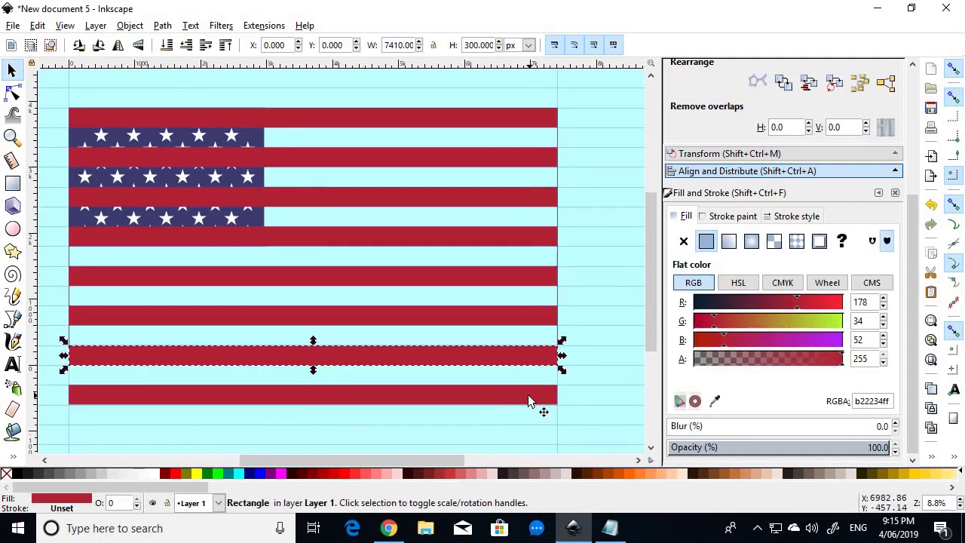
pyautogui.click(528, 394)
pyautogui.press('Delete')
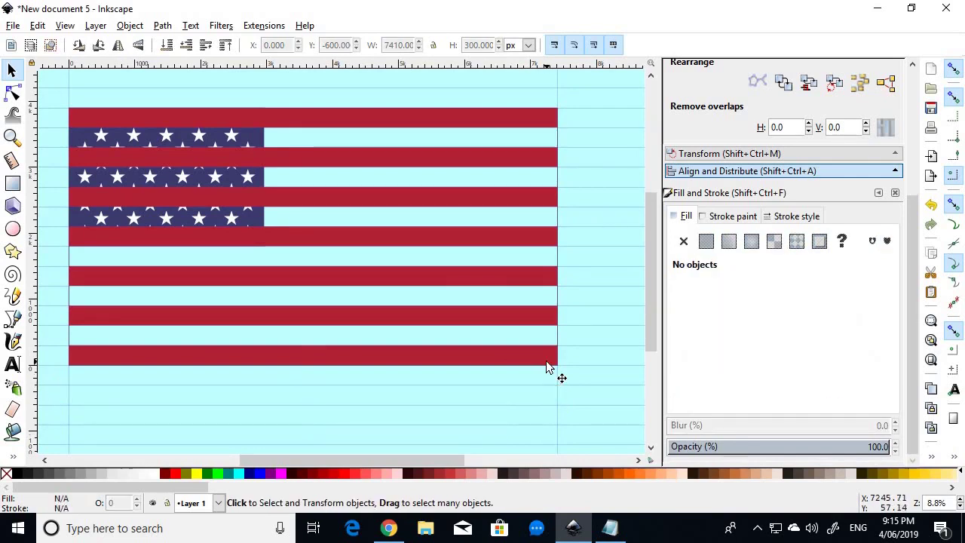
pyautogui.keyDown('ctrl'); pyautogui.scroll(-3, 532, 355); pyautogui.keyUp('ctrl')
pyautogui.keyDown('ctrl'); pyautogui.scroll(2, 475, 370); pyautogui.keyUp('ctrl')
pyautogui.keyDown('ctrl'); pyautogui.scroll(1, 414, 207); pyautogui.keyUp('ctrl')
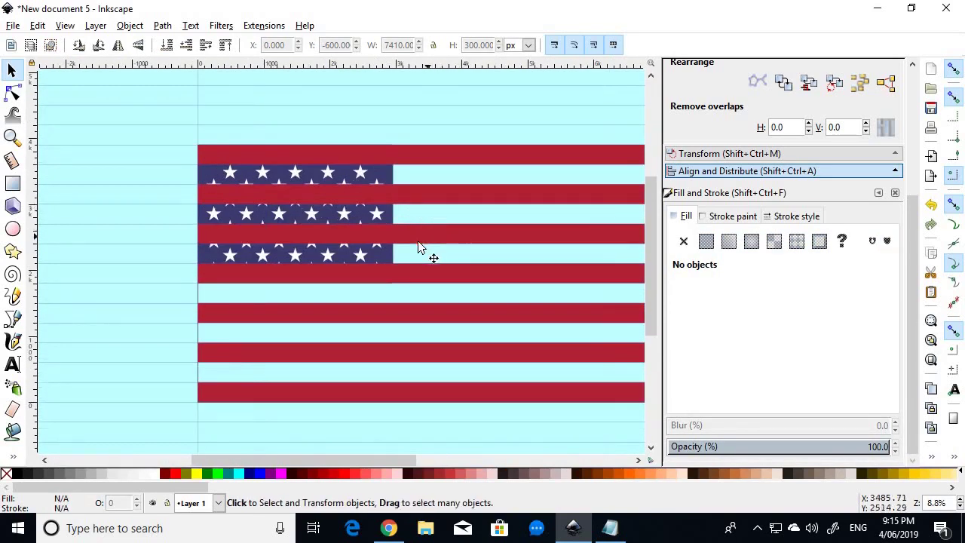
pyautogui.keyDown('ctrl'); pyautogui.scroll(1, 385, 255); pyautogui.keyUp('ctrl')
# Raise the starred canton group to the top, in front of the stripes.
pyautogui.click(372, 253)
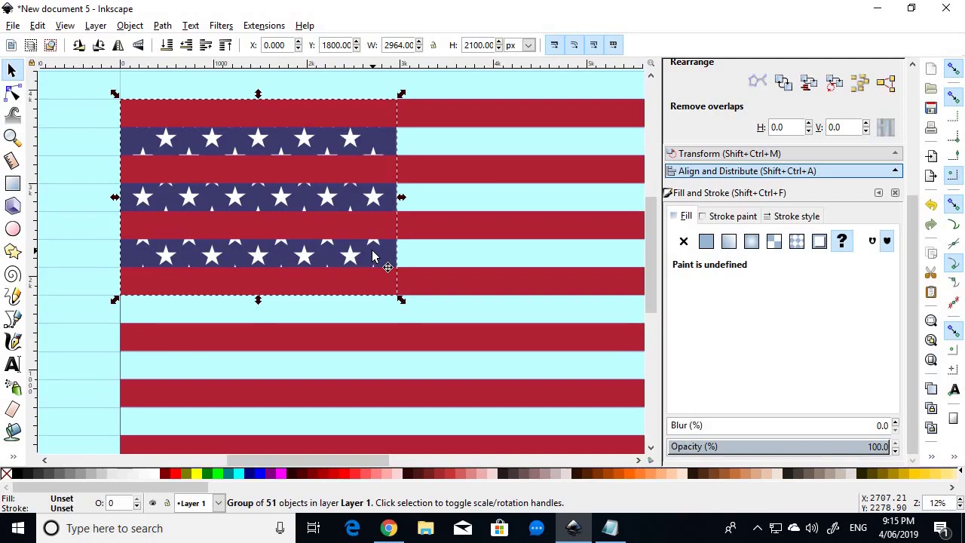
pyautogui.press('Home')
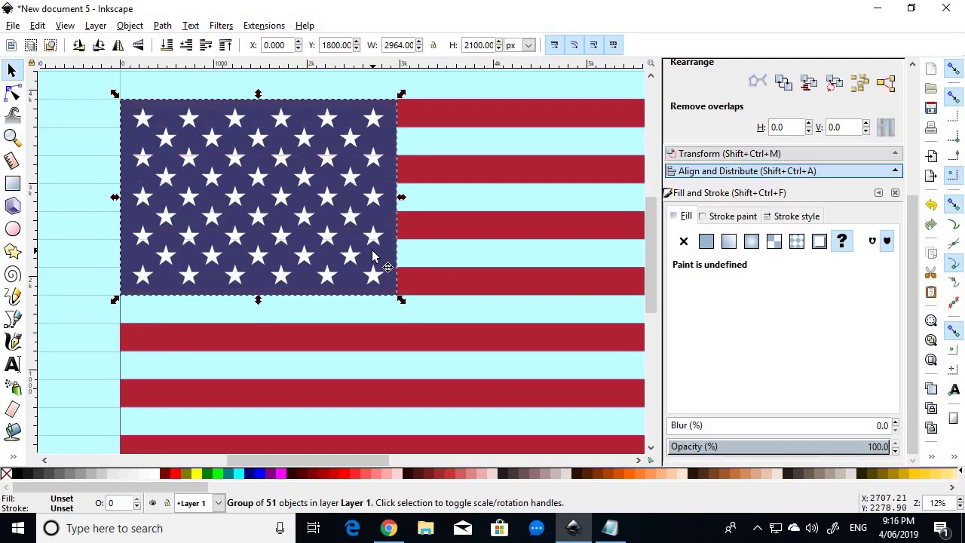
pyautogui.keyDown('ctrl'); pyautogui.scroll(-4, 374, 251); pyautogui.keyUp('ctrl')
pyautogui.keyDown('ctrl'); pyautogui.scroll(1, 467, 246); pyautogui.keyUp('ctrl')
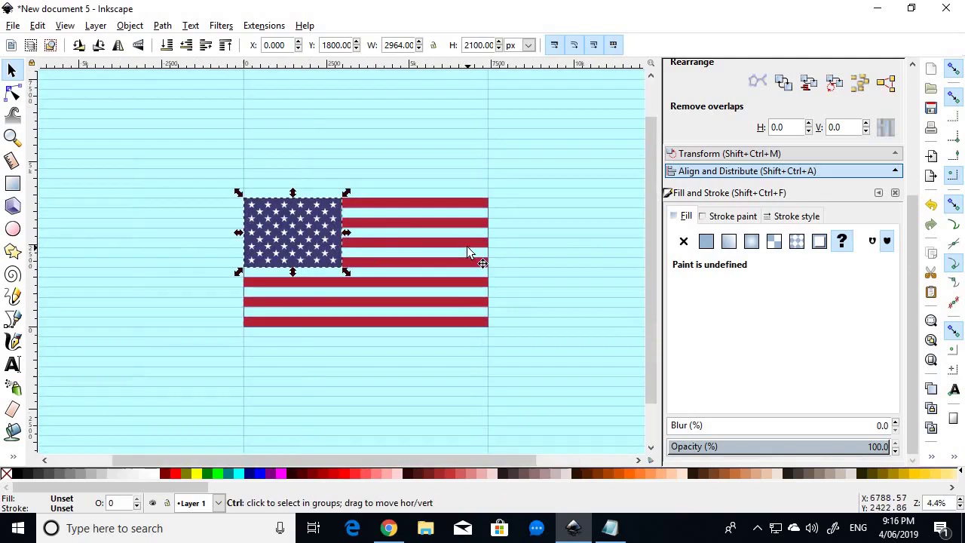
# Draw a white 7410 × 3900 px rectangle over the whole flag and lower it to the bottom.
pyautogui.click(189, 388)
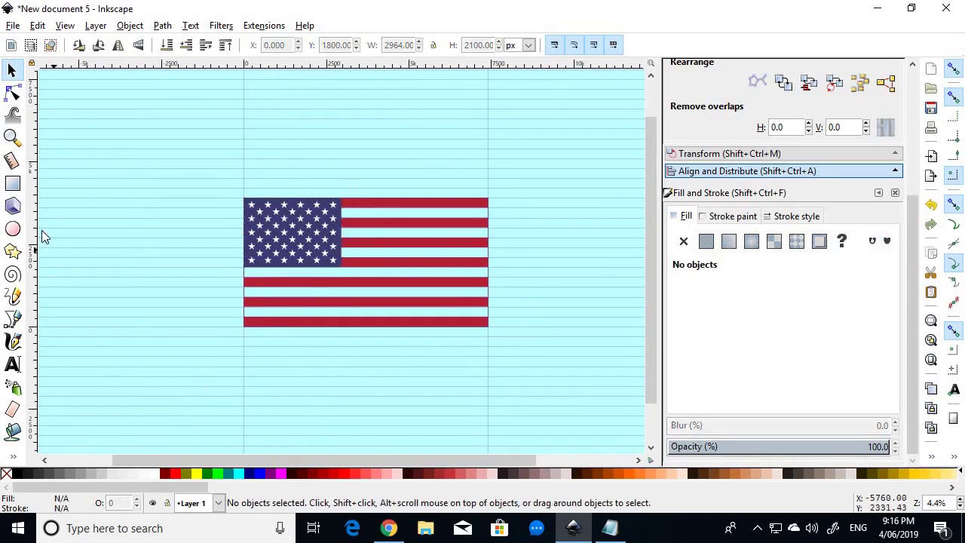
pyautogui.click(12, 184)
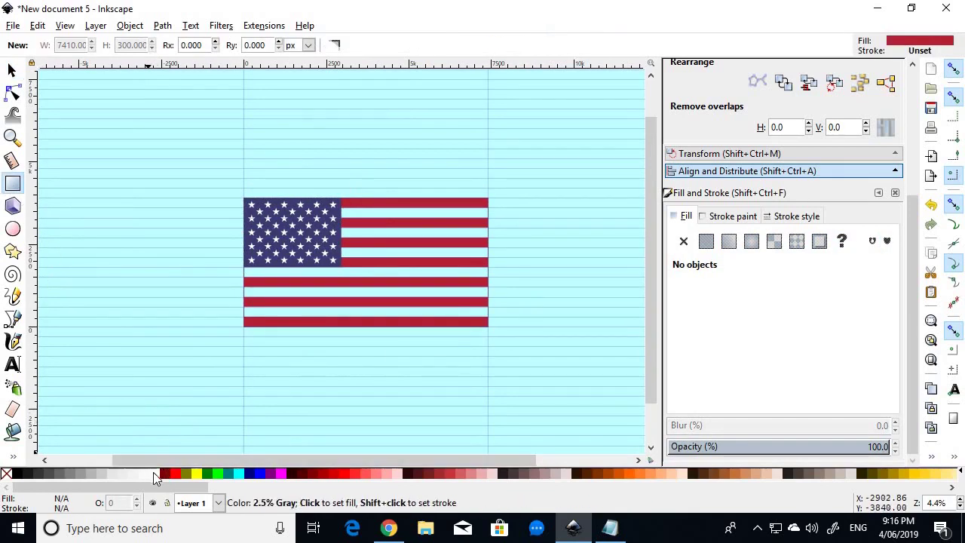
pyautogui.click(152, 475)
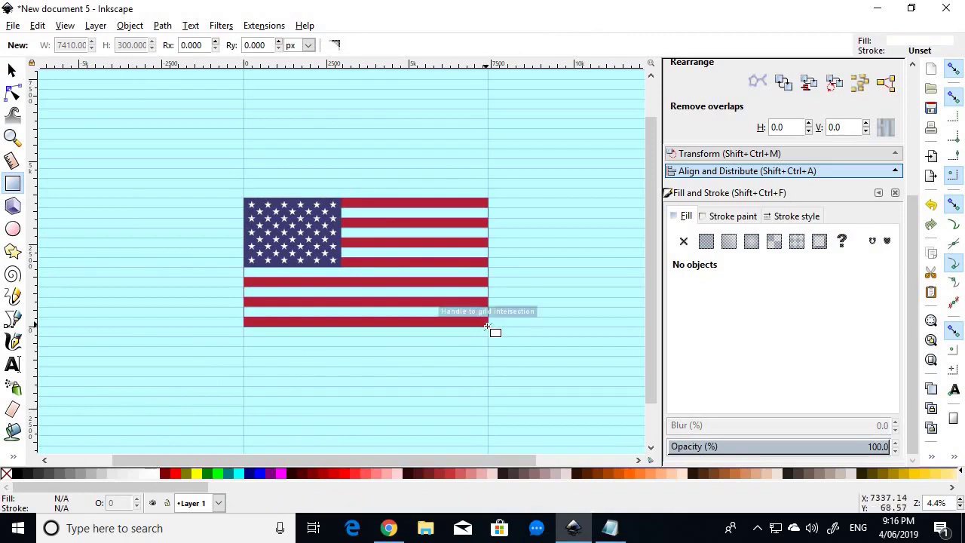
pyautogui.moveTo(488, 326); pyautogui.dragTo(244, 198)
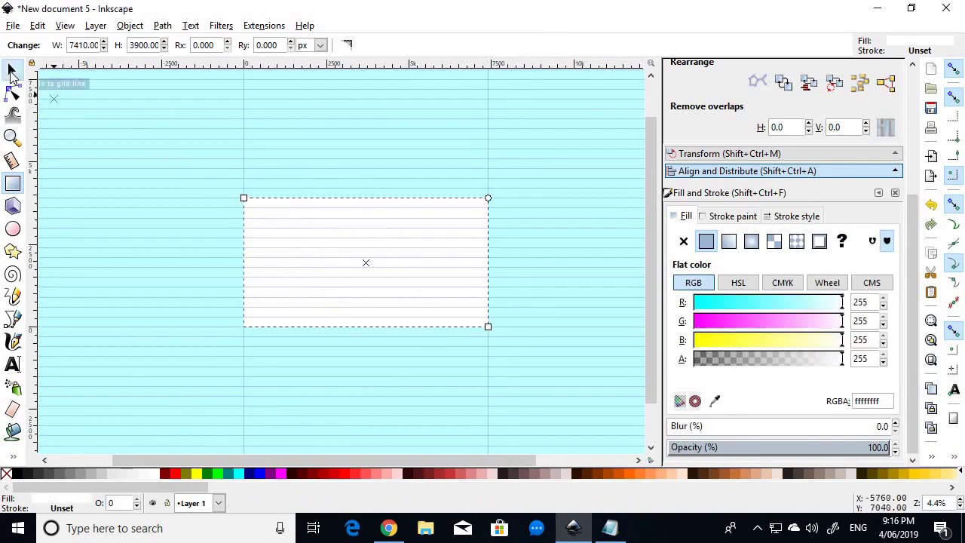
pyautogui.press('s')
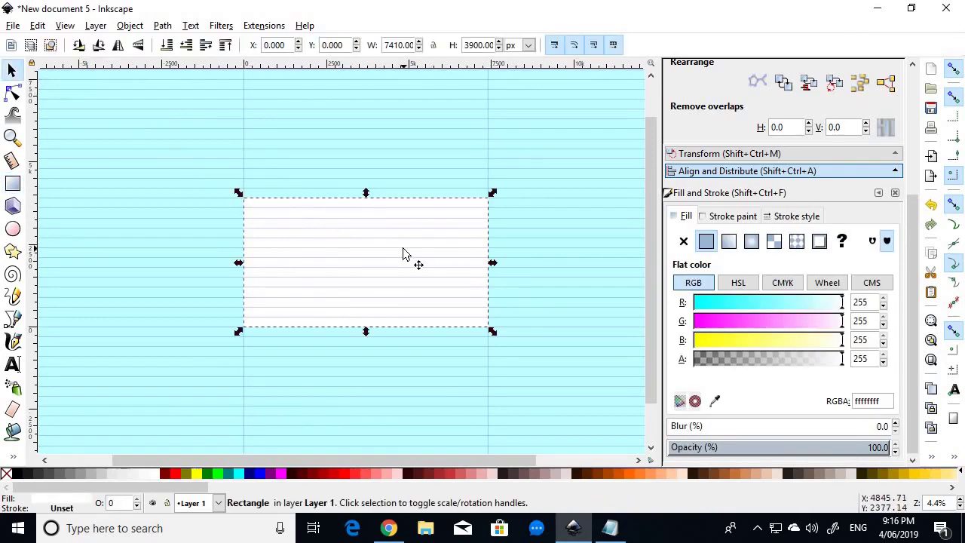
pyautogui.press('End')
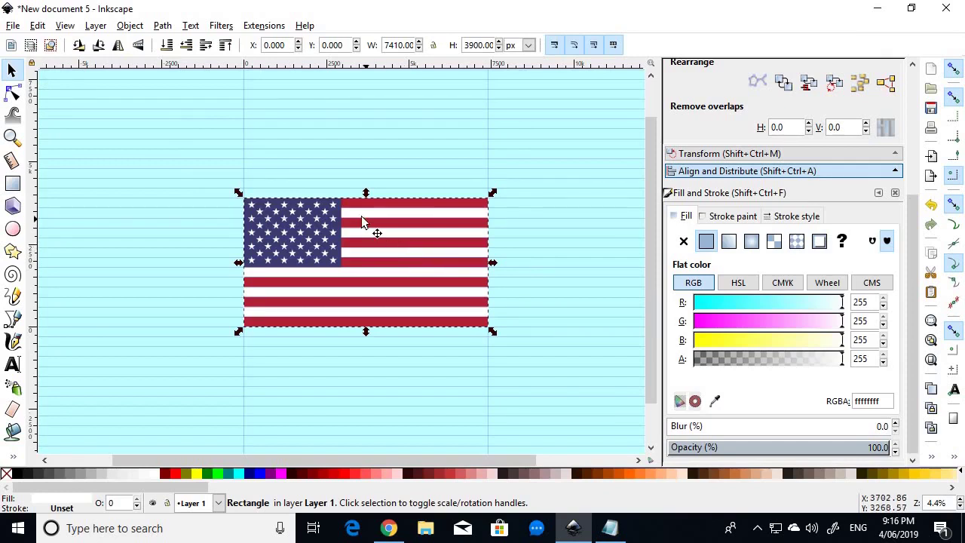
pyautogui.keyDown('ctrl'); pyautogui.scroll(2, 362, 216); pyautogui.keyUp('ctrl')
pyautogui.keyDown('ctrl'); pyautogui.scroll(-1, 361, 216); pyautogui.keyUp('ctrl')
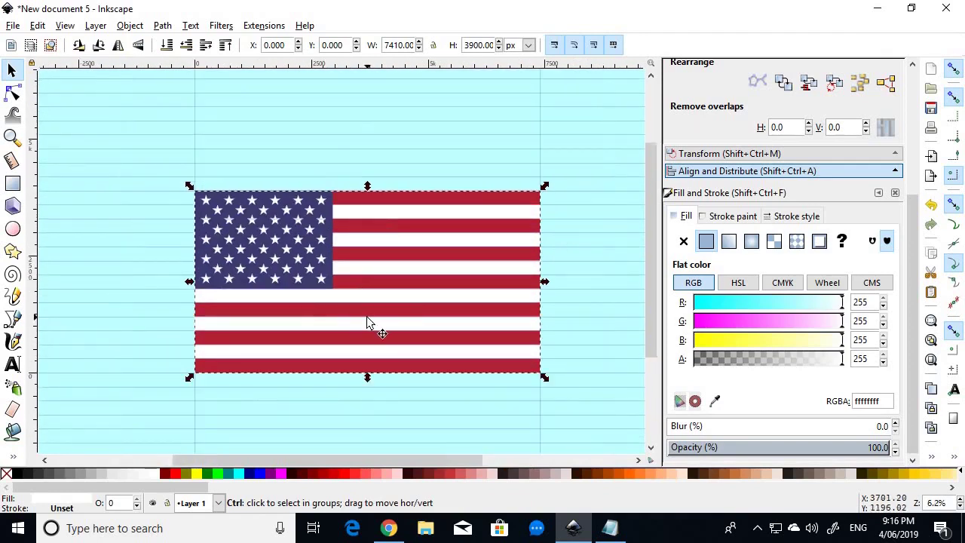
pyautogui.keyDown('ctrl'); pyautogui.scroll(1, 371, 324); pyautogui.keyUp('ctrl')
# Switch off the page grid in the View menu and deselect the flag on the cyan page.
pyautogui.click(65, 26)
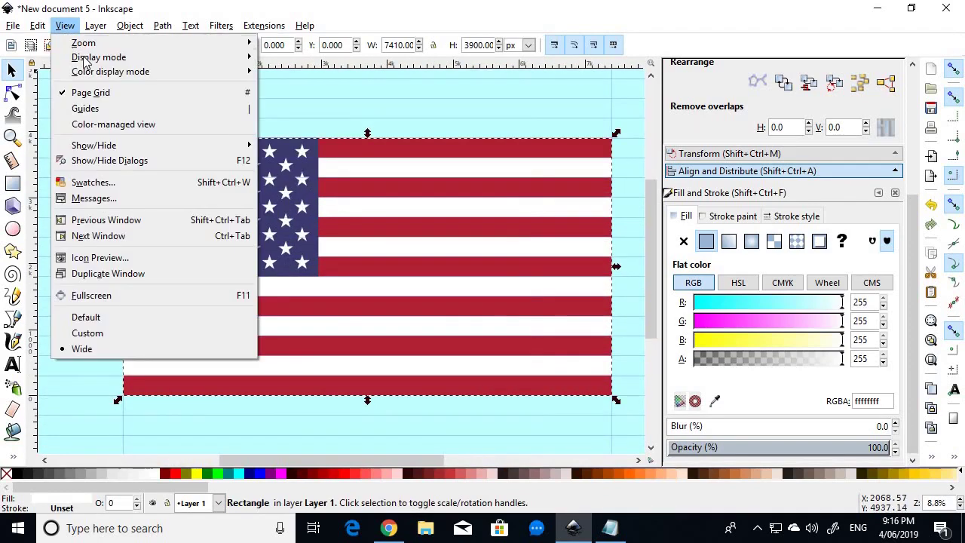
pyautogui.click(125, 92)
pyautogui.keyDown('ctrl'); pyautogui.scroll(-2, 306, 151); pyautogui.keyUp('ctrl')
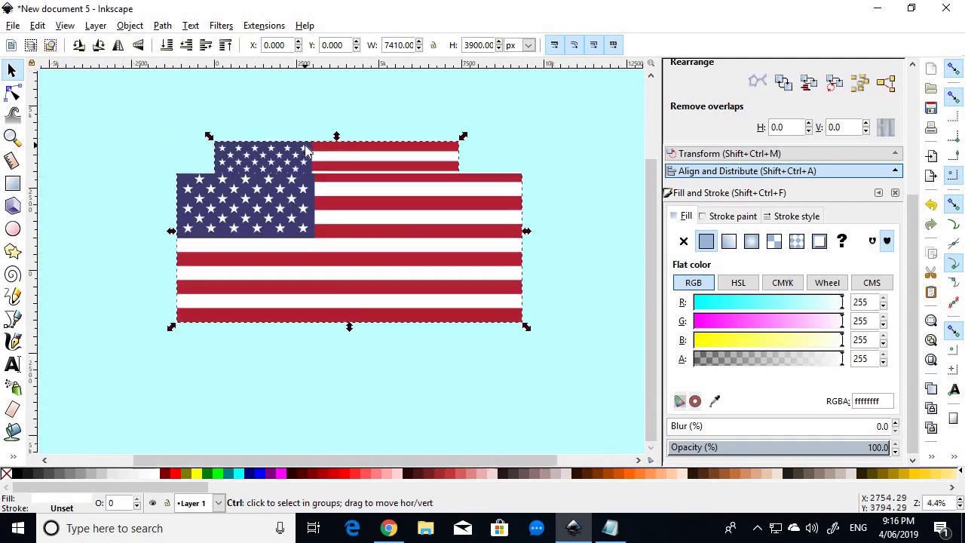
pyautogui.scroll(2, 327, 185)
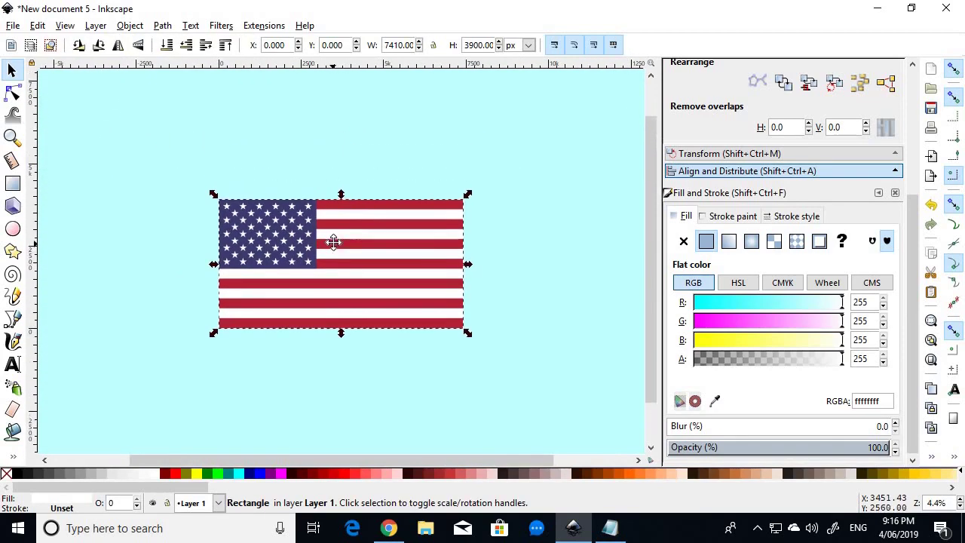
pyautogui.click(365, 171)
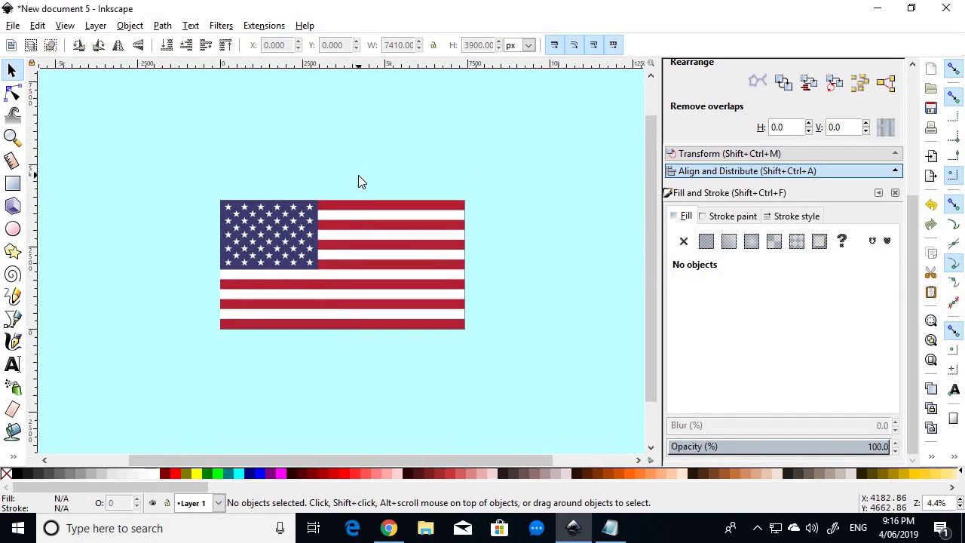
pyautogui.hotkey('alt', 'Tab')
pyautogui.hotkey('alt', 'Tab')
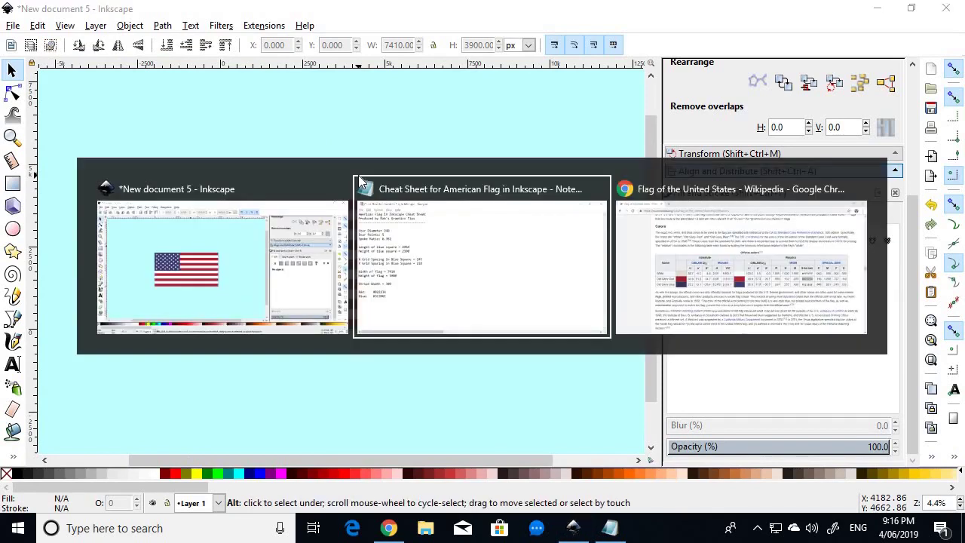
pyautogui.scroll(3, 604, 169)
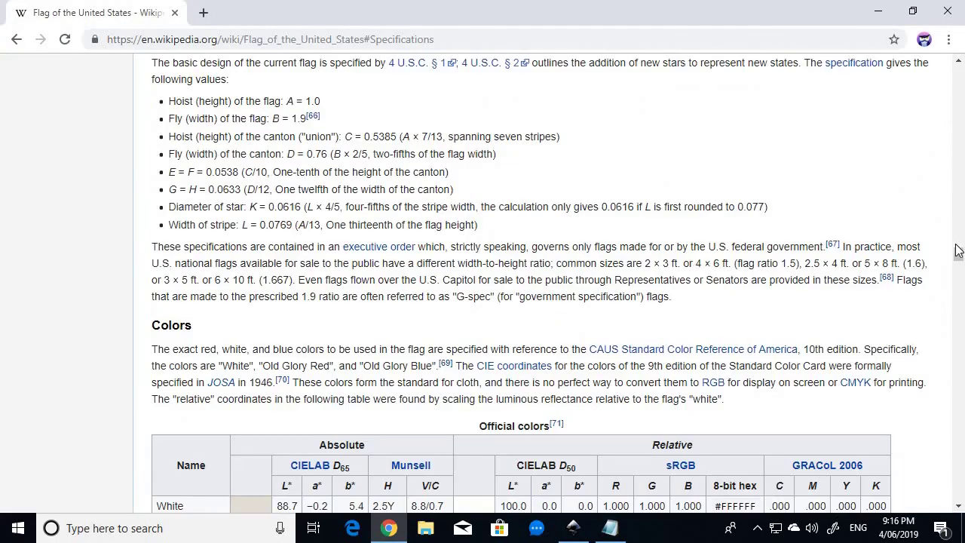
pyautogui.moveTo(954, 243); pyautogui.dragTo(960, 64)
pyautogui.hotkey('alt', 'Tab')
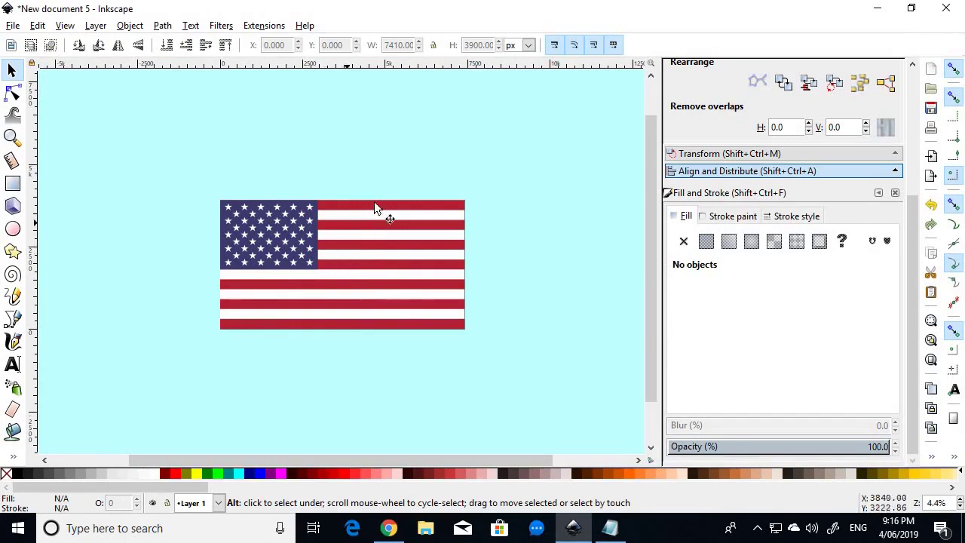
pyautogui.click(529, 197)
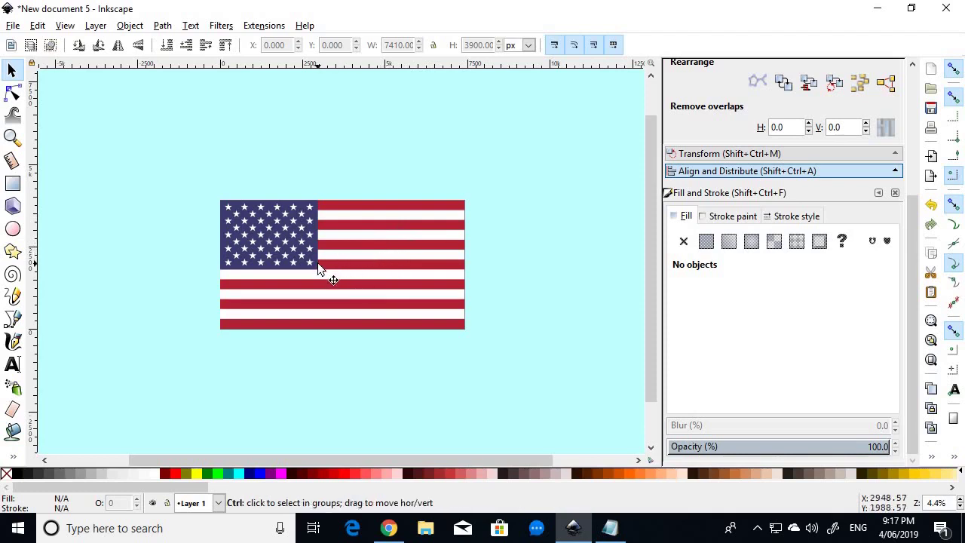
pyautogui.scroll(2, 318, 263)
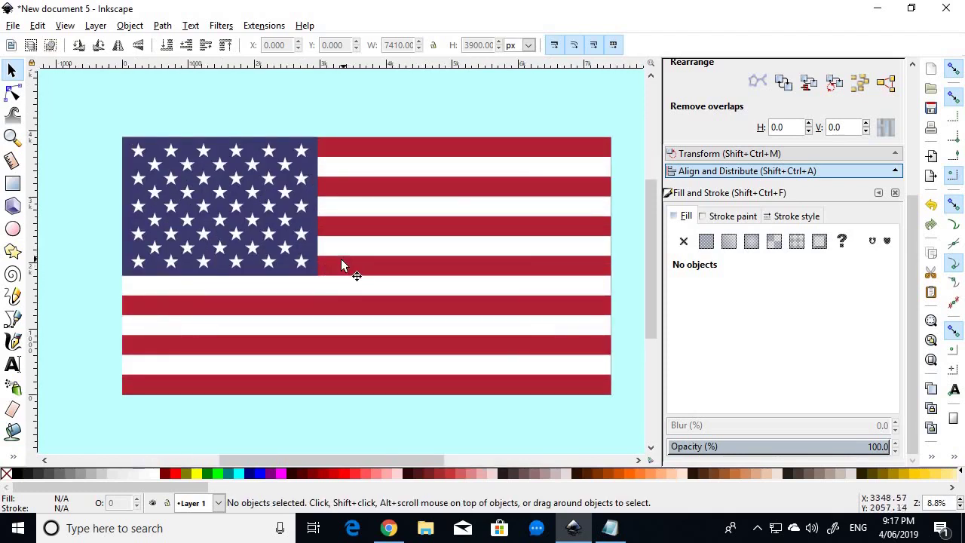